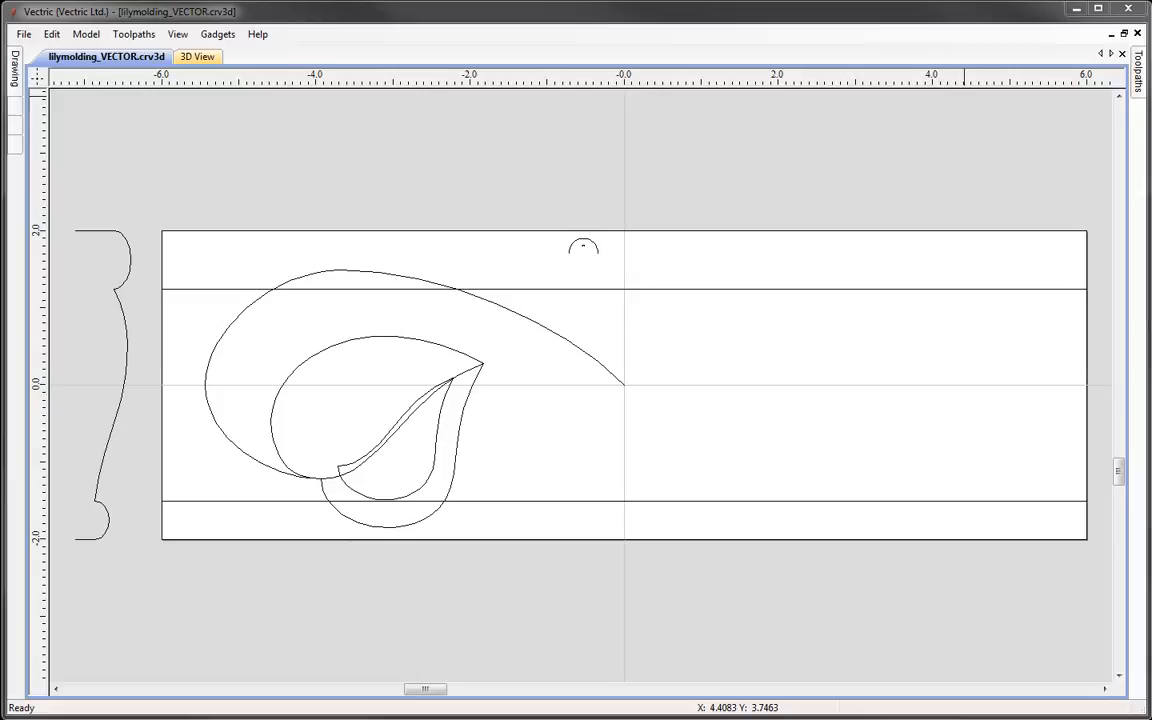
Step: Close the lilymolding_VECTOR.crv3d file and start a new file
left_click(23, 34)
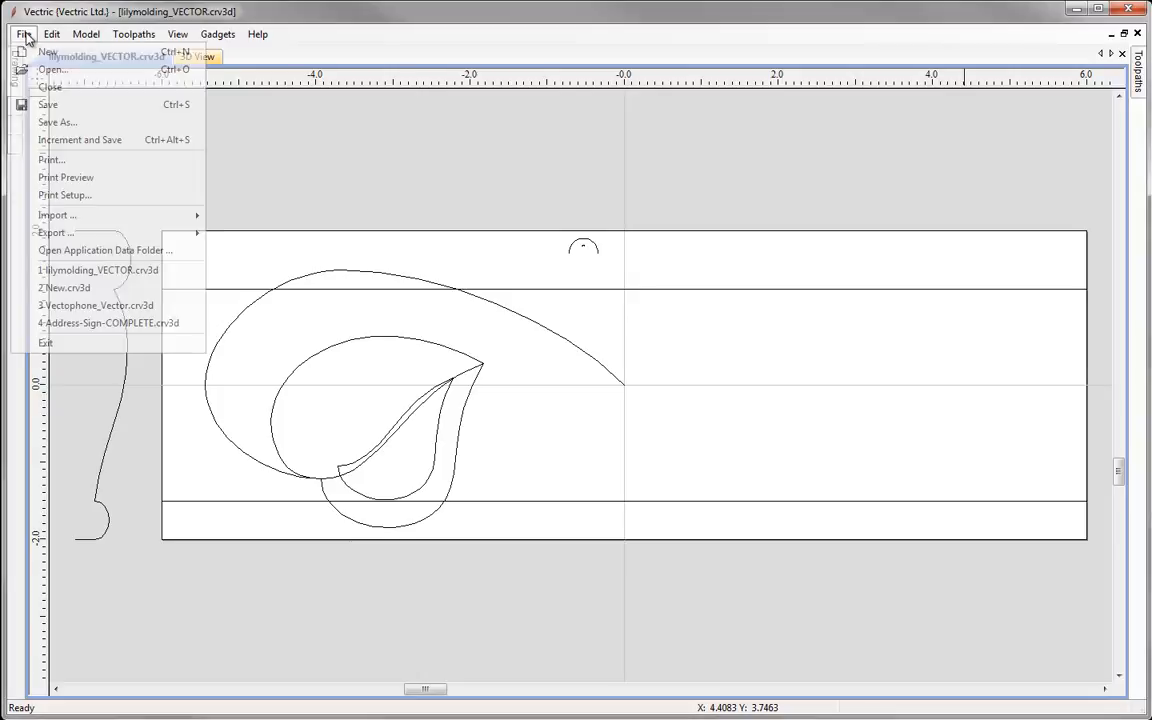
left_click(45, 88)
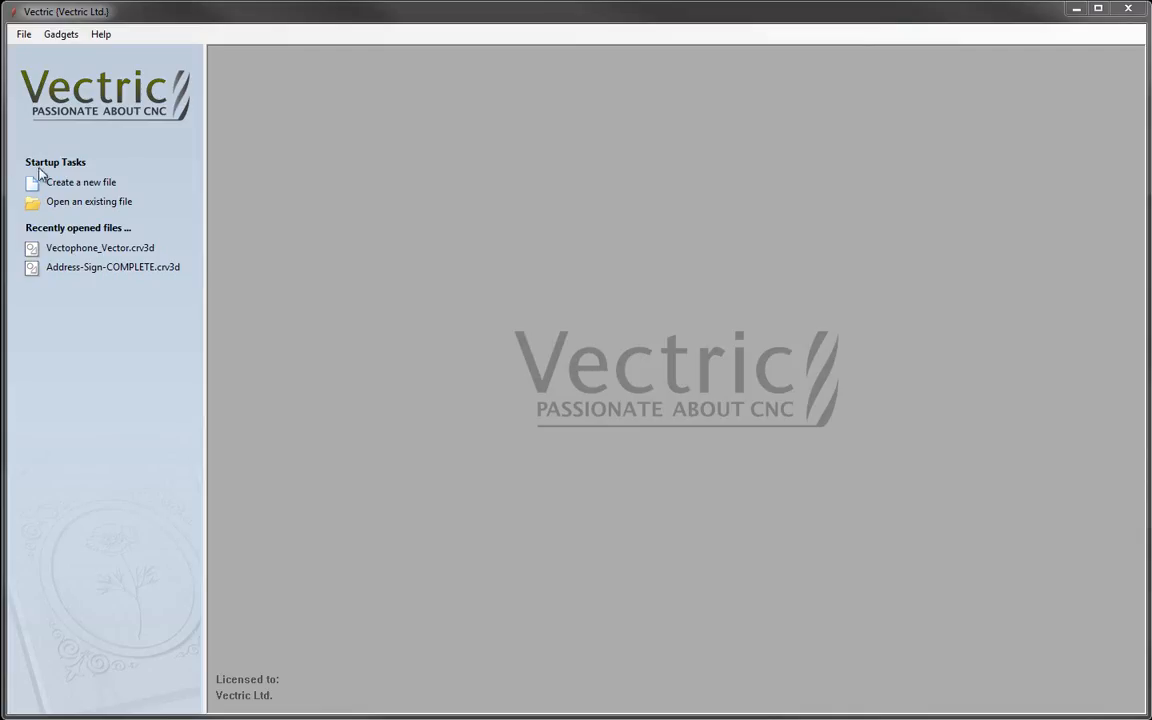
left_click(103, 185)
left_click(110, 187)
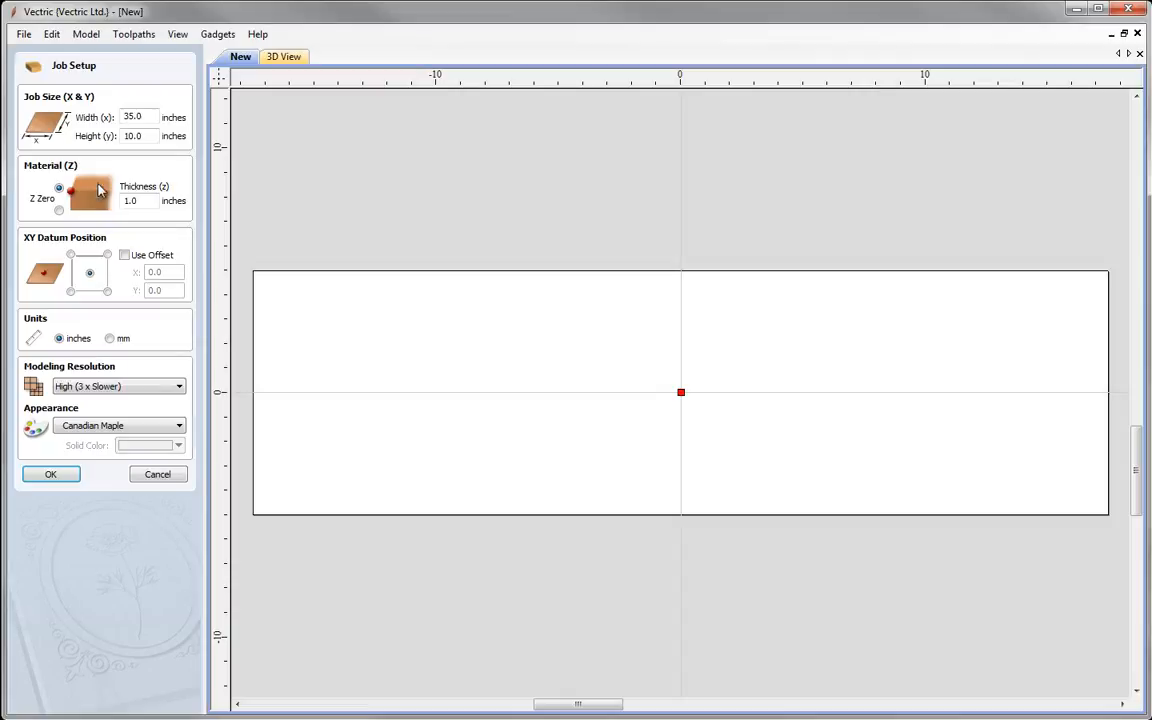
Step: Set up the job as 12 inches wide, 4 inches high and 0.75 inches thick, and accept the setup
left_click(155, 117)
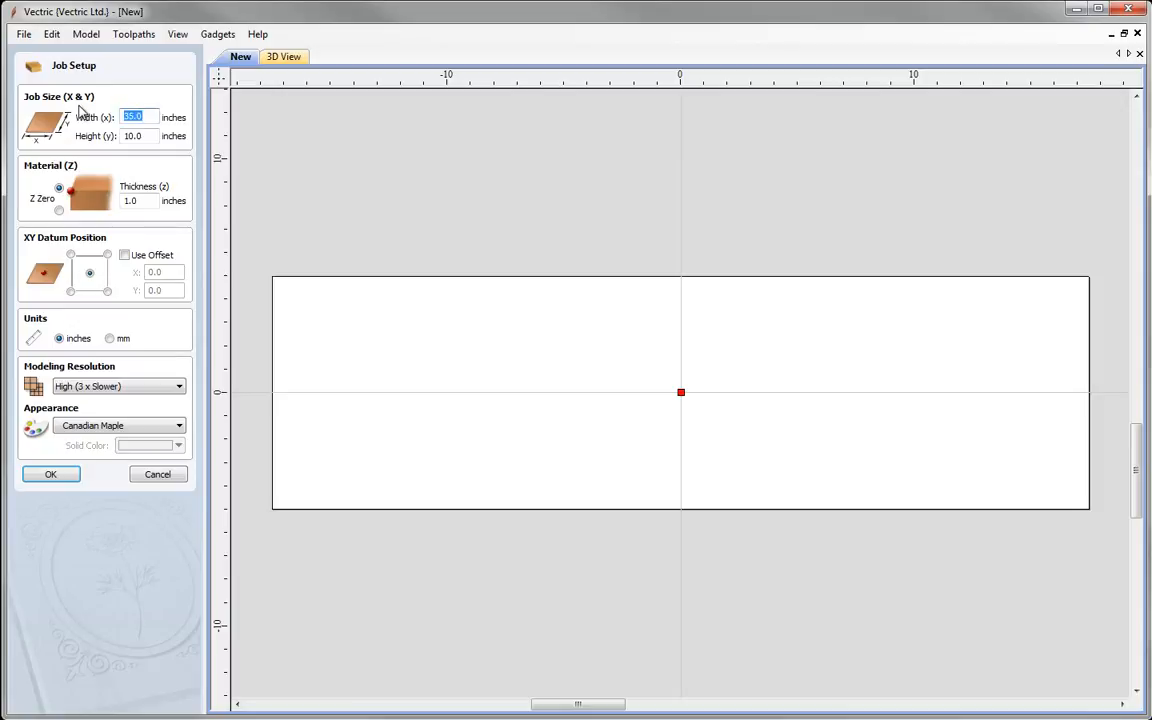
type("12")
left_click(140, 135)
double_click(134, 134)
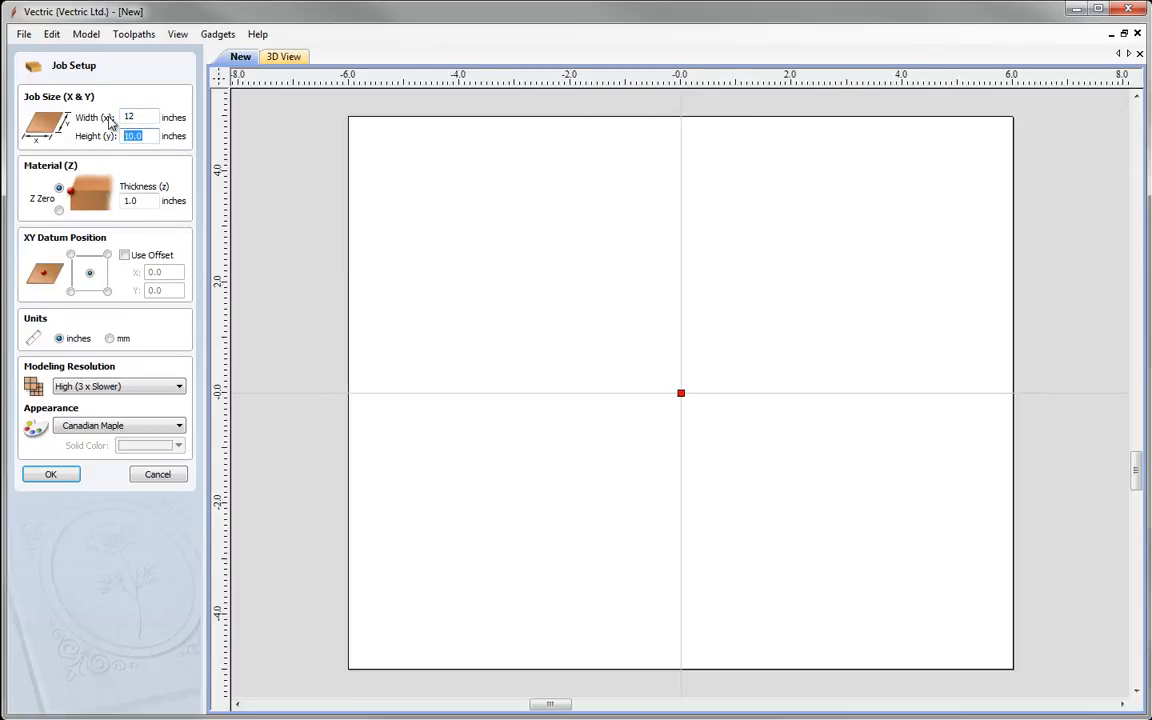
type("4")
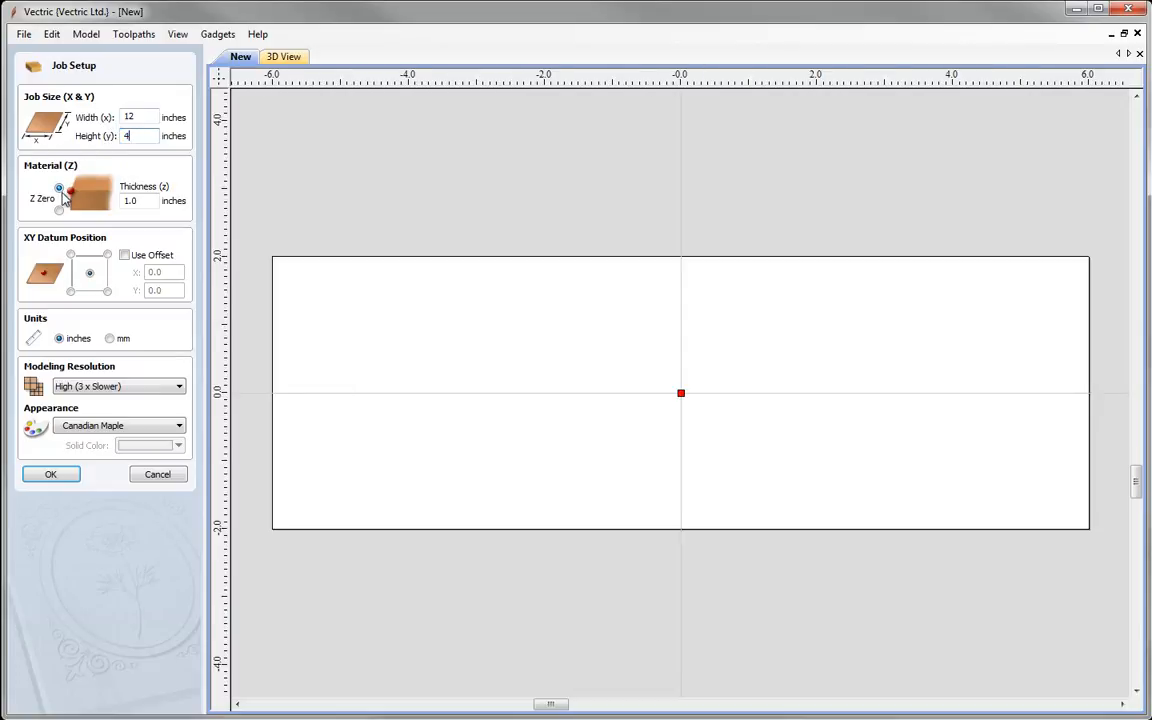
double_click(132, 200)
type("0.75")
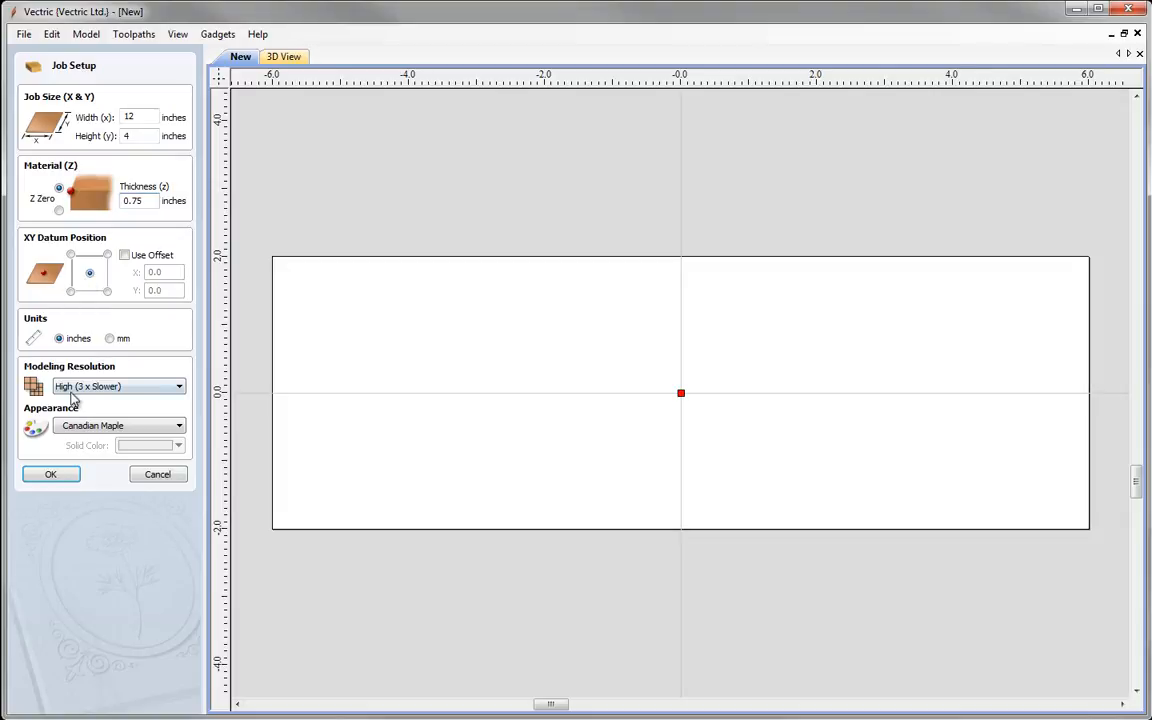
left_click(52, 476)
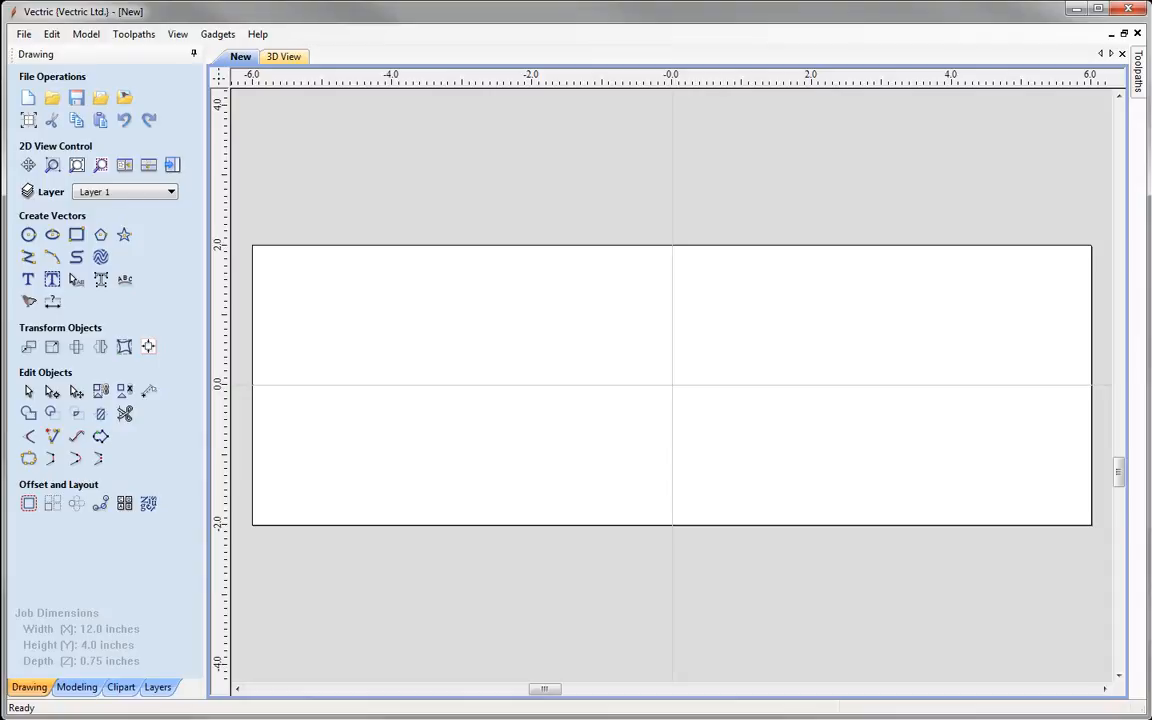
Step: Enable text display at the cursor and grid snapping with 0.25 inch spacing in the snap settings
left_click(53, 37)
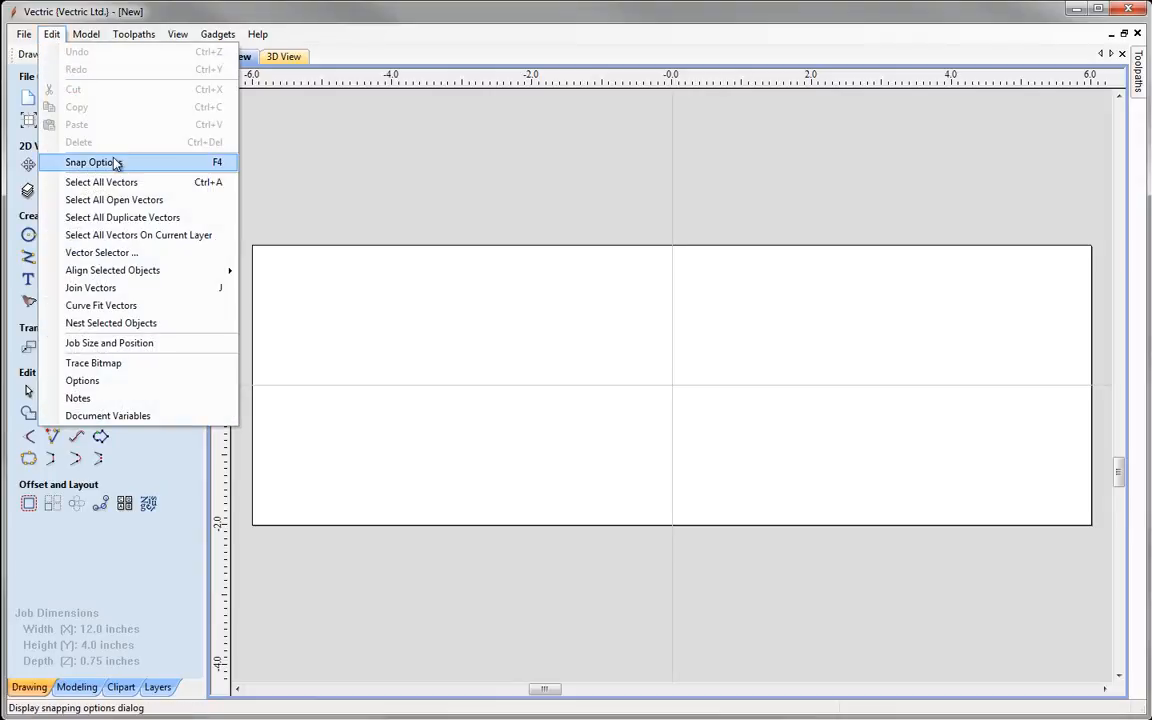
left_click(227, 168)
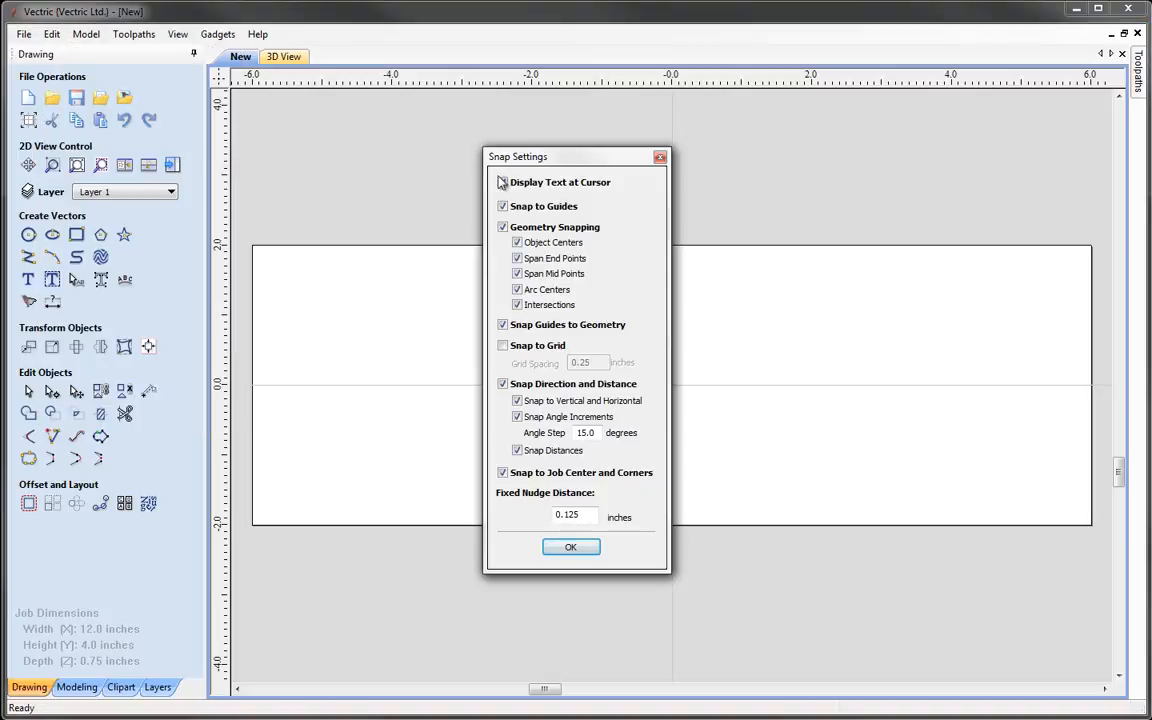
left_click(502, 182)
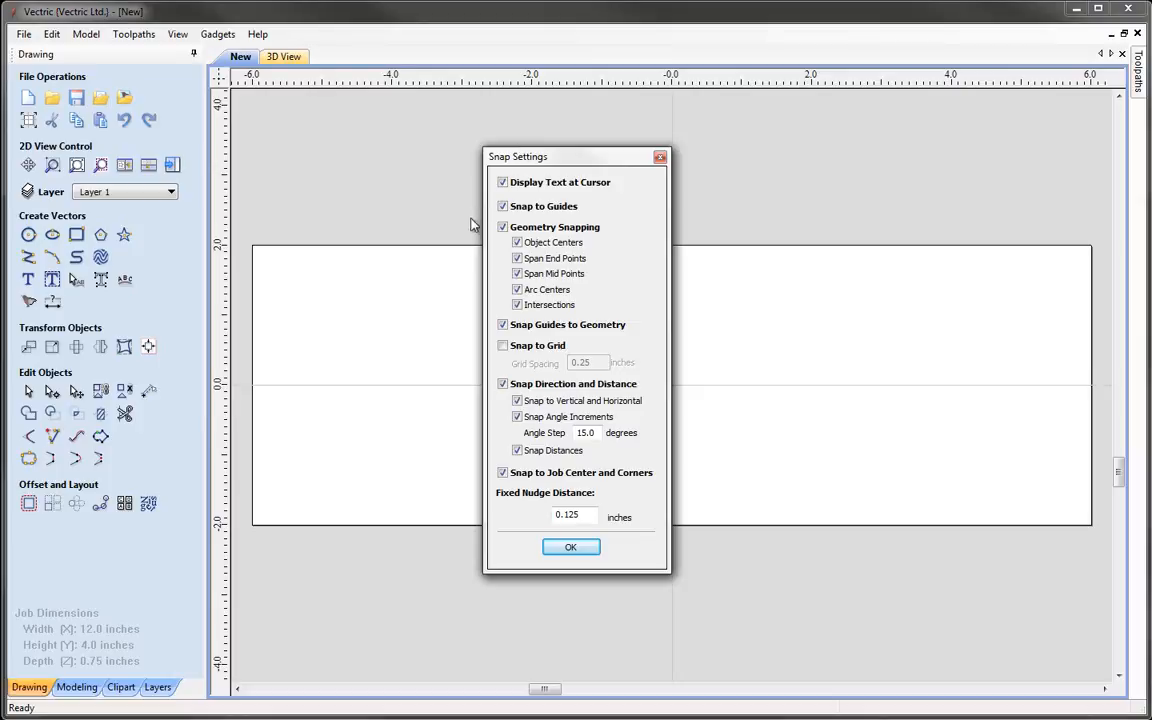
left_click(504, 346)
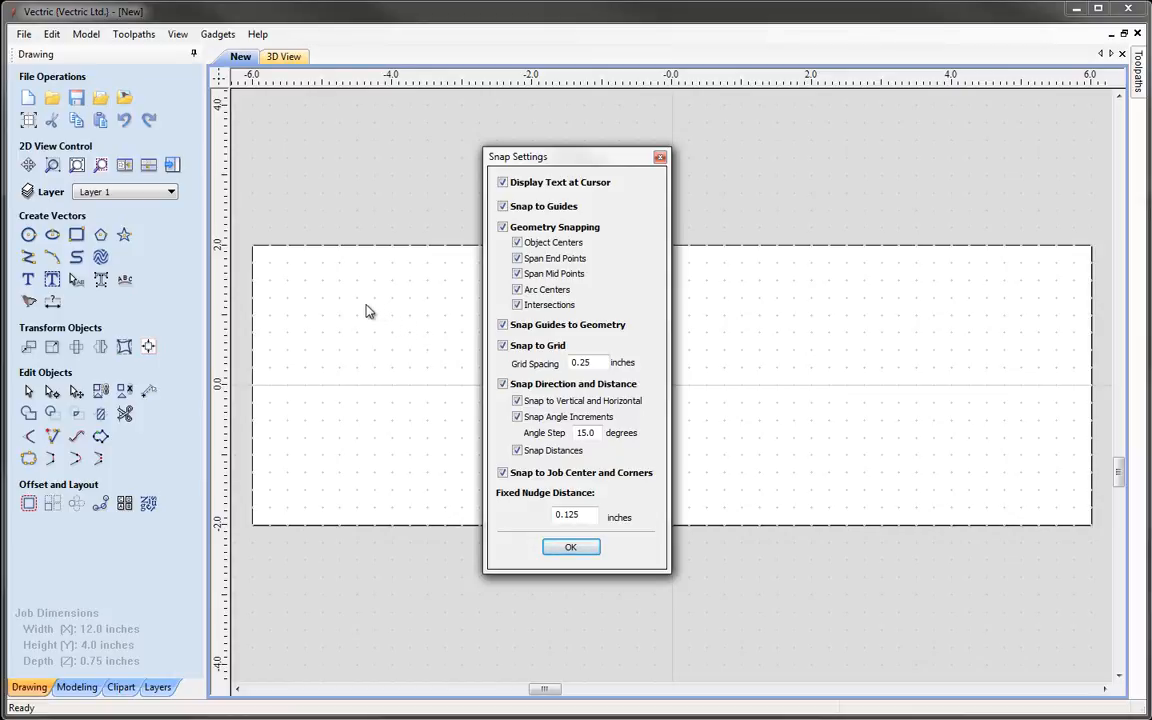
double_click(596, 363)
type("0")
left_click(576, 546)
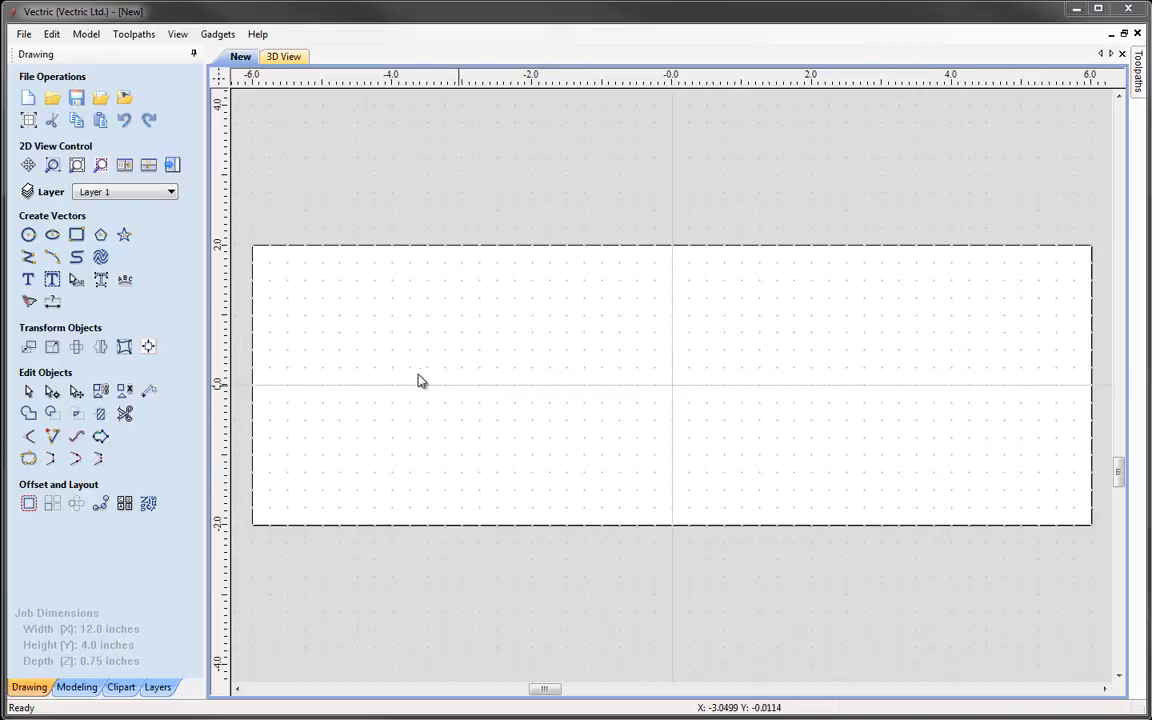
Step: Draw a 12 inch polyline along the job's bottom edge from X -6, Y -2 to X 6, Y -2
left_click(28, 259)
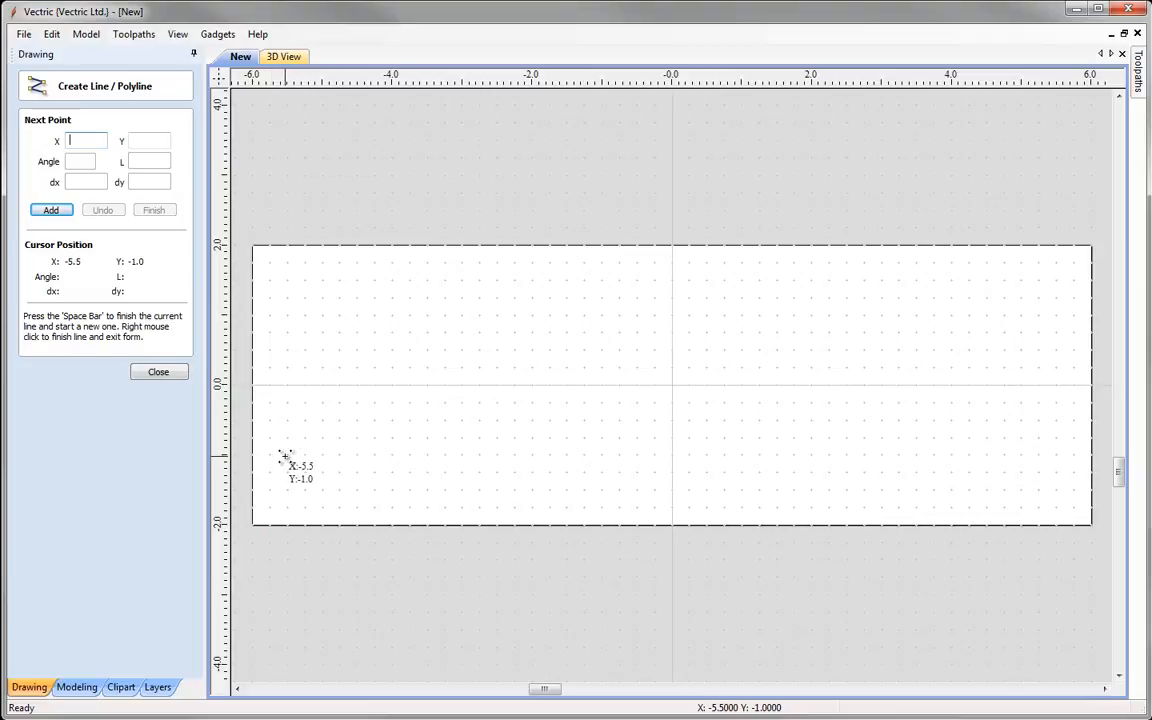
left_click(252, 522)
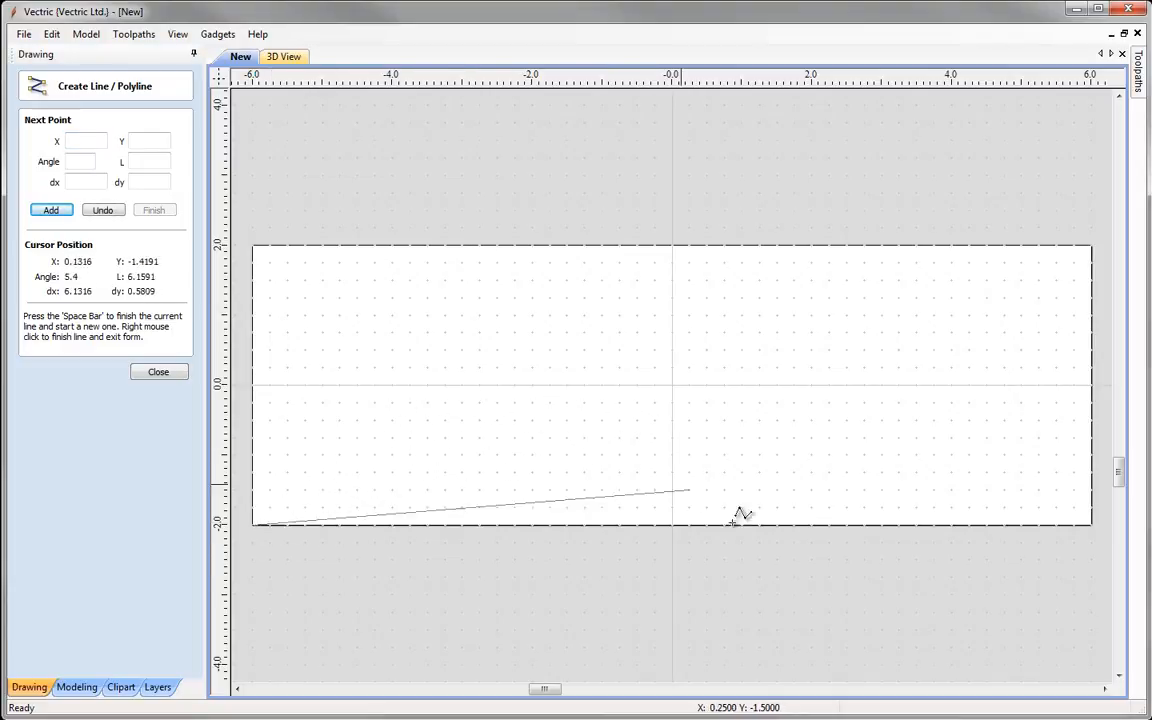
left_click(1090, 523)
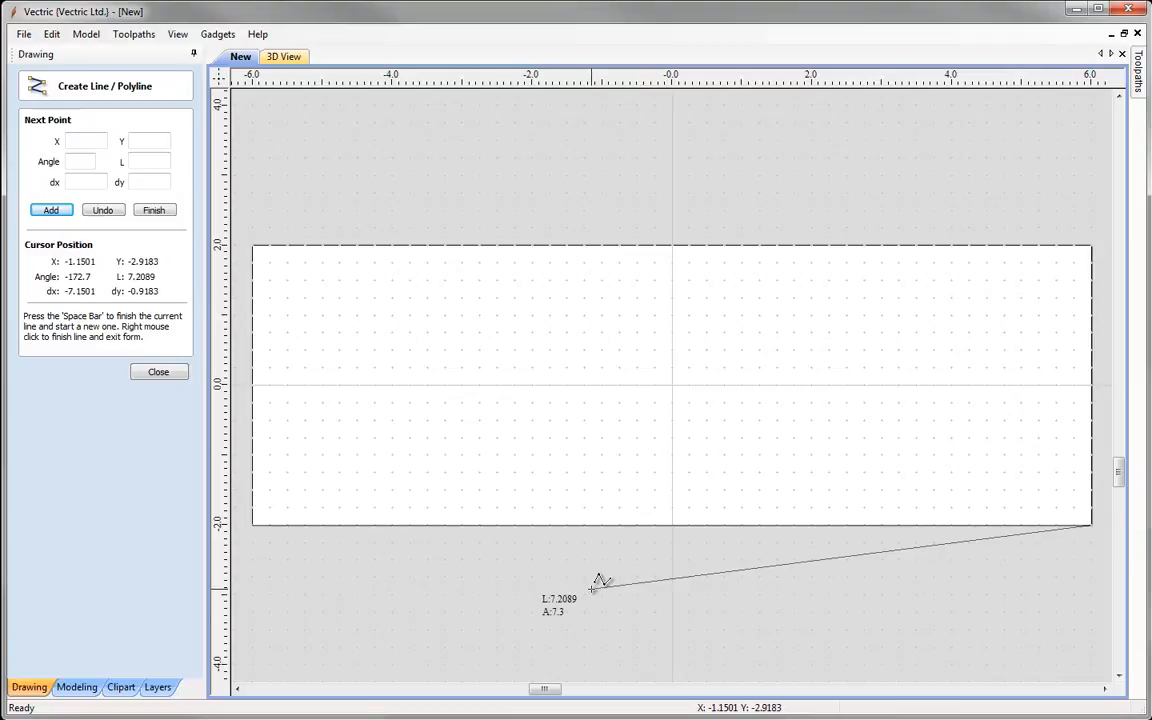
right_click(593, 590)
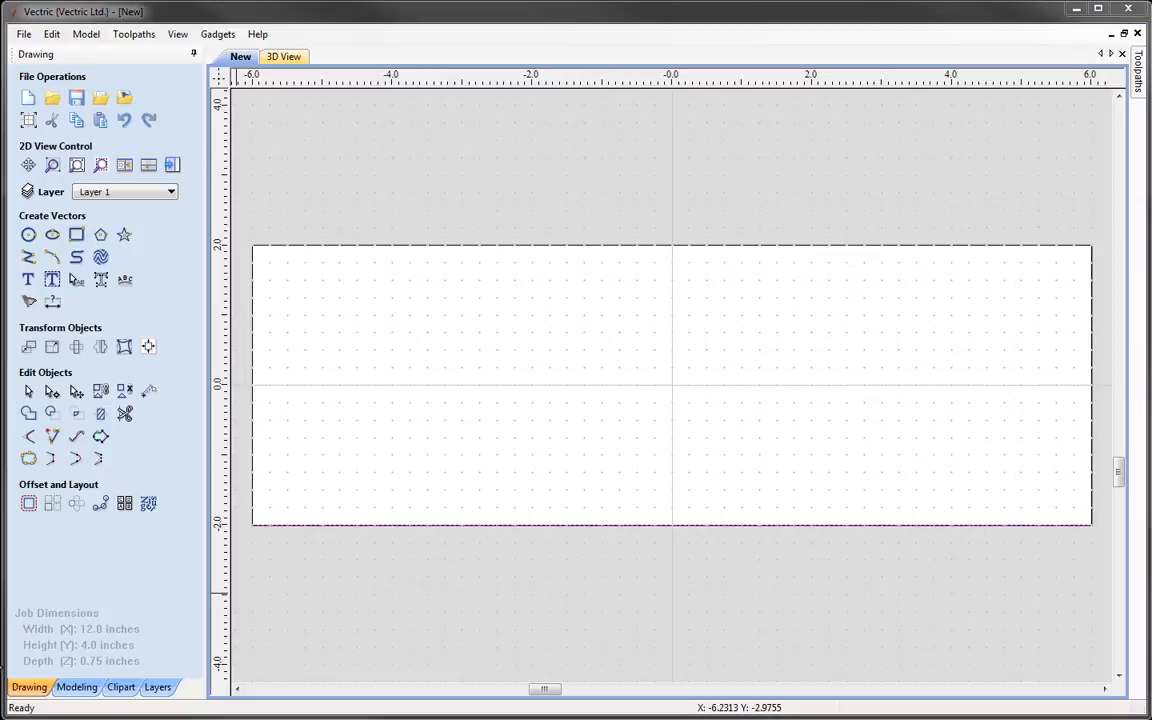
Step: Copy the line on the job's bottom edge 0.5 inches upward to Y -1.5
left_click(287, 527)
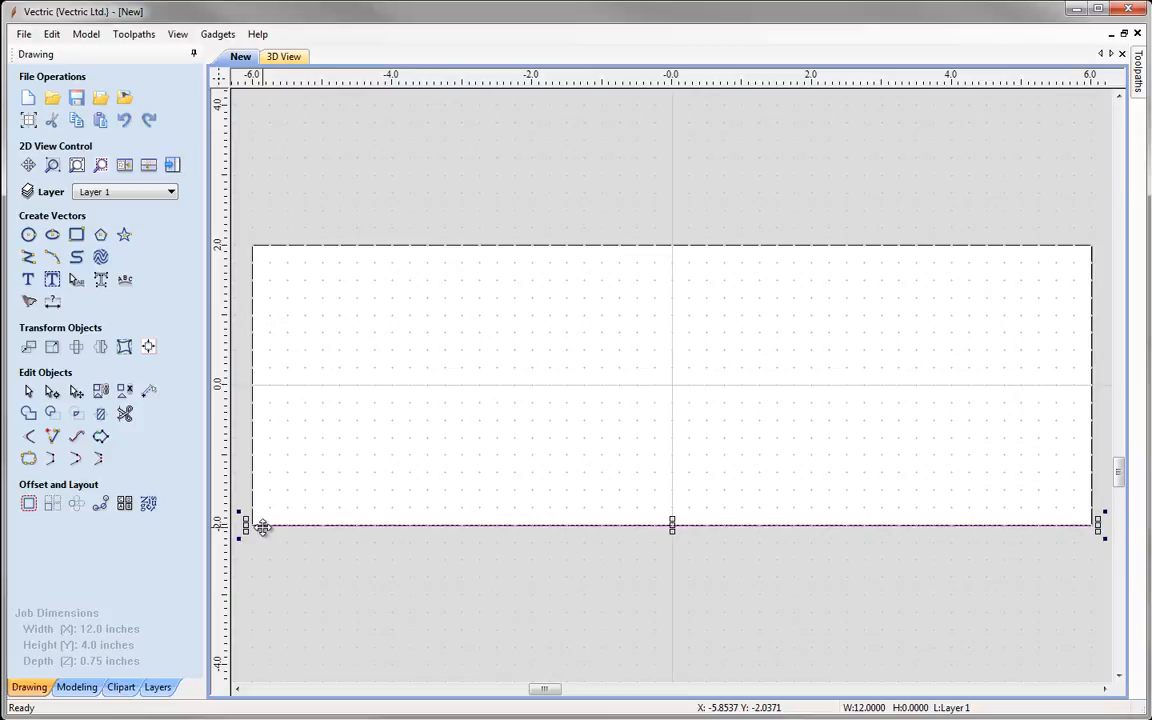
left_click_drag(263, 528, 258, 490)
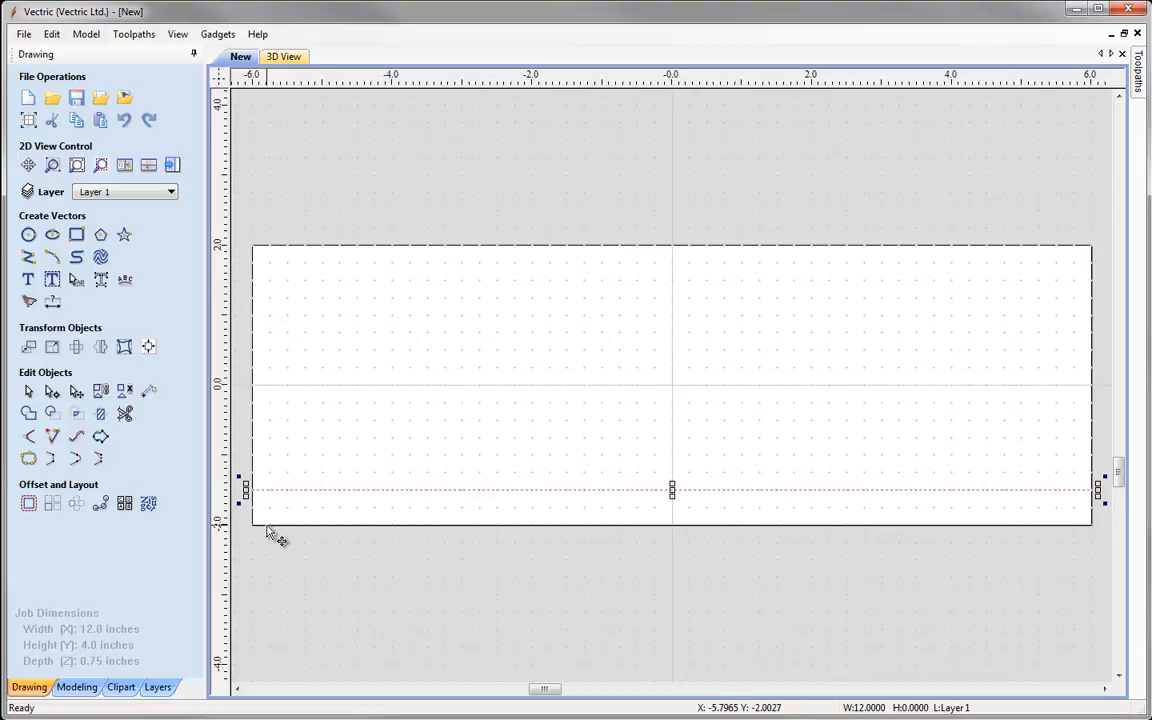
left_click(270, 524)
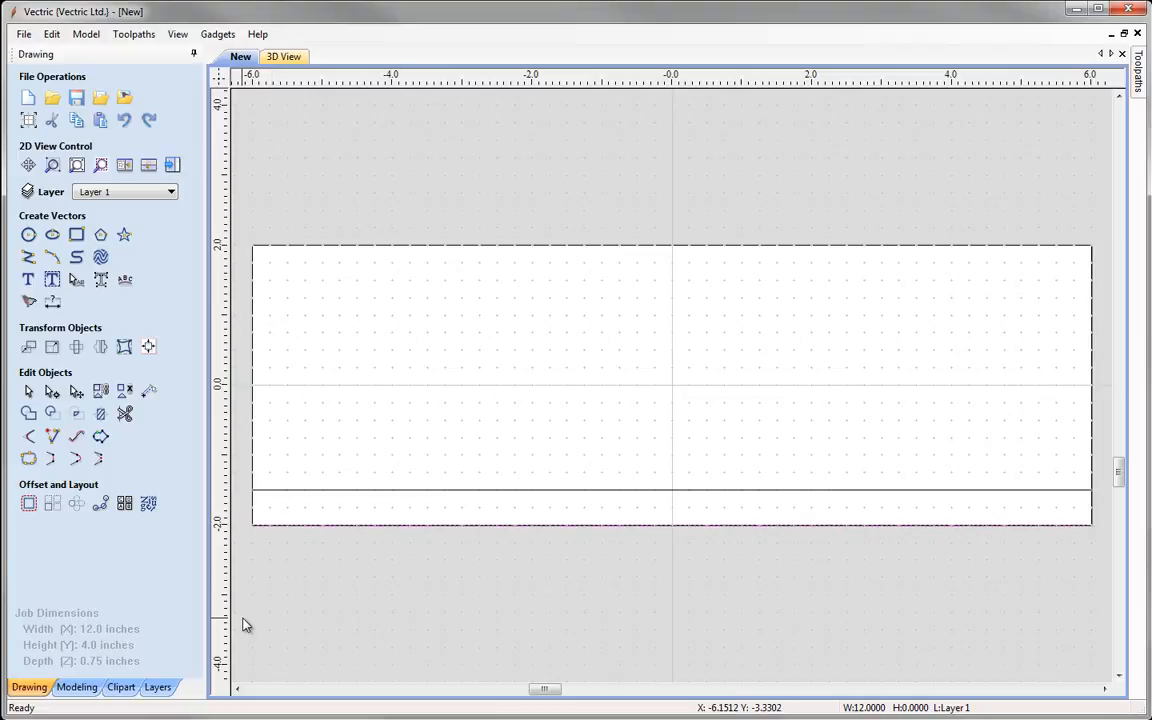
Step: Copy the line at Y -1.5 to the job's top edge, and copy that top line 0.75 inches down to Y 1.25
left_click(277, 491)
left_click(277, 493)
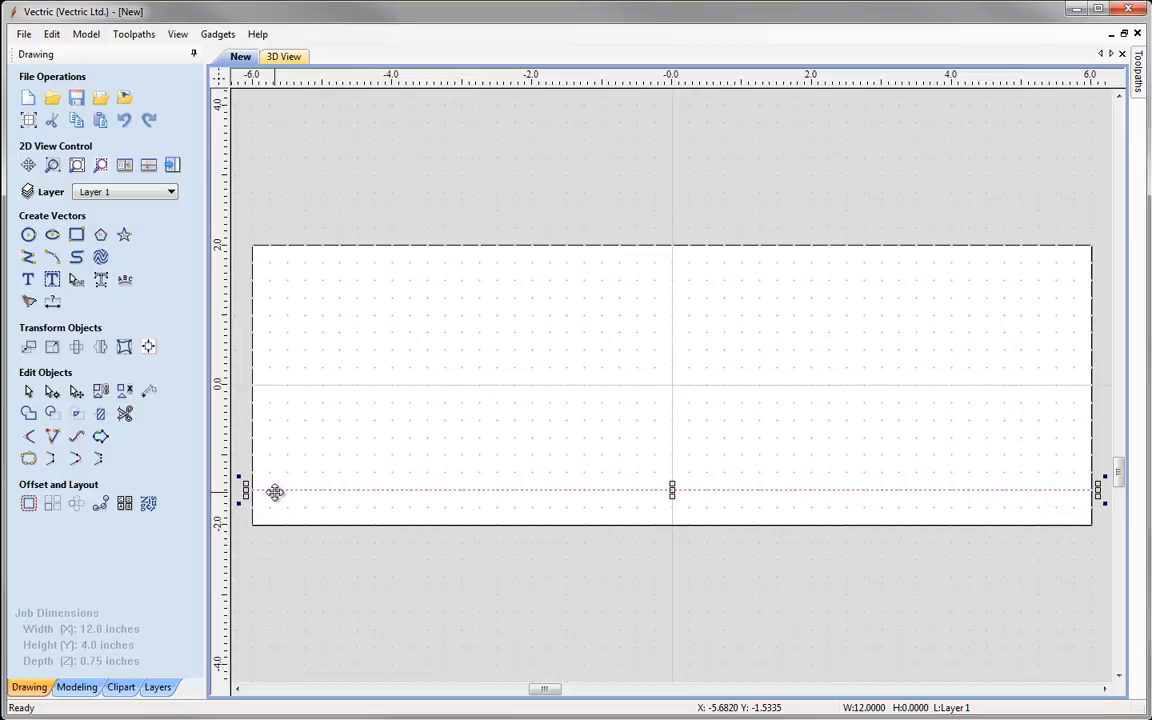
left_click_drag(275, 491, 273, 246)
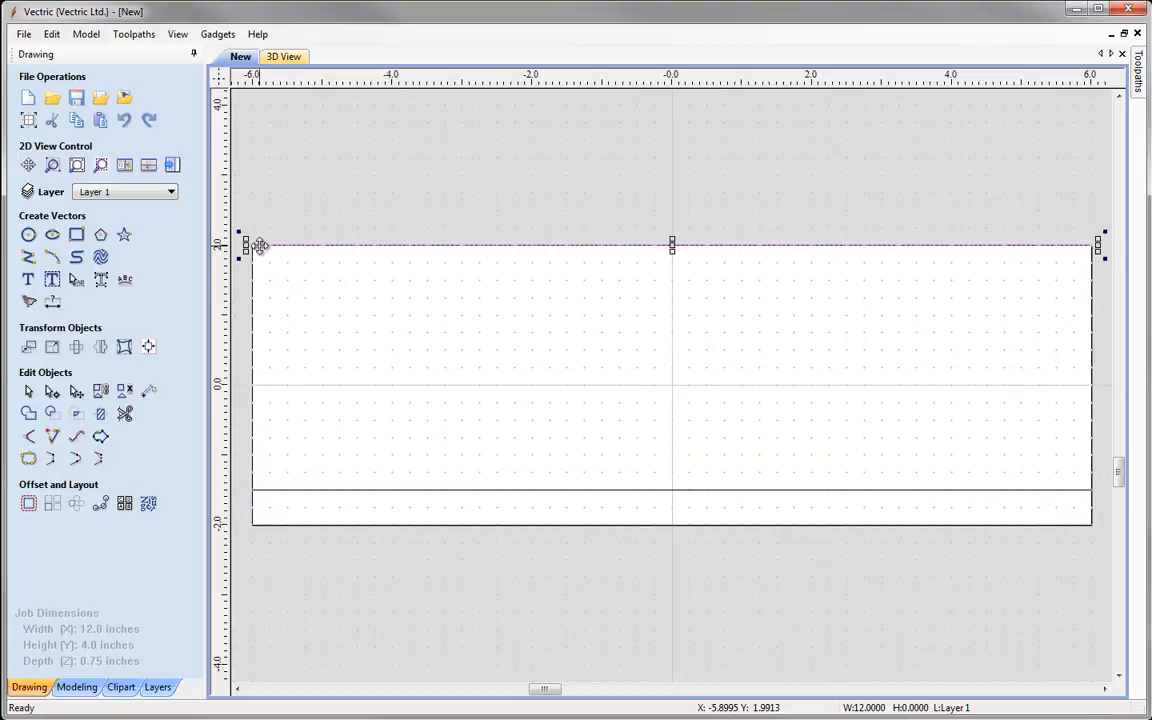
left_click_drag(259, 245, 260, 298)
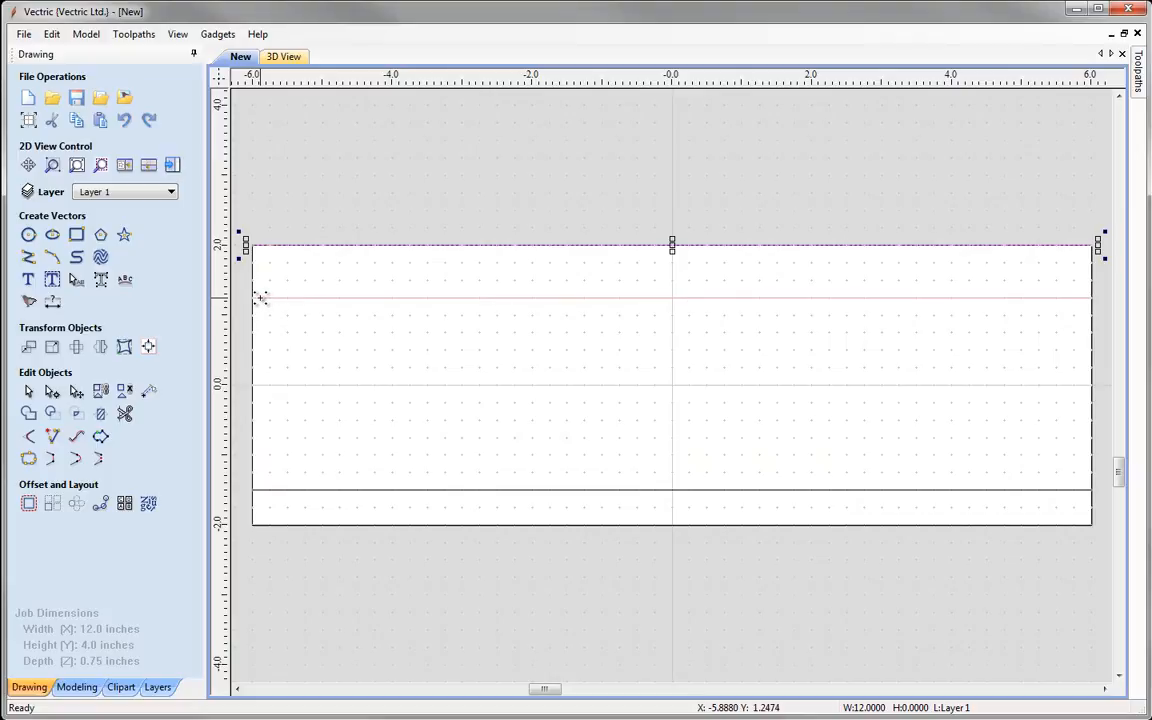
left_click(259, 298)
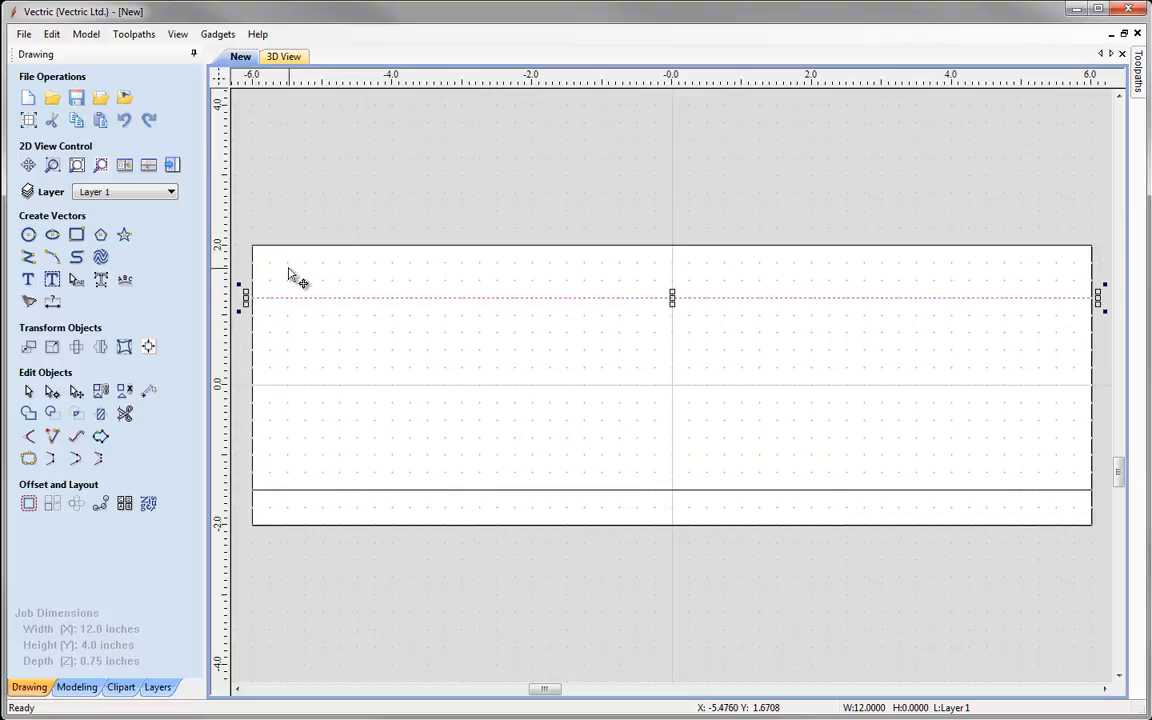
left_click(262, 246)
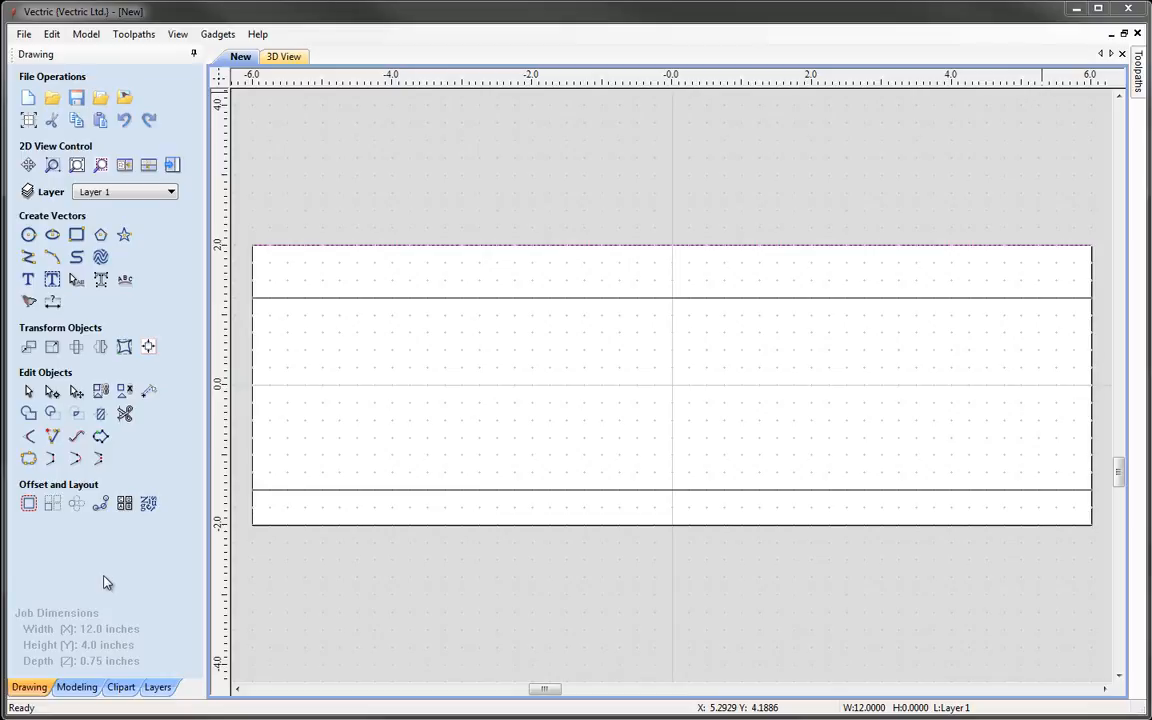
Step: Draw a square-cornered rectangle 0.25 inches wide and 4 inches high along the job's left edge, starting at X -6, Y 2
left_click(77, 236)
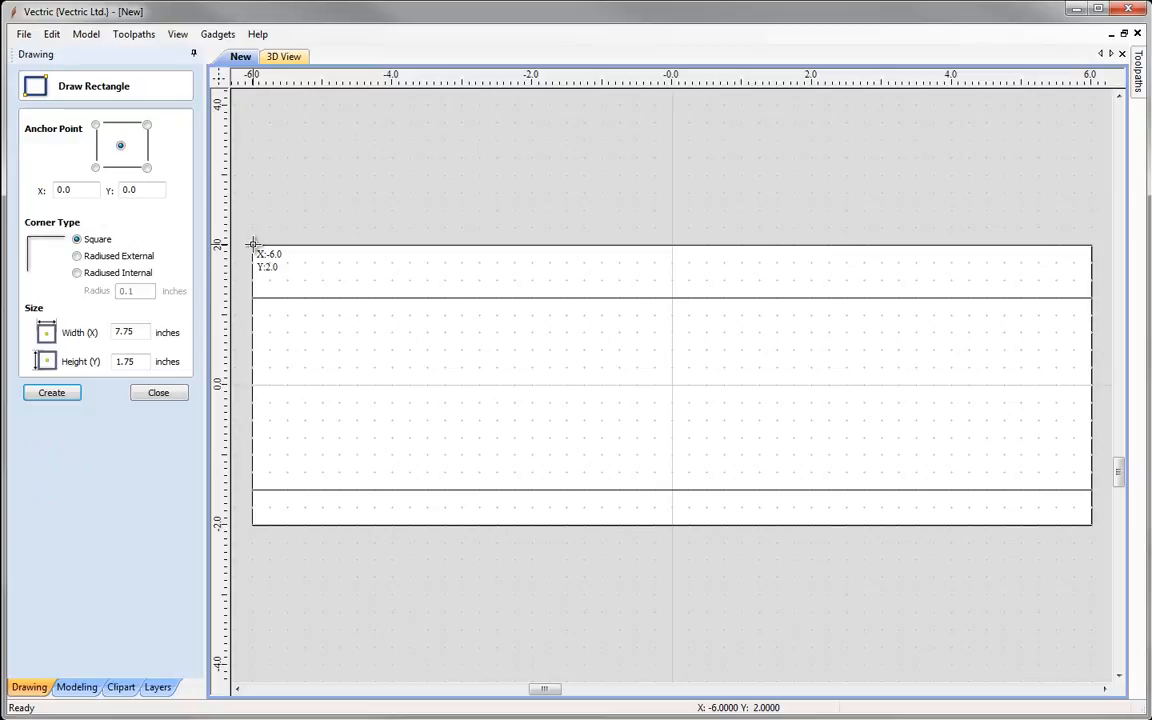
left_click_drag(253, 244, 268, 525)
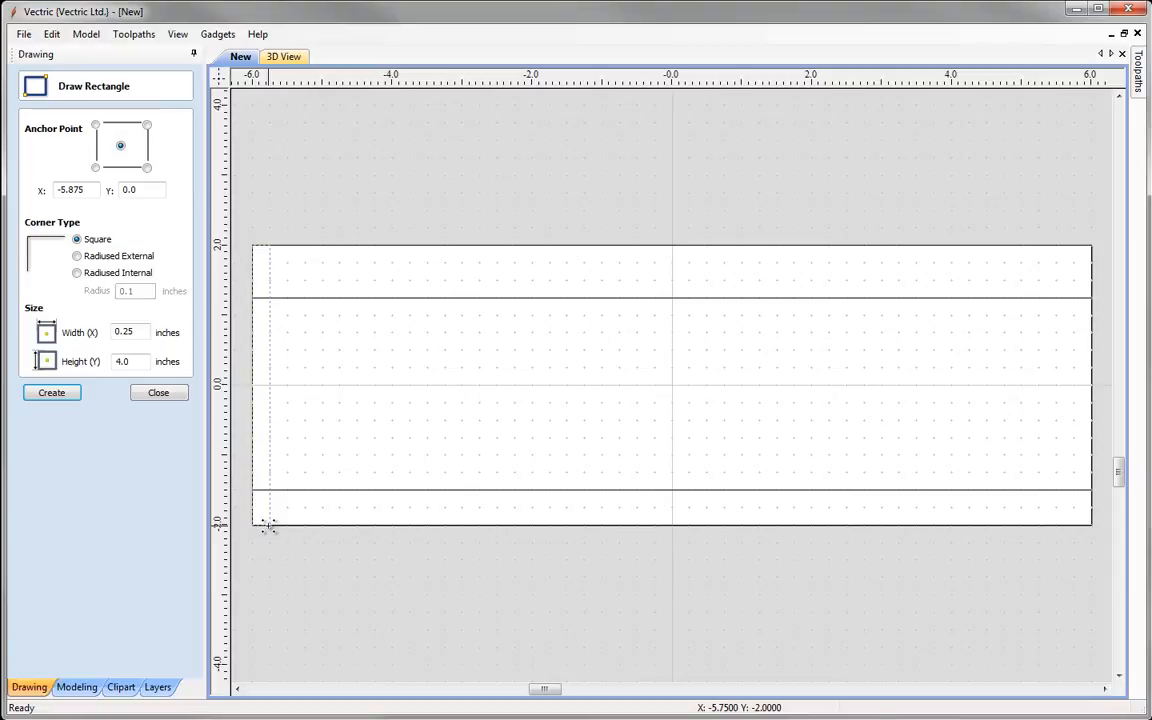
left_click_drag(268, 525, 268, 526)
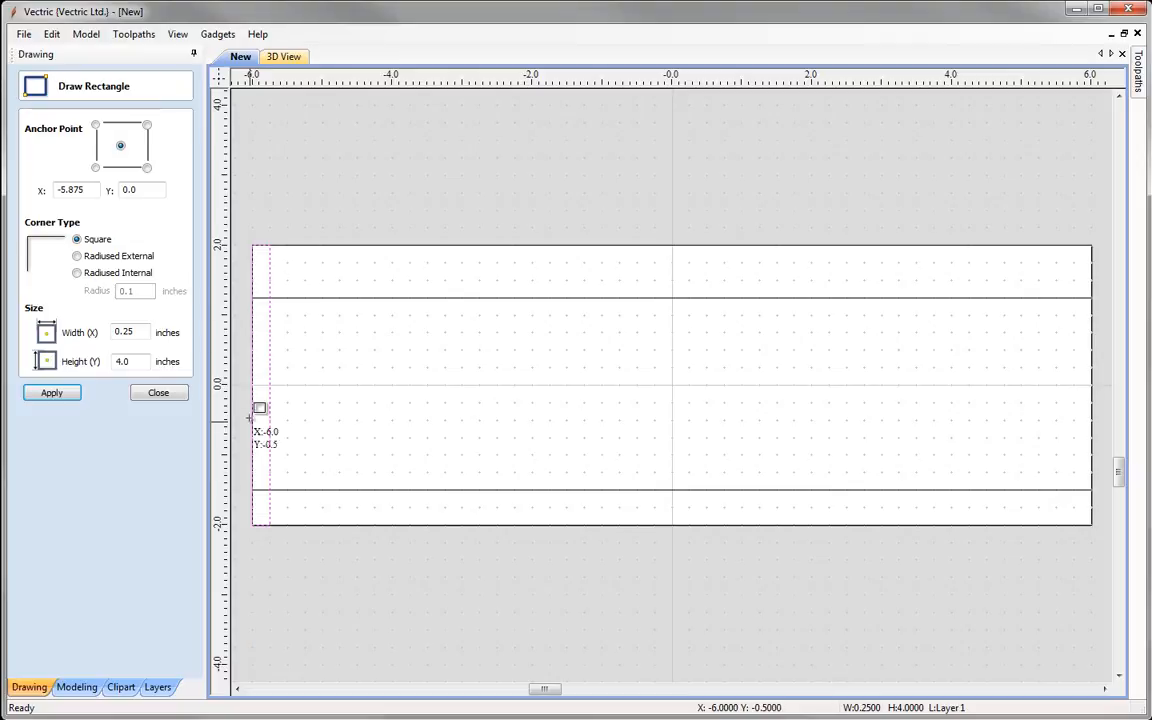
left_click(160, 393)
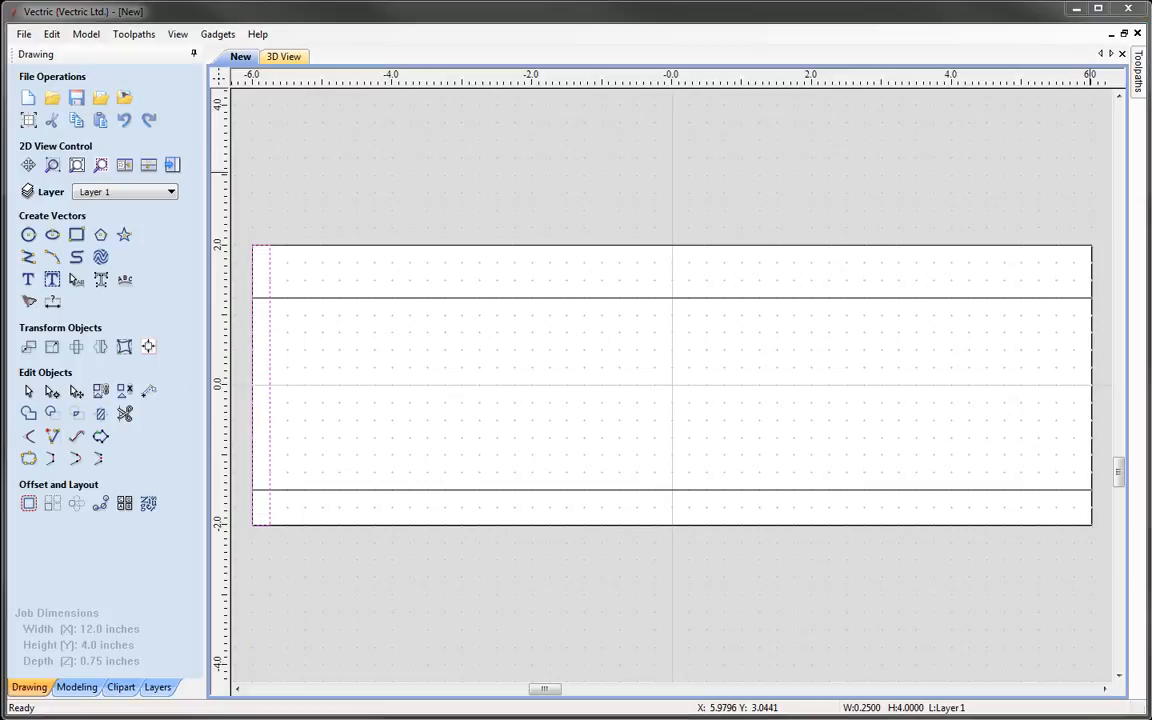
Step: Delete the left vertical span of the narrow rectangle in node editing to leave an open profile
left_click(53, 393)
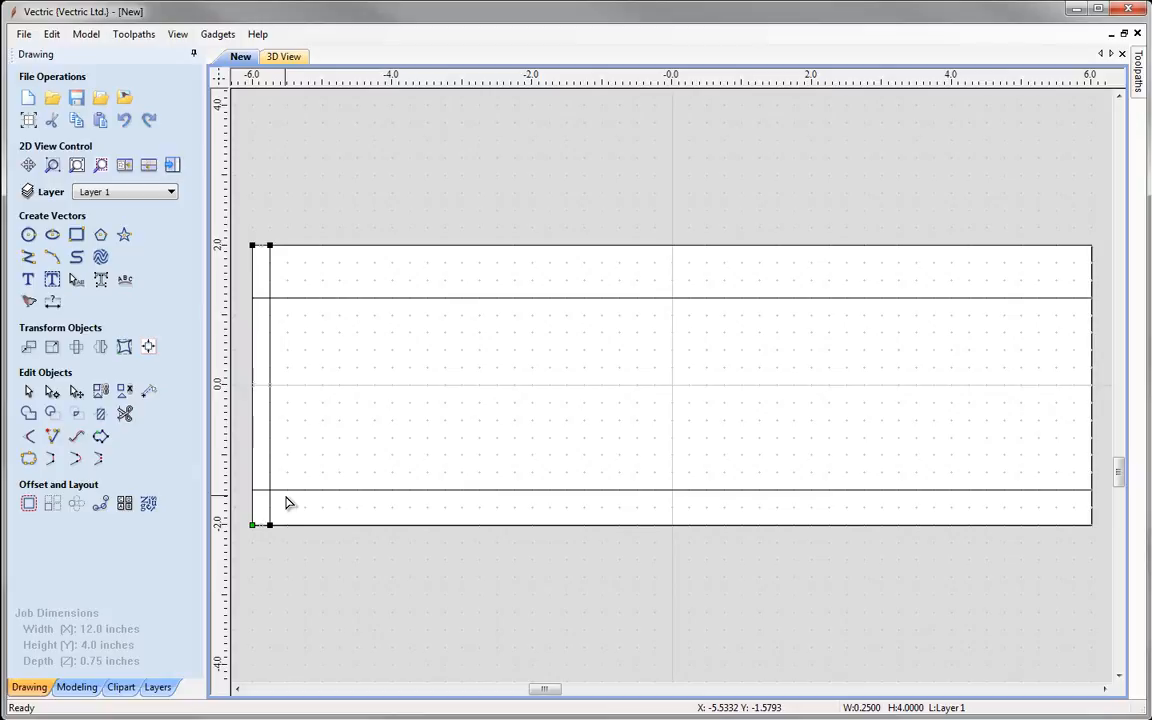
right_click(255, 423)
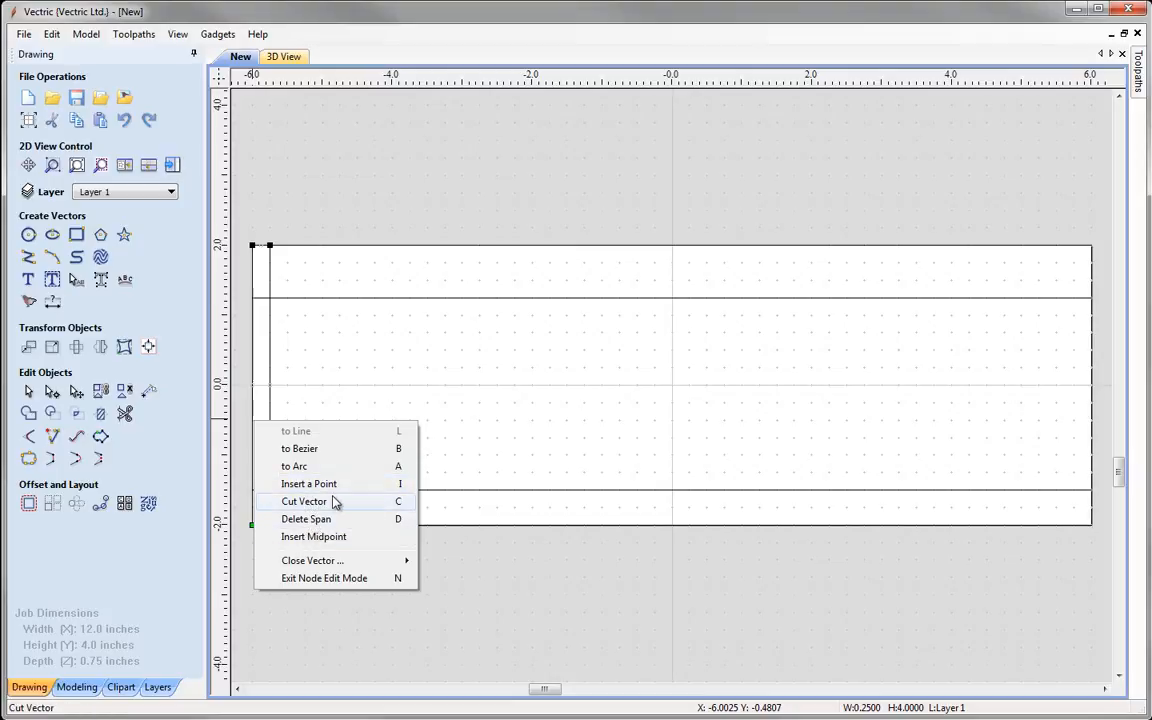
left_click(403, 519)
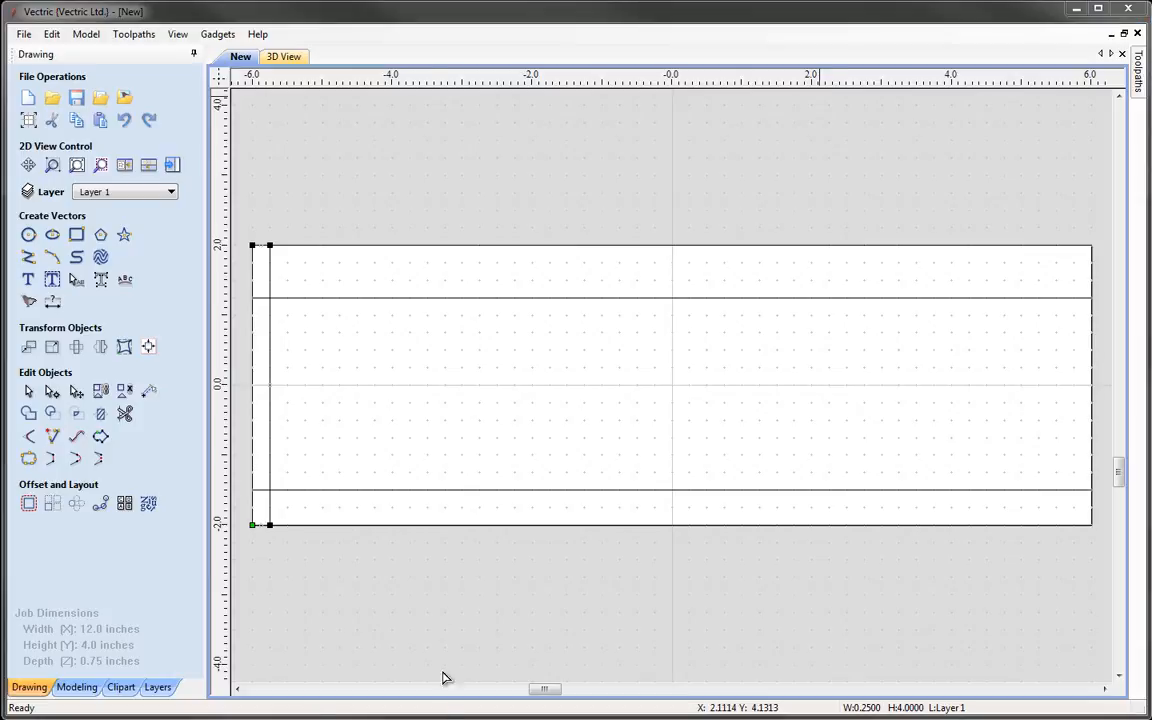
Step: Insert two points on the open profile's long vertical span and move them onto the guide lines at Y 1.25 and Y -1.5
right_click(272, 316)
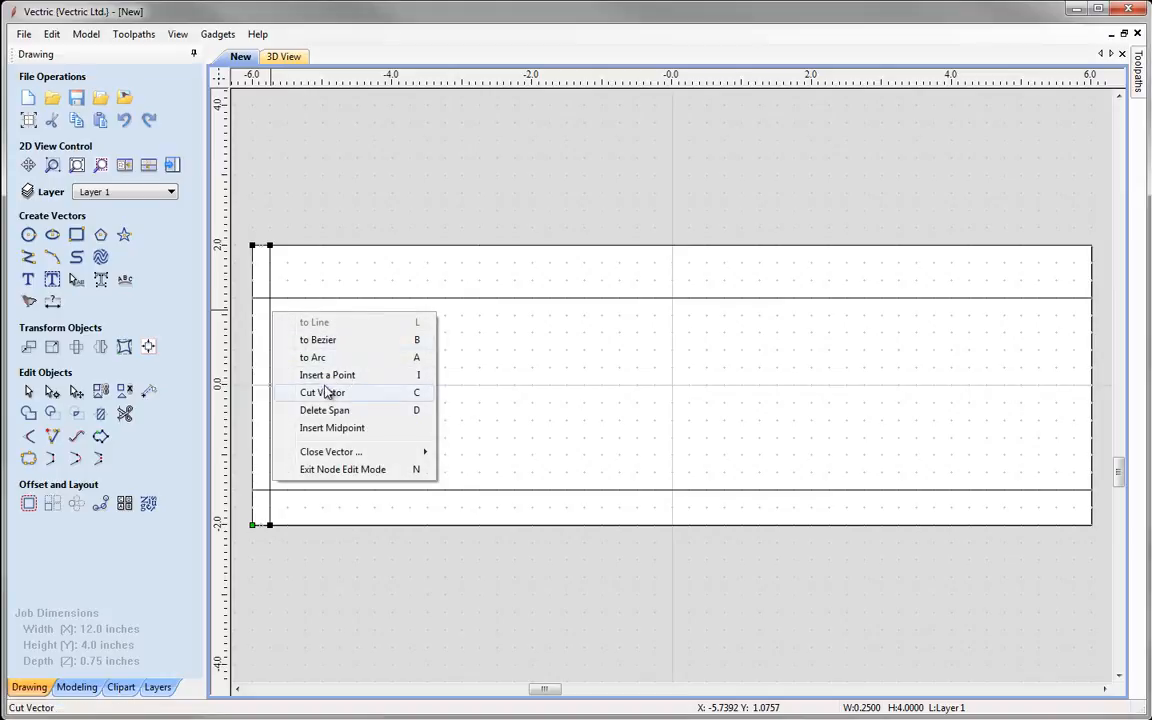
left_click(428, 376)
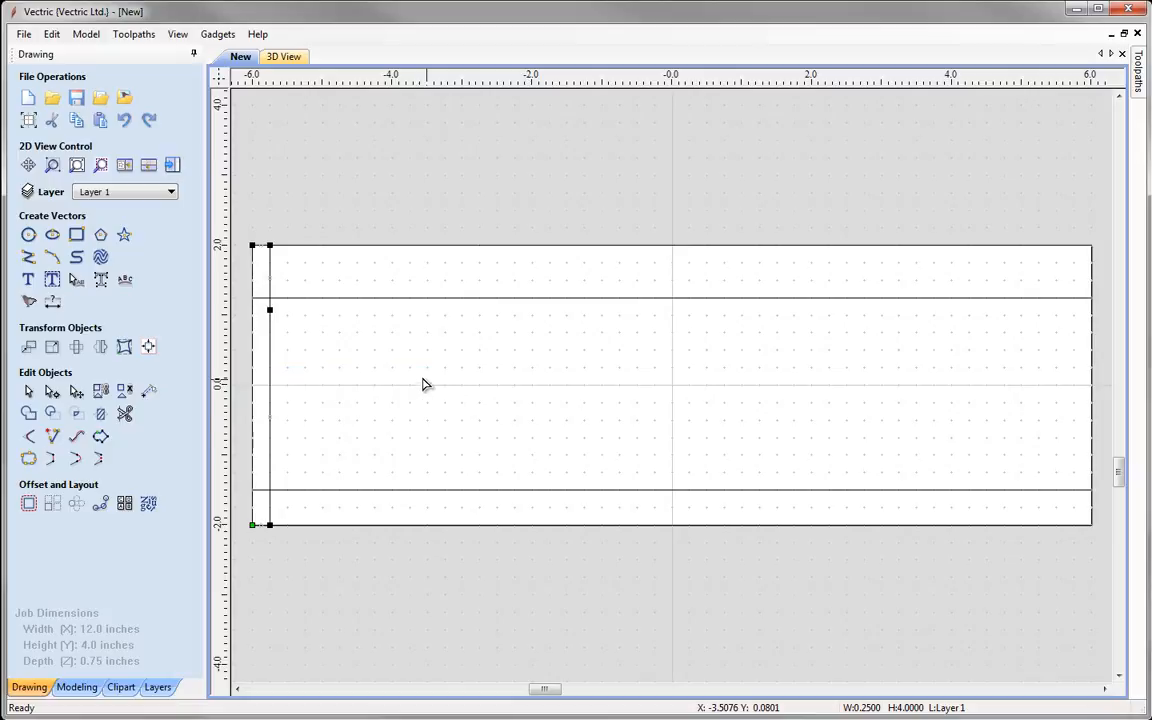
right_click(273, 482)
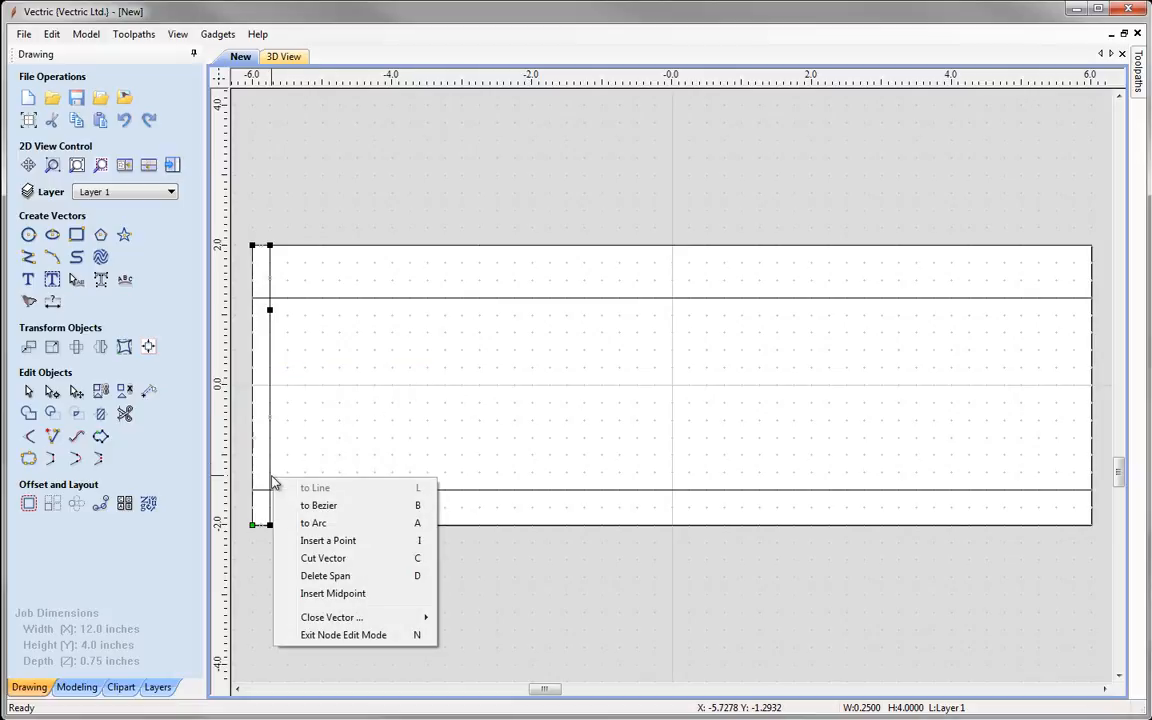
left_click(378, 541)
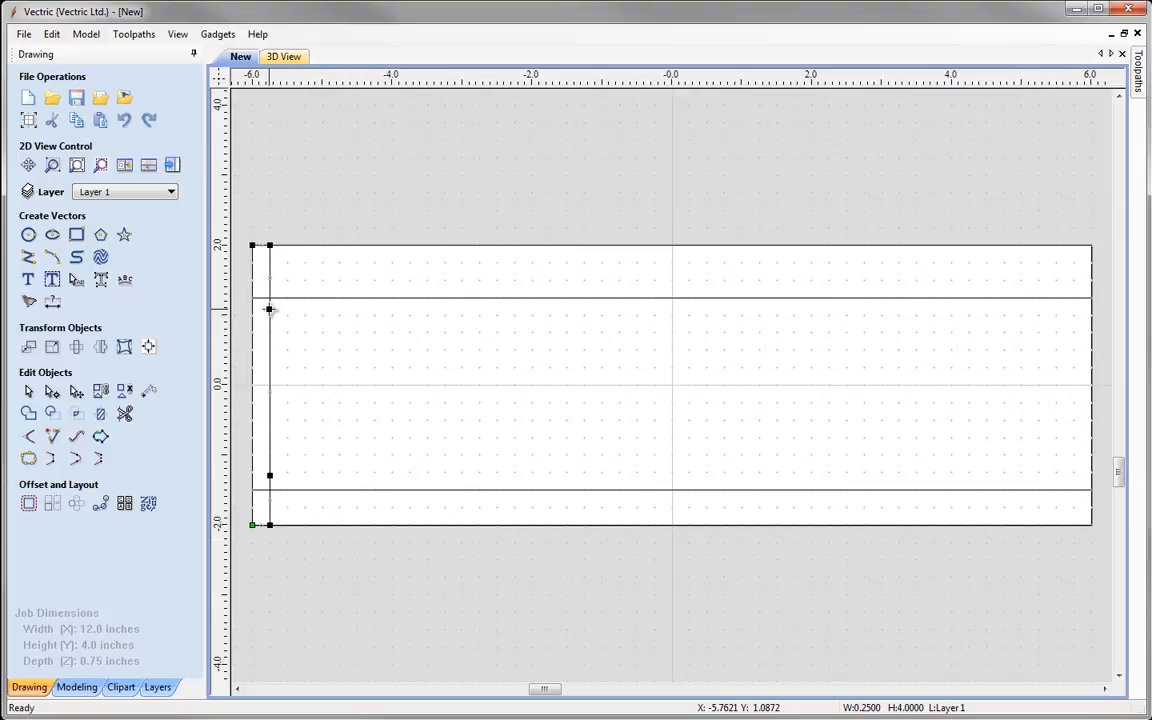
left_click_drag(269, 309, 270, 298)
left_click(269, 476)
left_click_drag(270, 478, 271, 504)
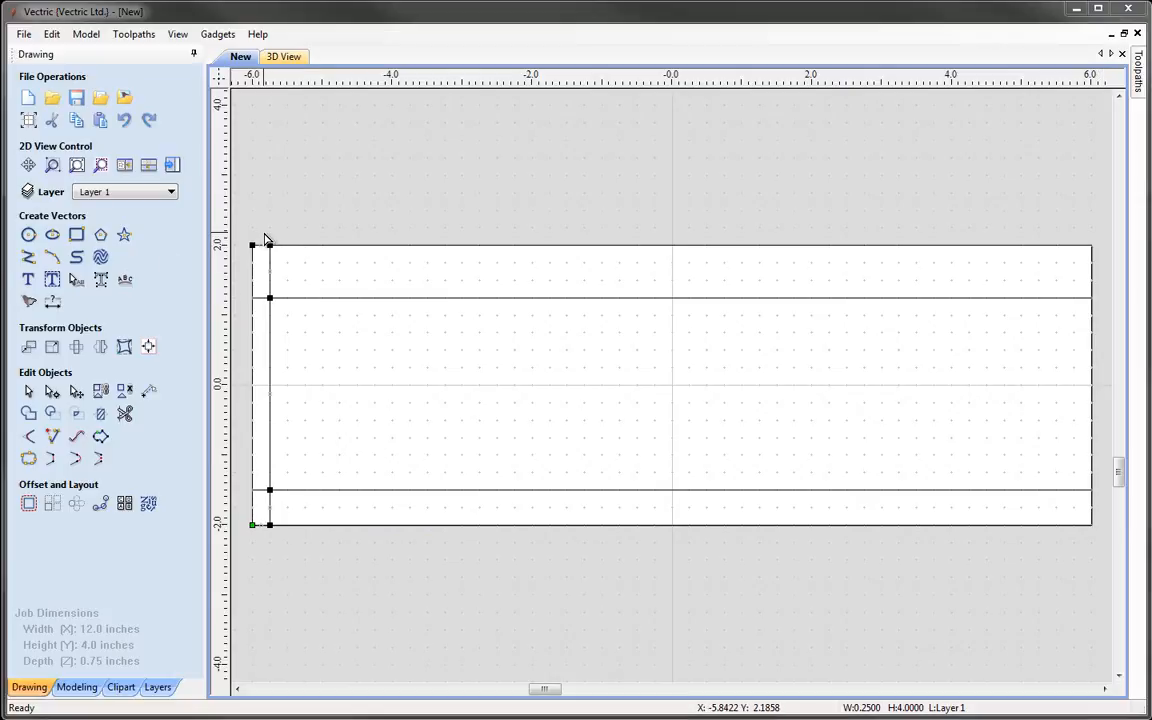
Step: Move the profile's two upper outer nodes together 0.25 inches outward to X -5.5, and finish node editing
left_click_drag(277, 260, 284, 315)
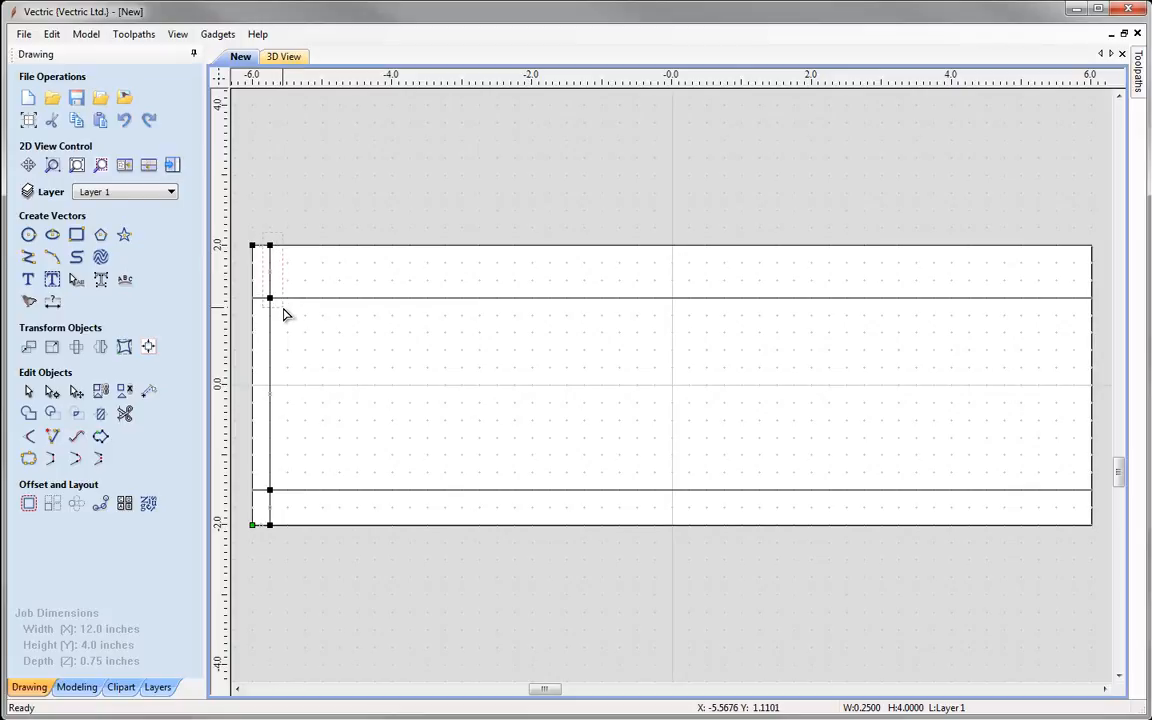
left_click_drag(284, 315, 280, 321)
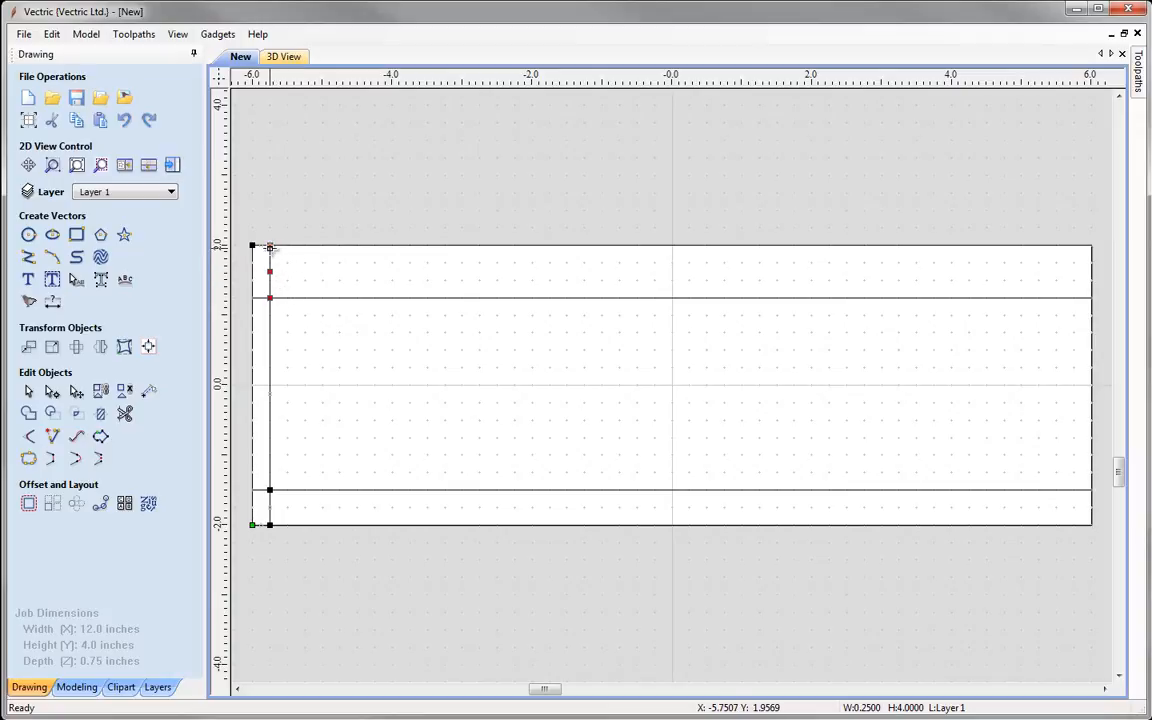
left_click_drag(270, 246, 287, 246)
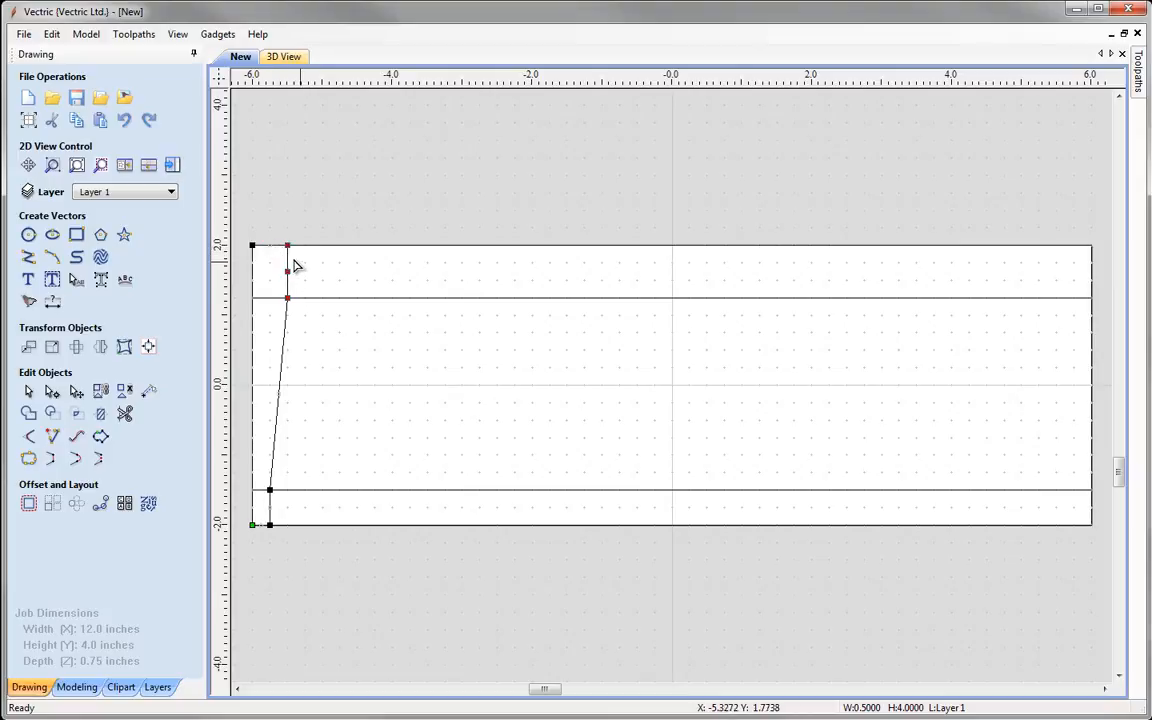
key("Escape")
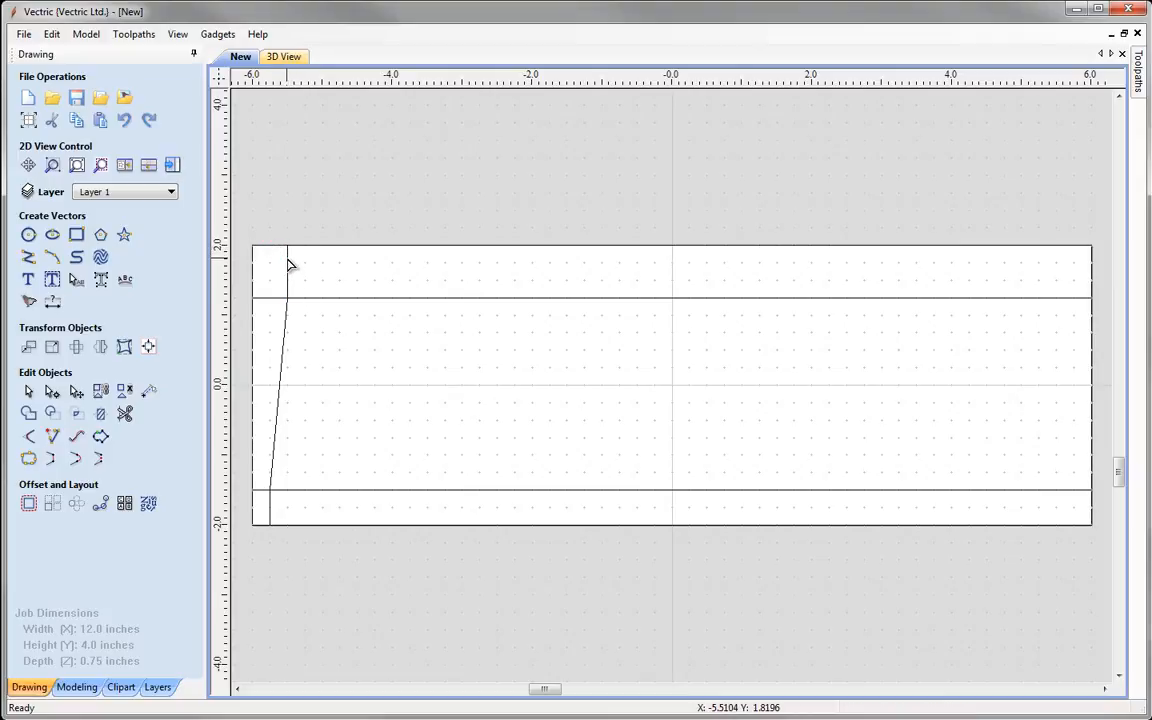
Step: Convert the profile's upper vertical span to a Bezier and pull both control handles horizontally out to X -5, forming a rounded bead
left_click(288, 265)
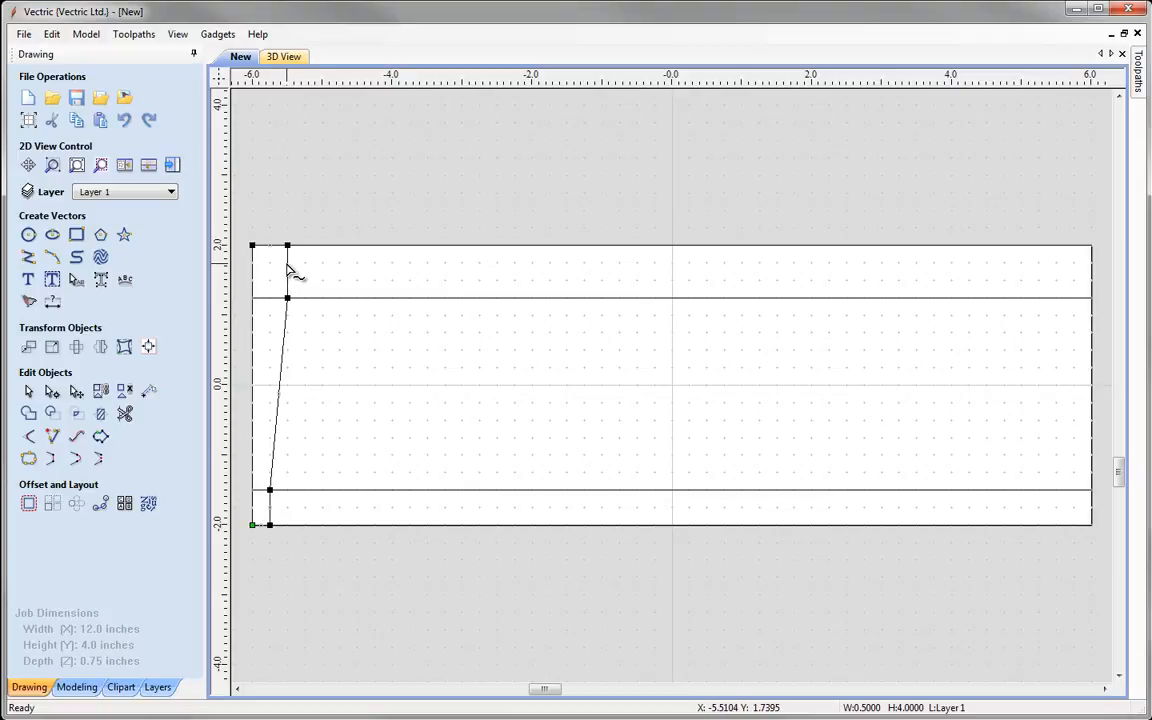
right_click(287, 264)
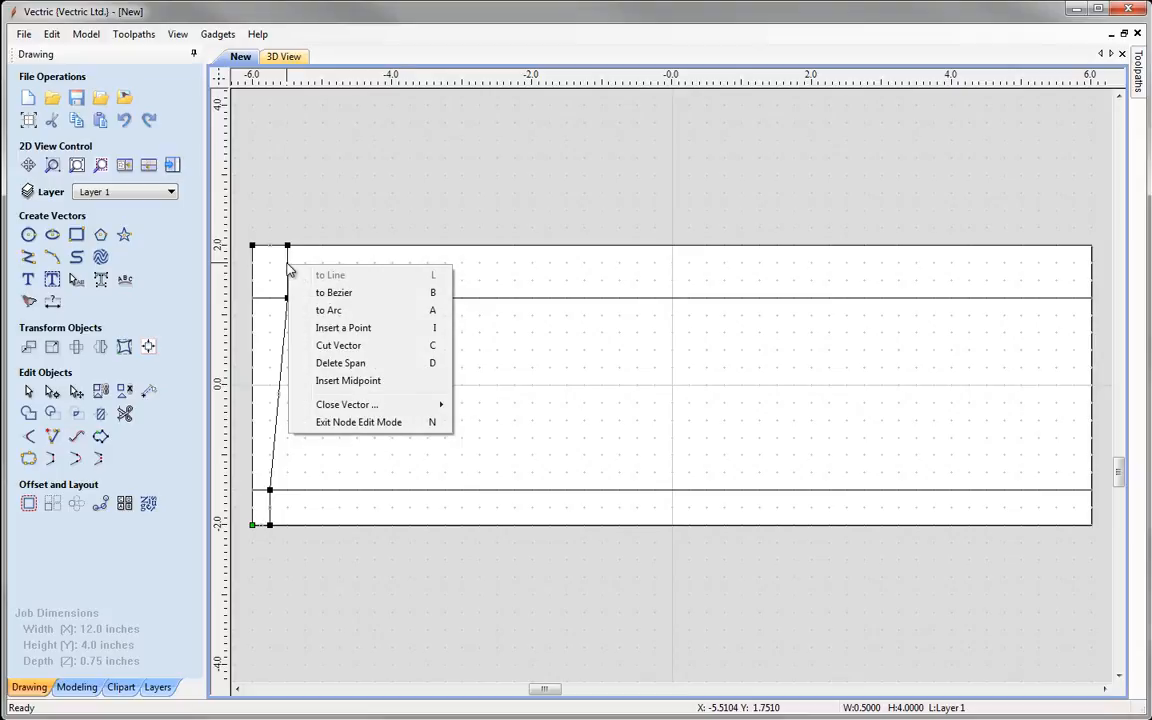
left_click(417, 295)
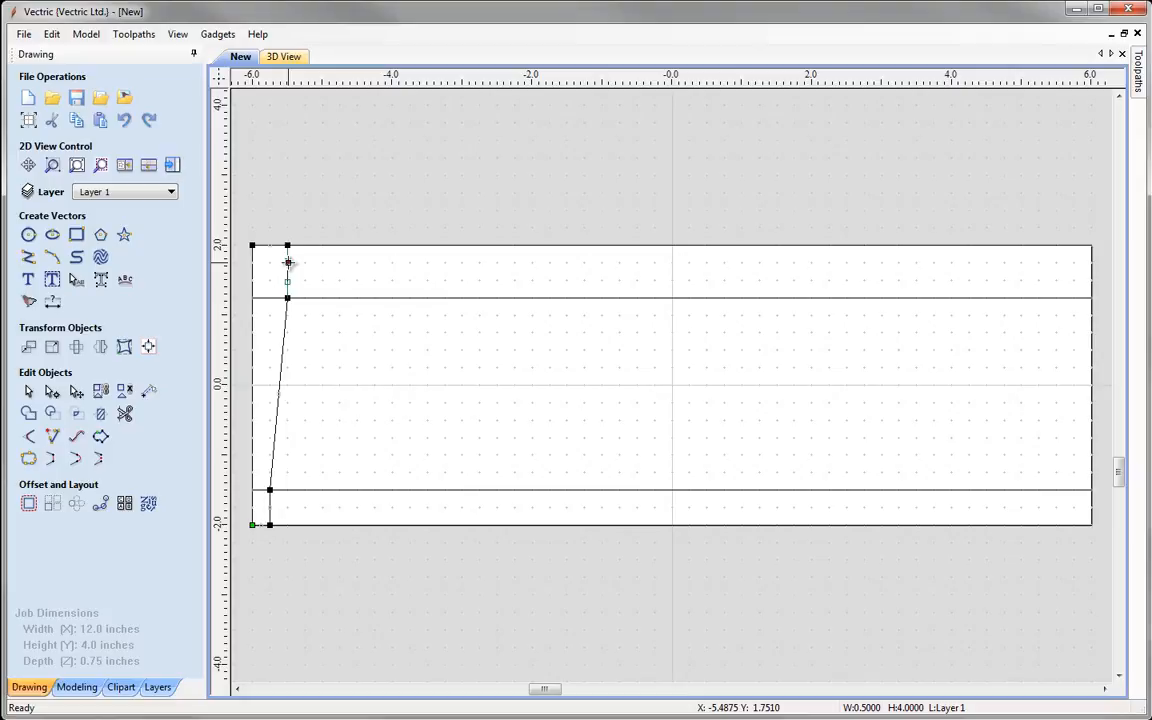
left_click_drag(288, 262, 322, 298)
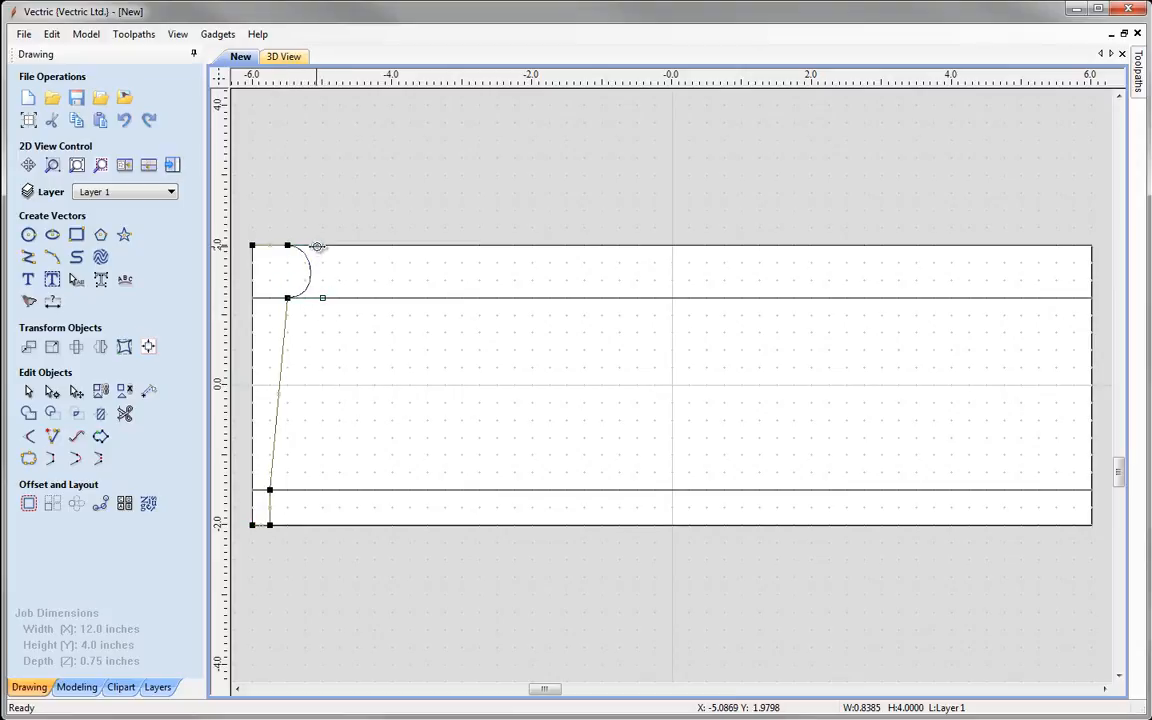
left_click_drag(318, 246, 322, 245)
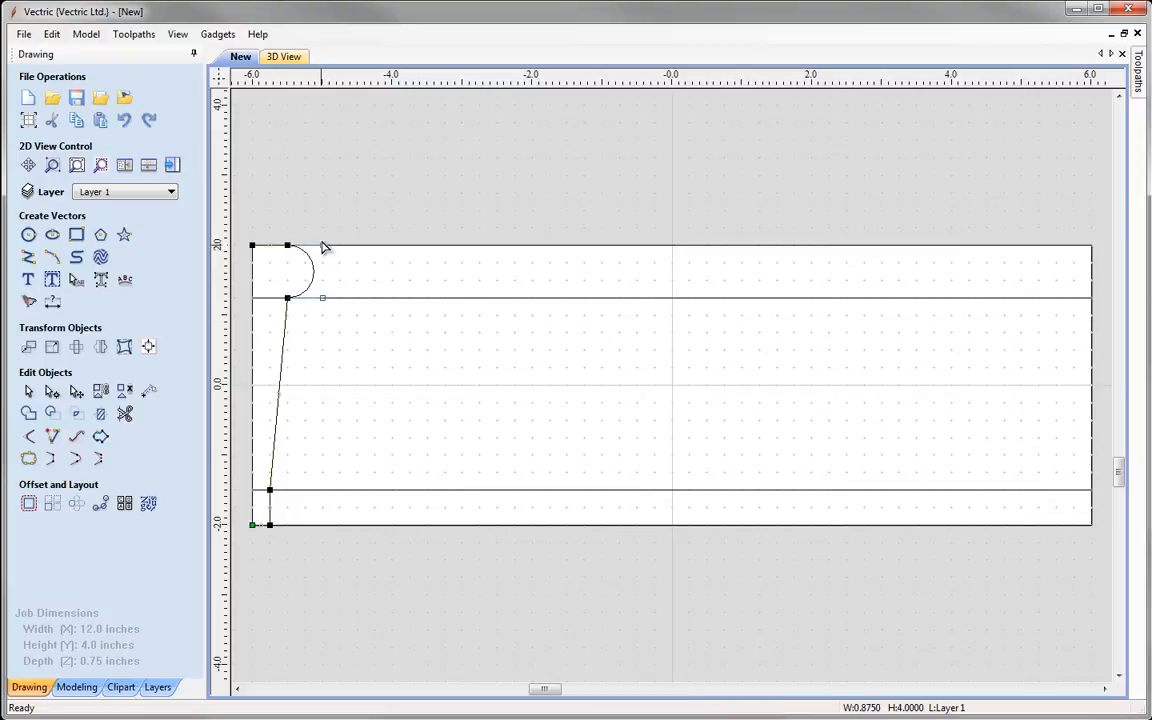
Step: Convert the profile's long middle span to a Bezier and pull its upper control handle out to X -5, Y 0.25
right_click(283, 345)
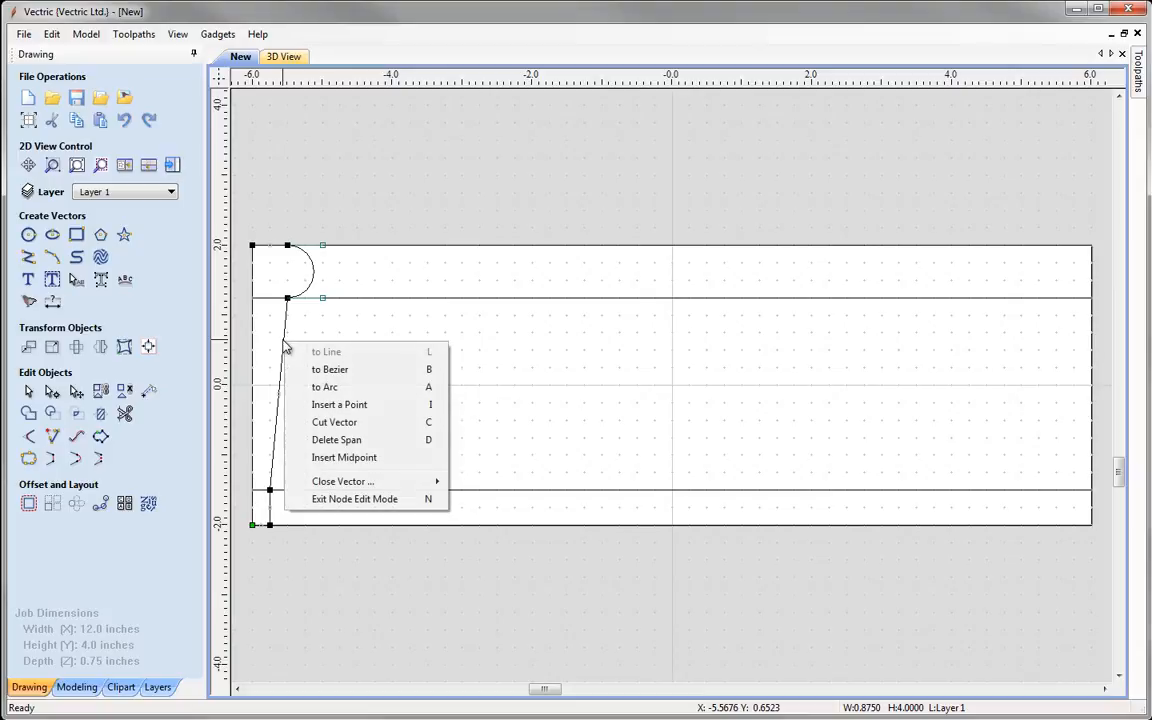
left_click(350, 370)
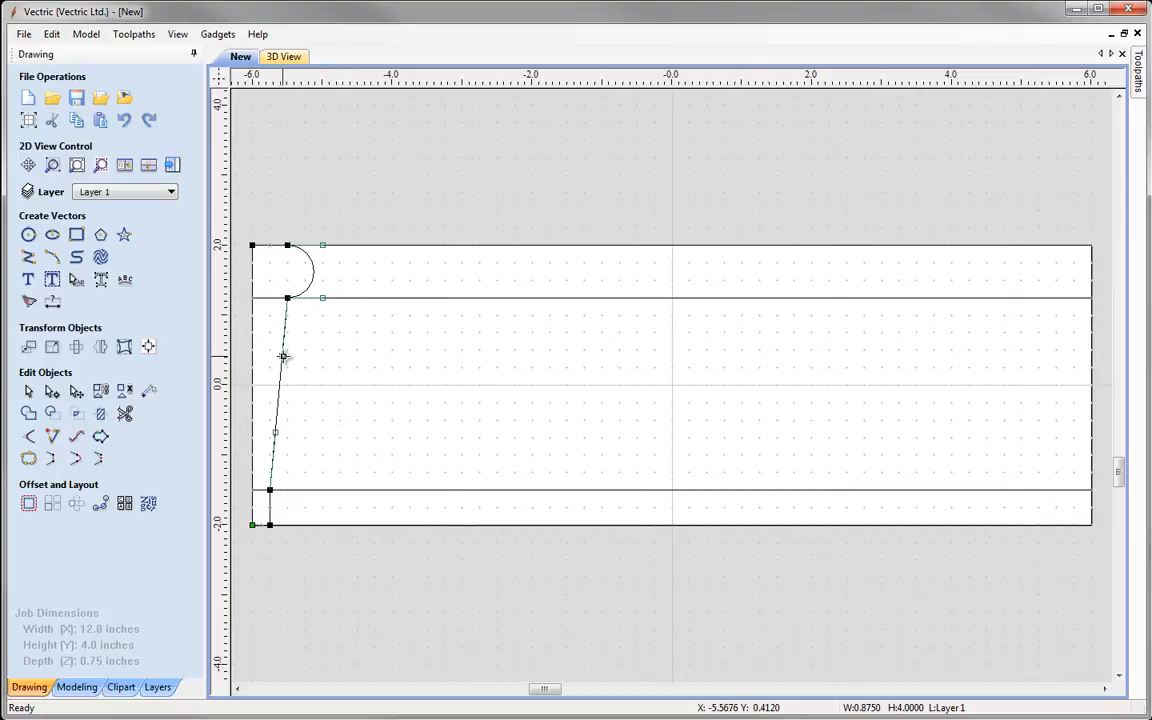
left_click_drag(283, 355, 322, 367)
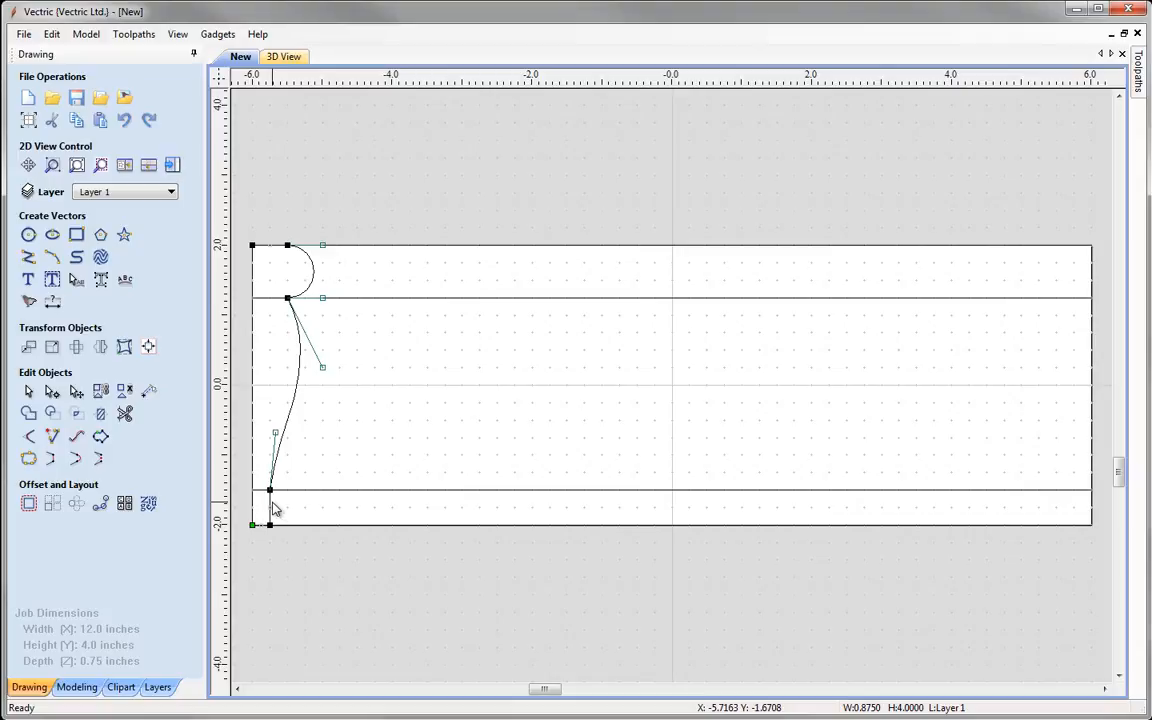
Step: Convert the profile's short lower span to a Bezier and pull both control handles horizontally out to X -5.5
right_click(276, 510)
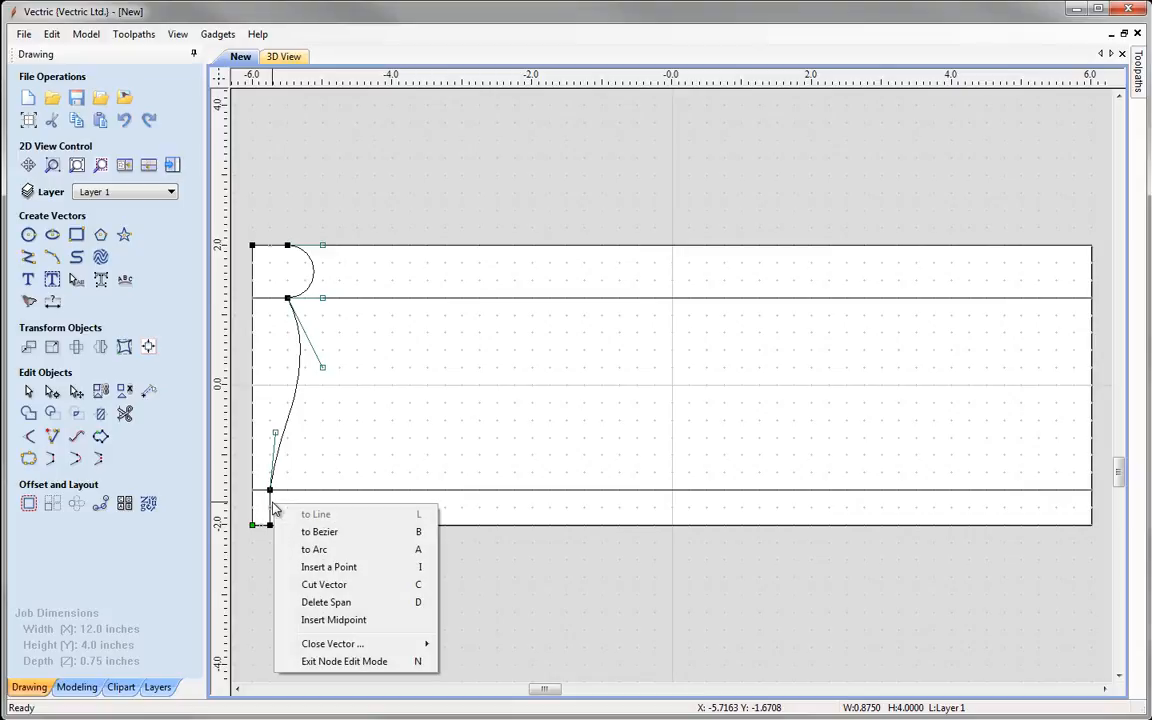
left_click(399, 535)
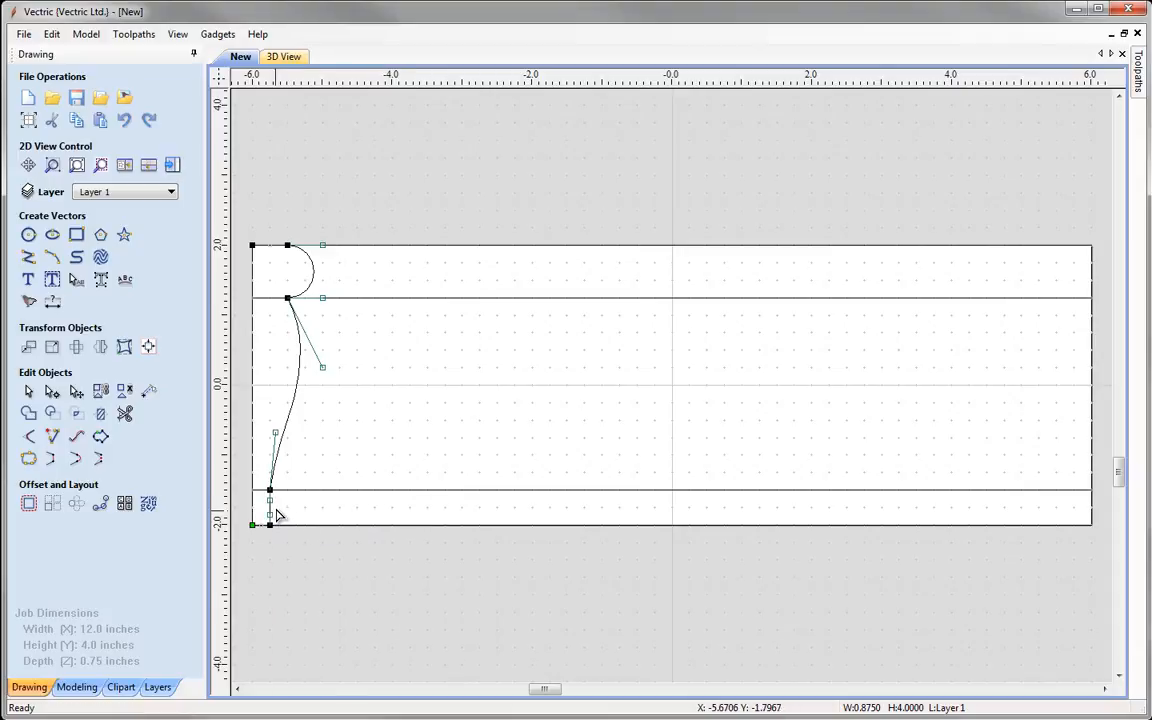
left_click_drag(270, 501, 287, 524)
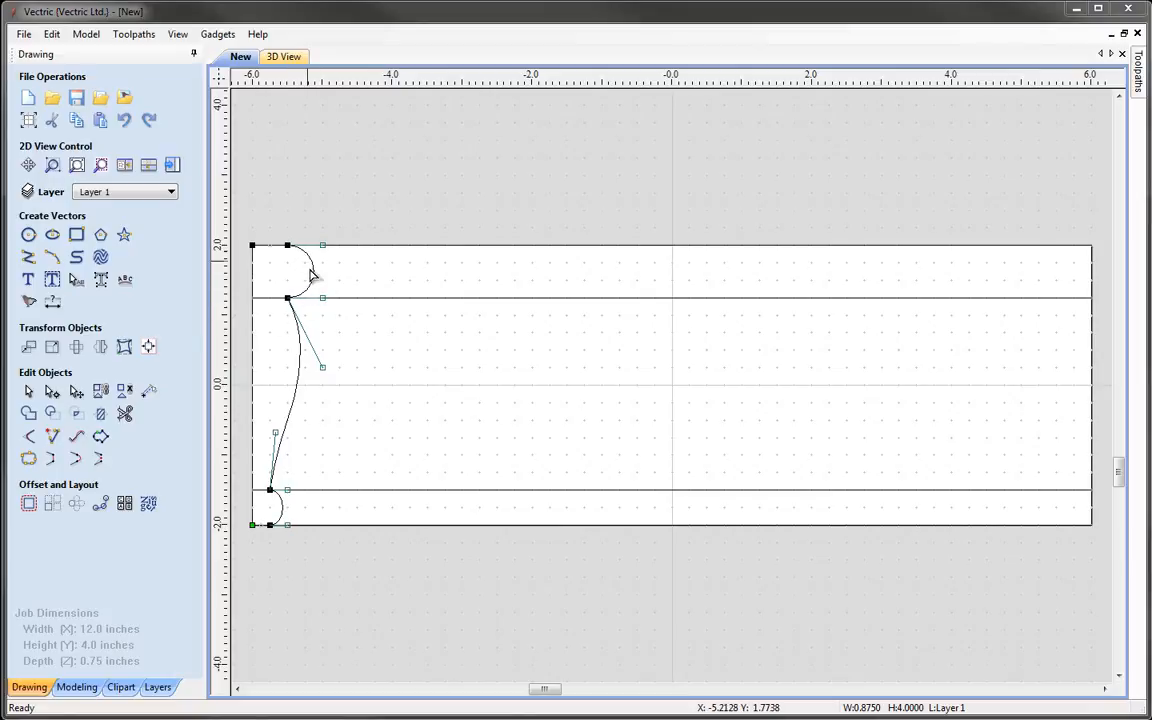
Step: Flatten the upper bead by moving both its control handles to X -5.25, nudge them slightly outward, and finish node editing
left_click_drag(320, 237, 334, 310)
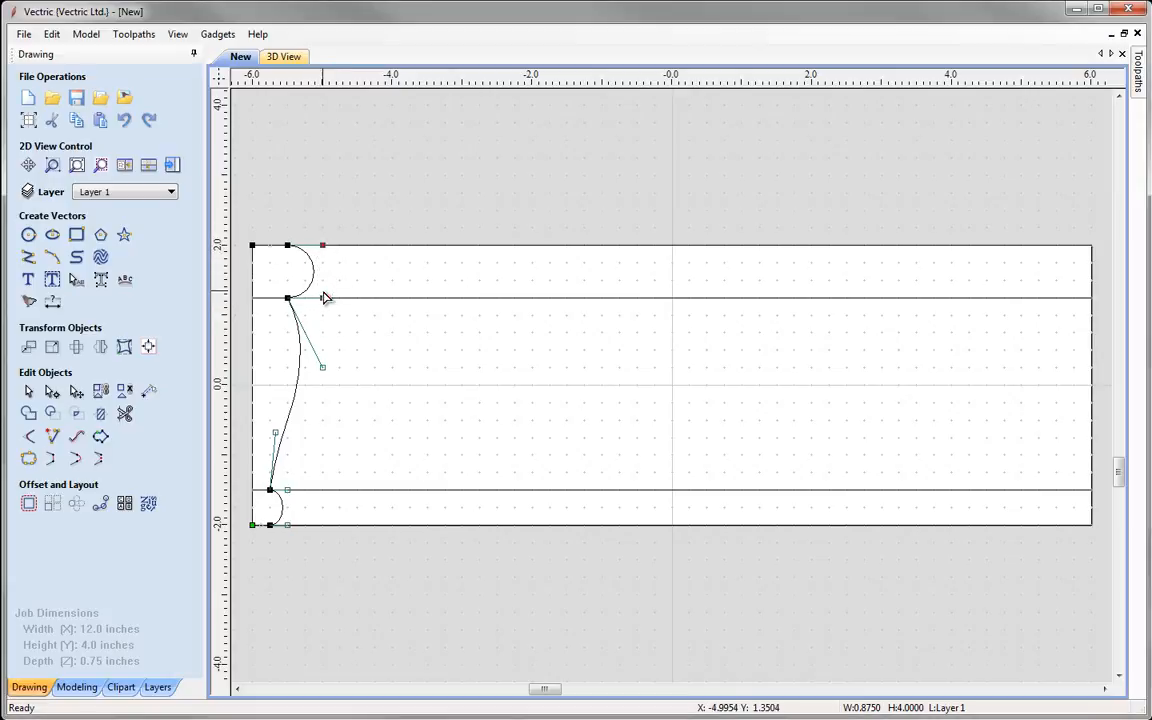
left_click_drag(323, 298, 305, 297)
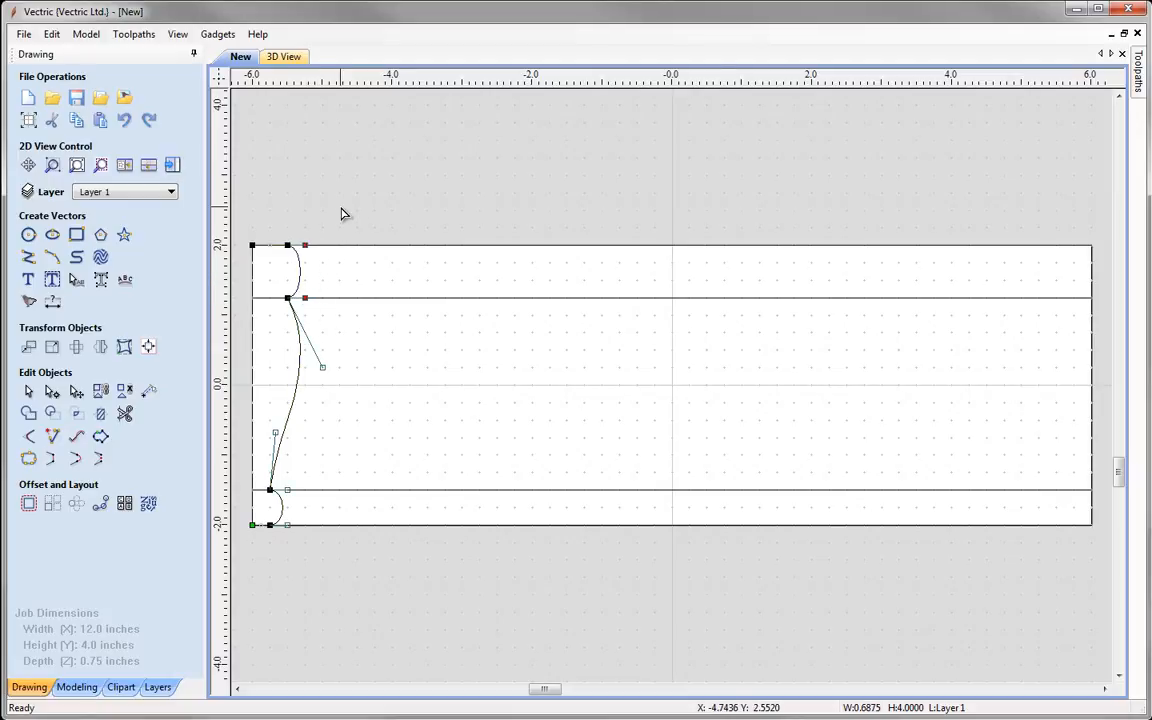
key("Right")
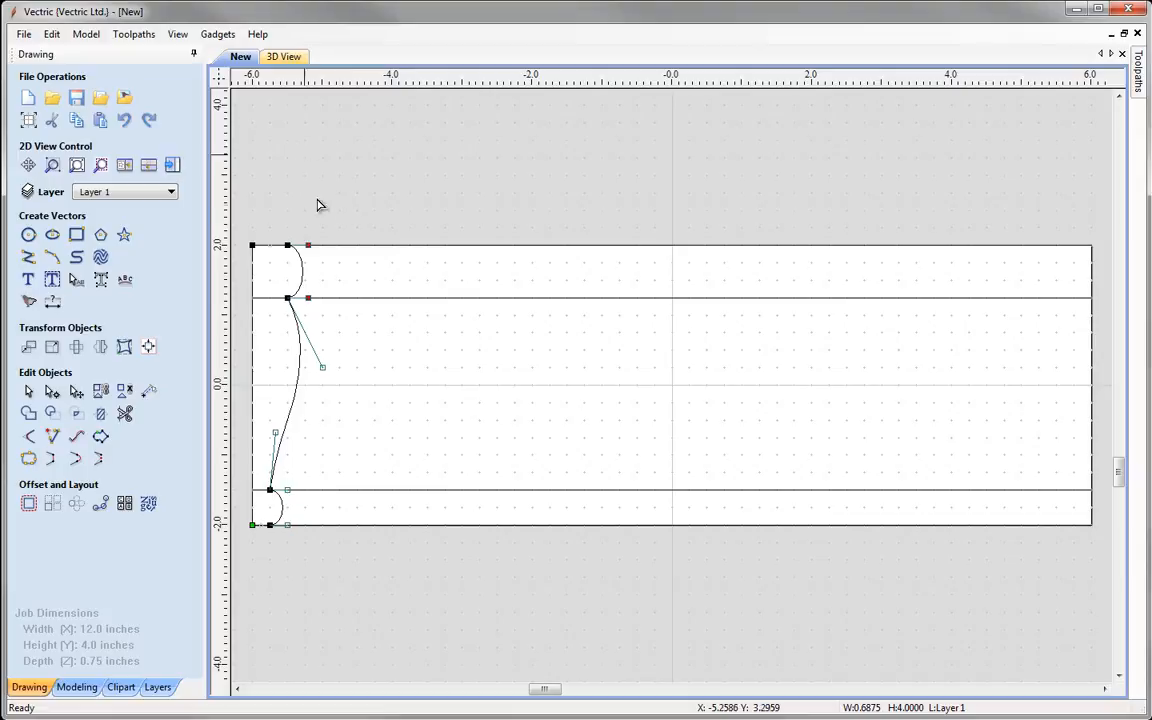
left_click(312, 429)
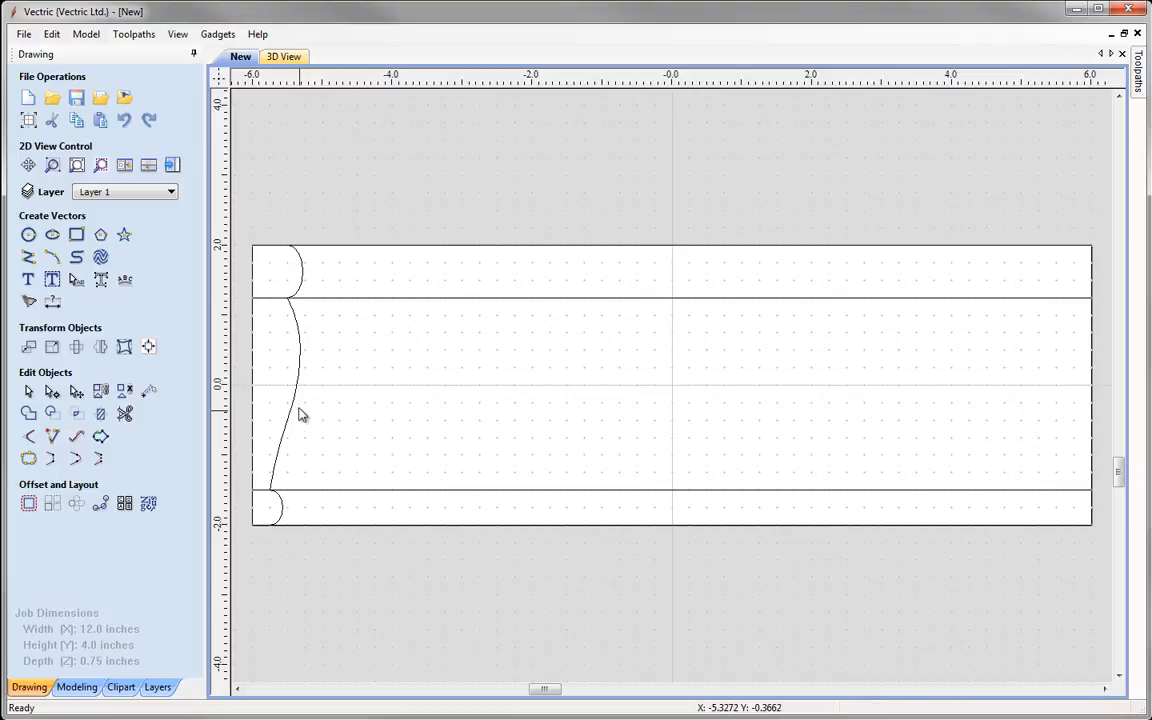
Step: Move the whole profile vector horizontally about 1.1 inches to the left so it sits outside the job area
left_click(295, 410)
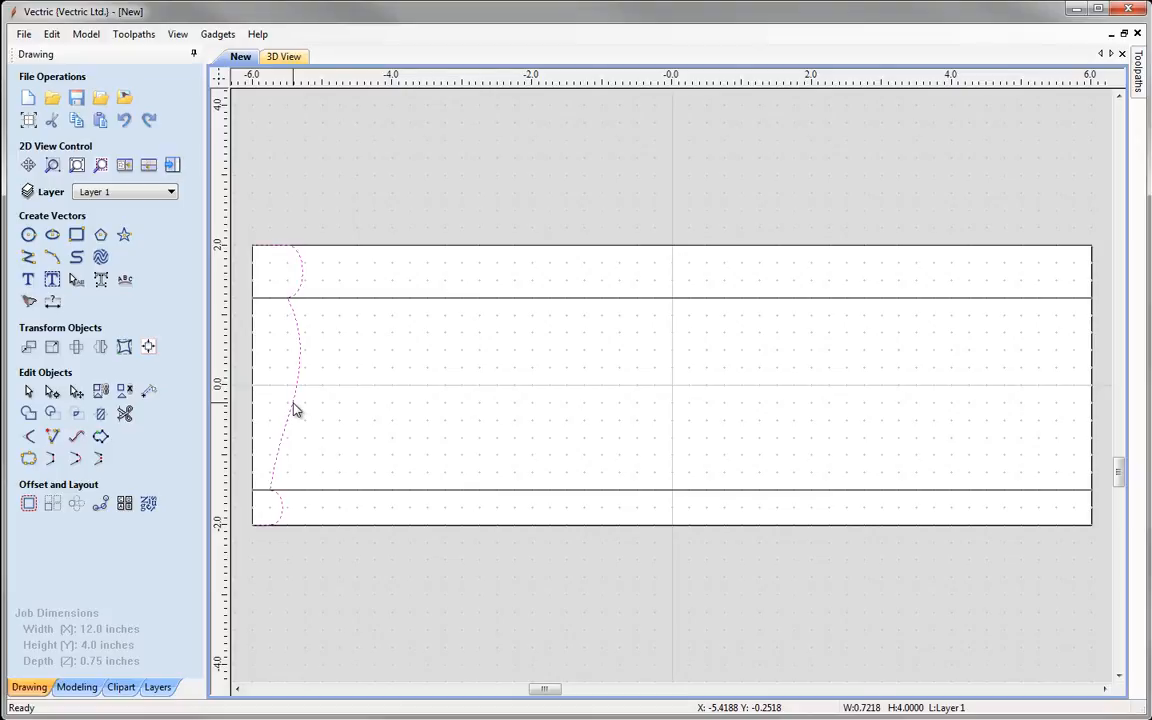
left_click(266, 522)
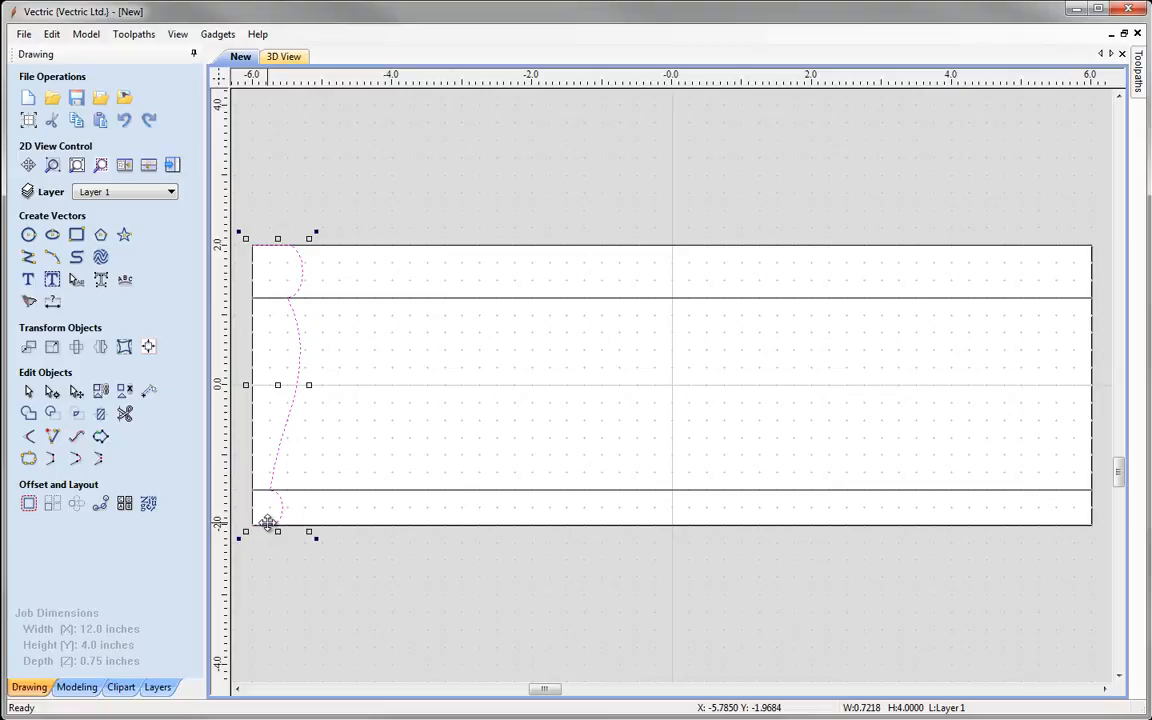
scroll(268, 522, "down", 1)
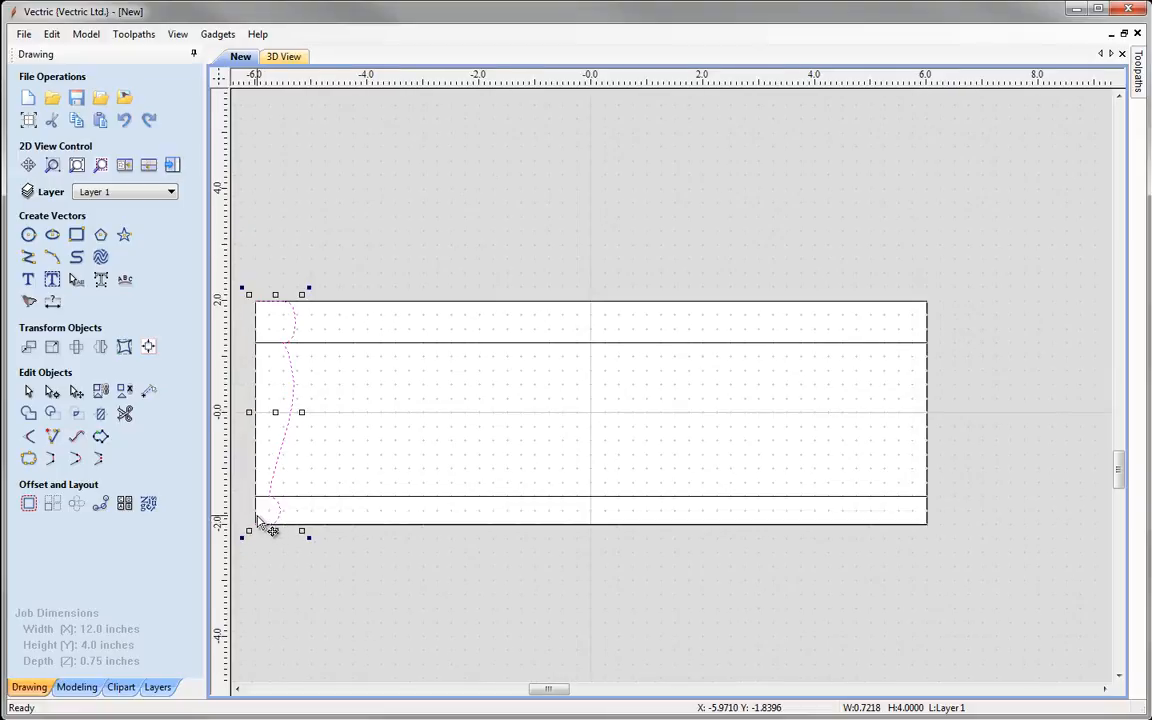
scroll(258, 520, "down", 1)
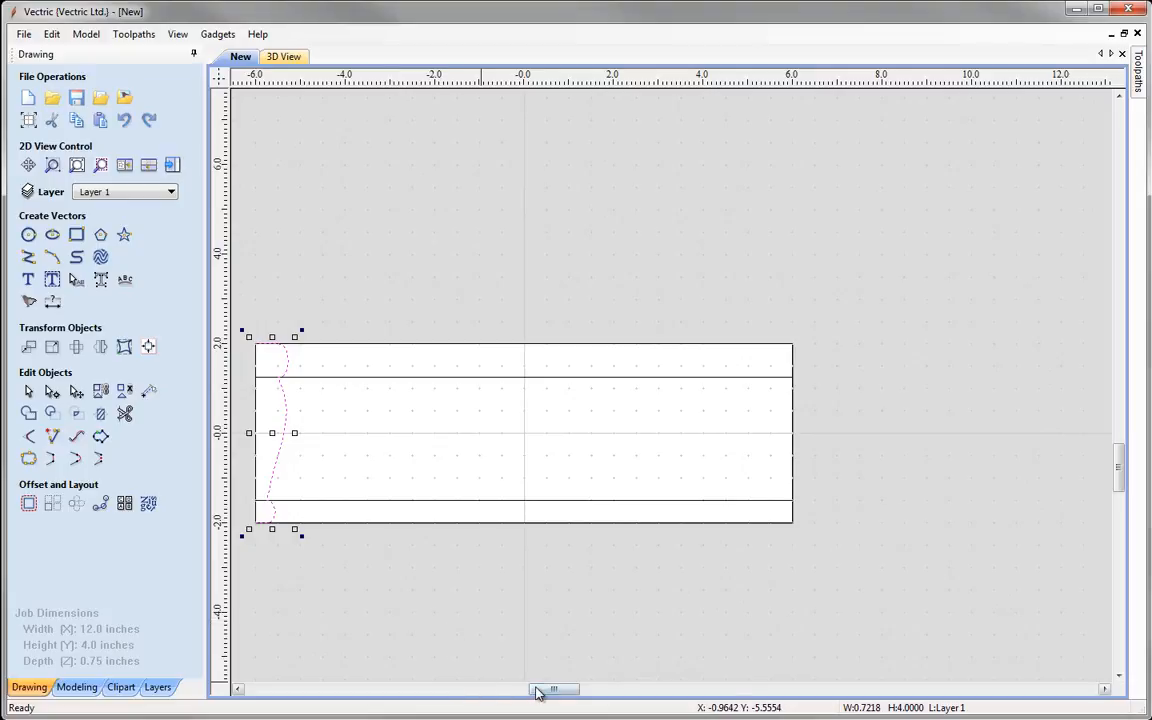
left_click_drag(536, 692, 527, 690)
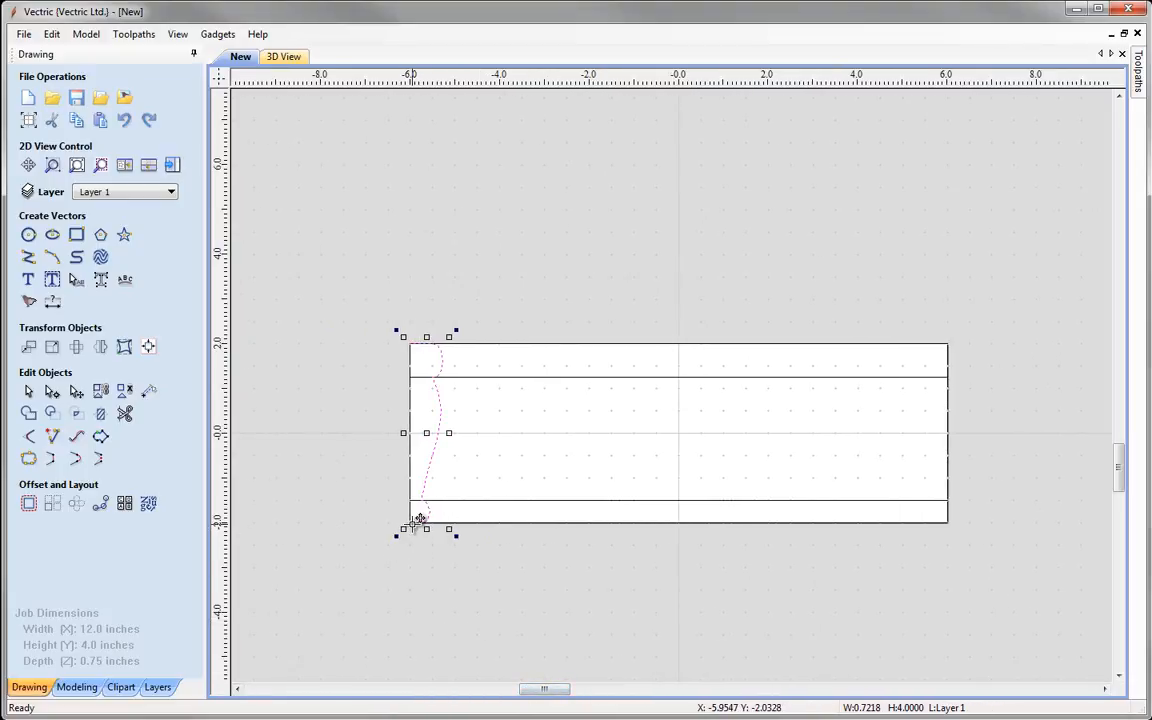
left_click_drag(419, 520, 368, 525)
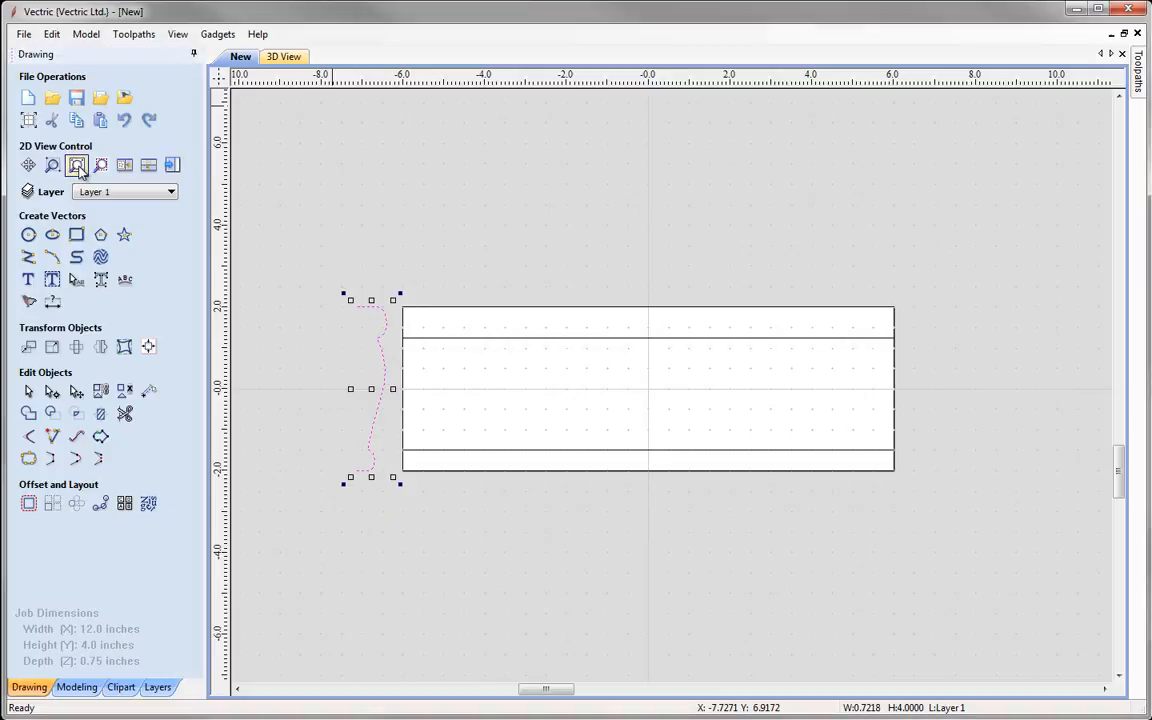
left_click(78, 166)
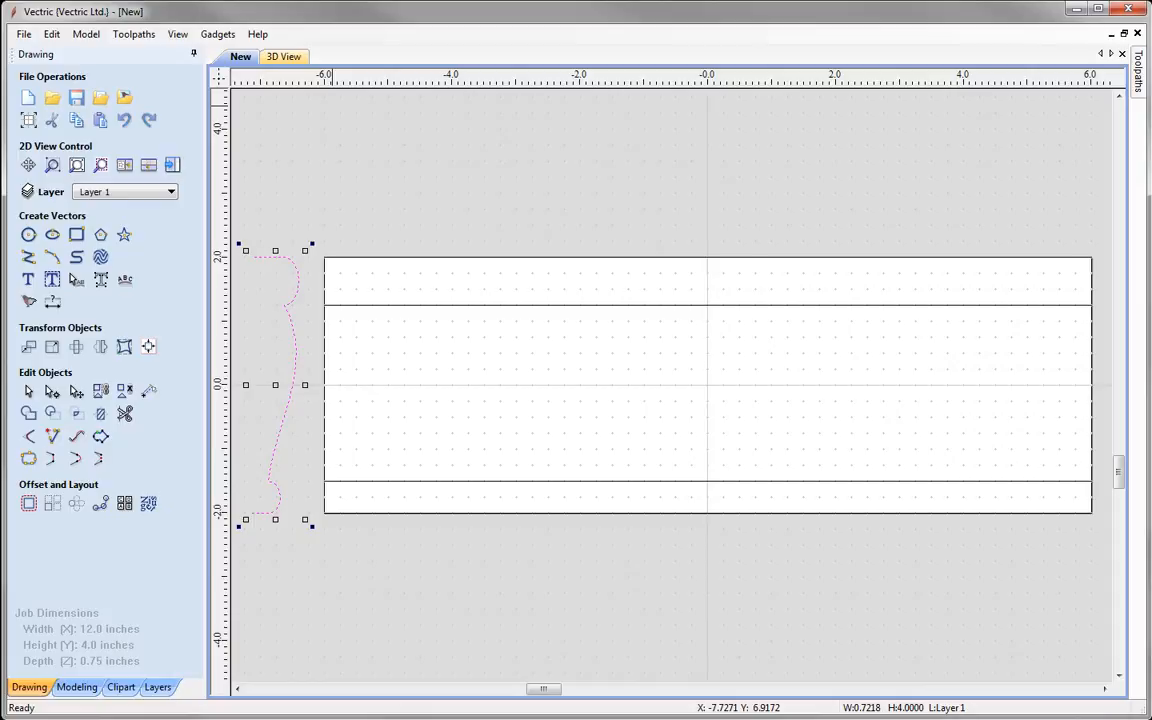
left_click(388, 355)
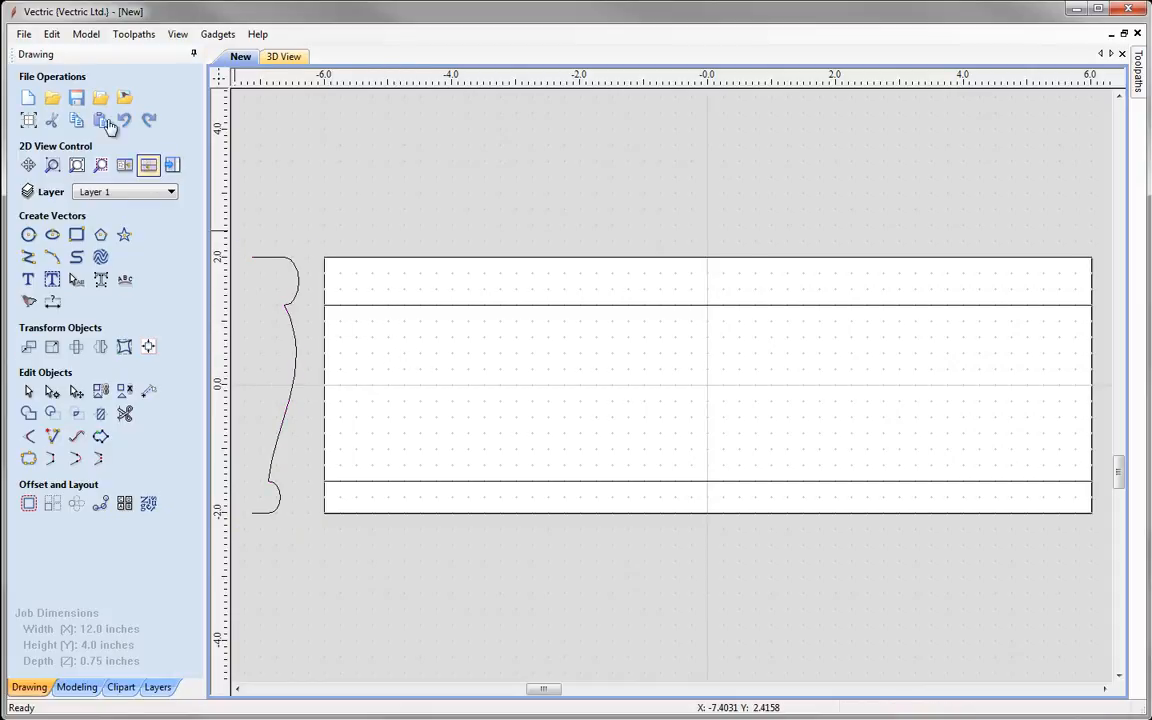
Step: Turn off Snap to Grid in the snap settings, leaving the other snapping options enabled
left_click(51, 34)
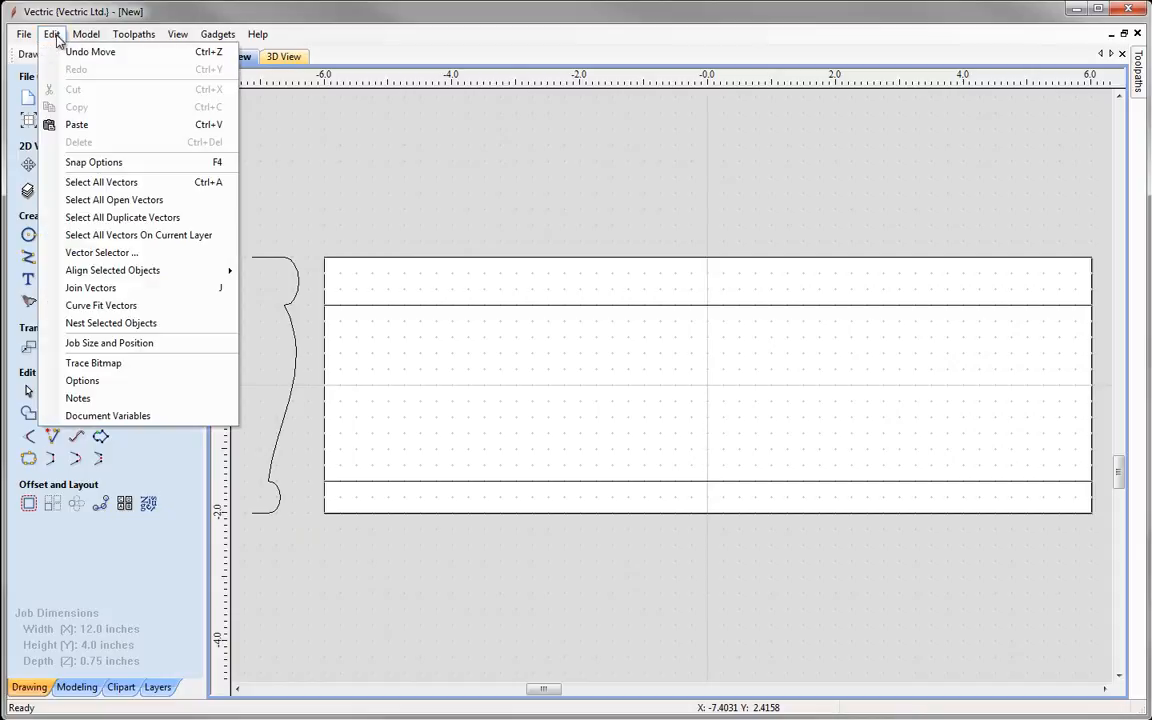
left_click(229, 163)
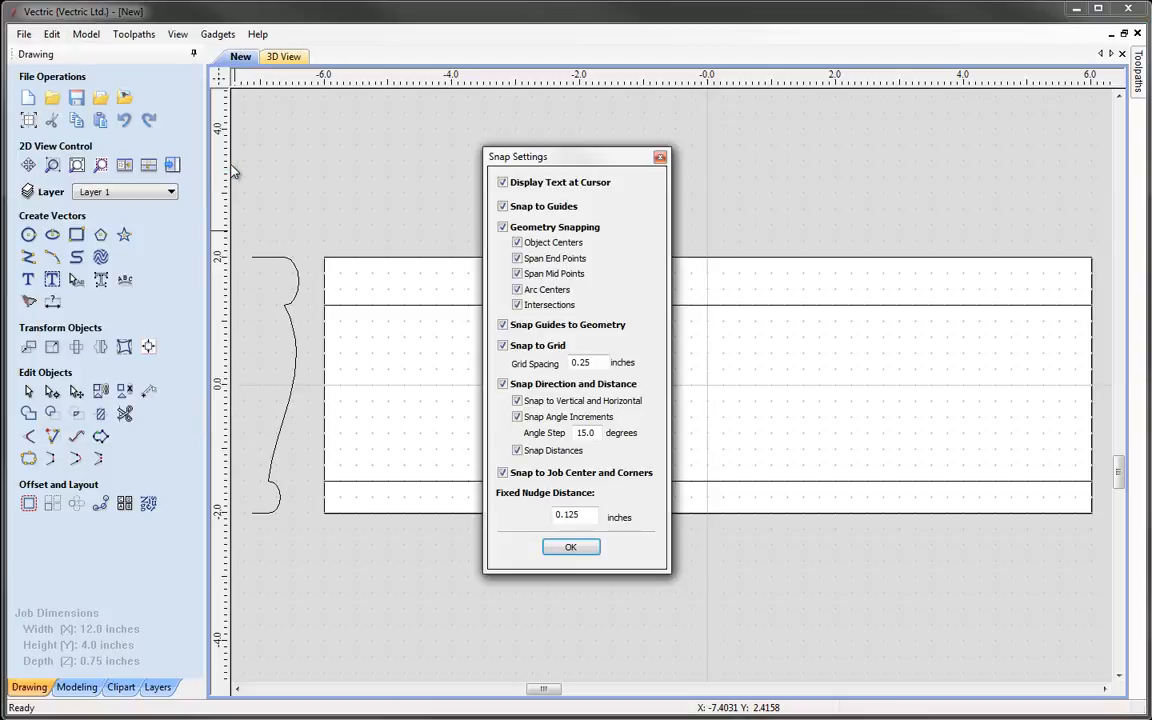
left_click(503, 346)
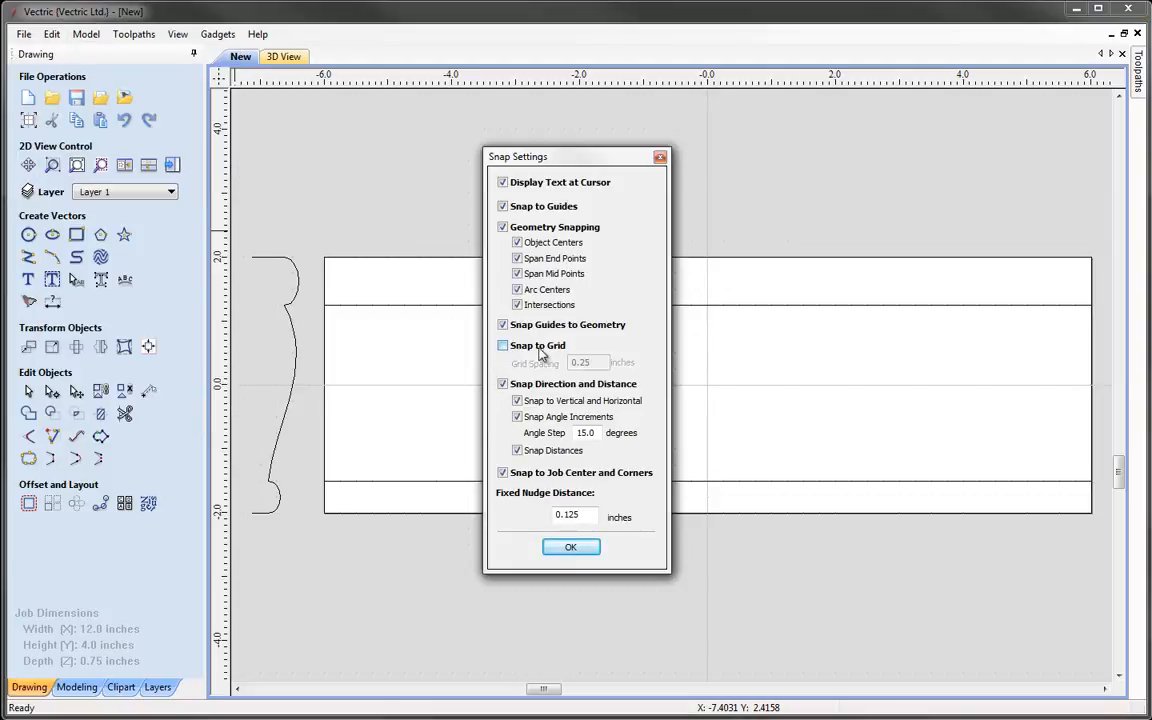
left_click(570, 548)
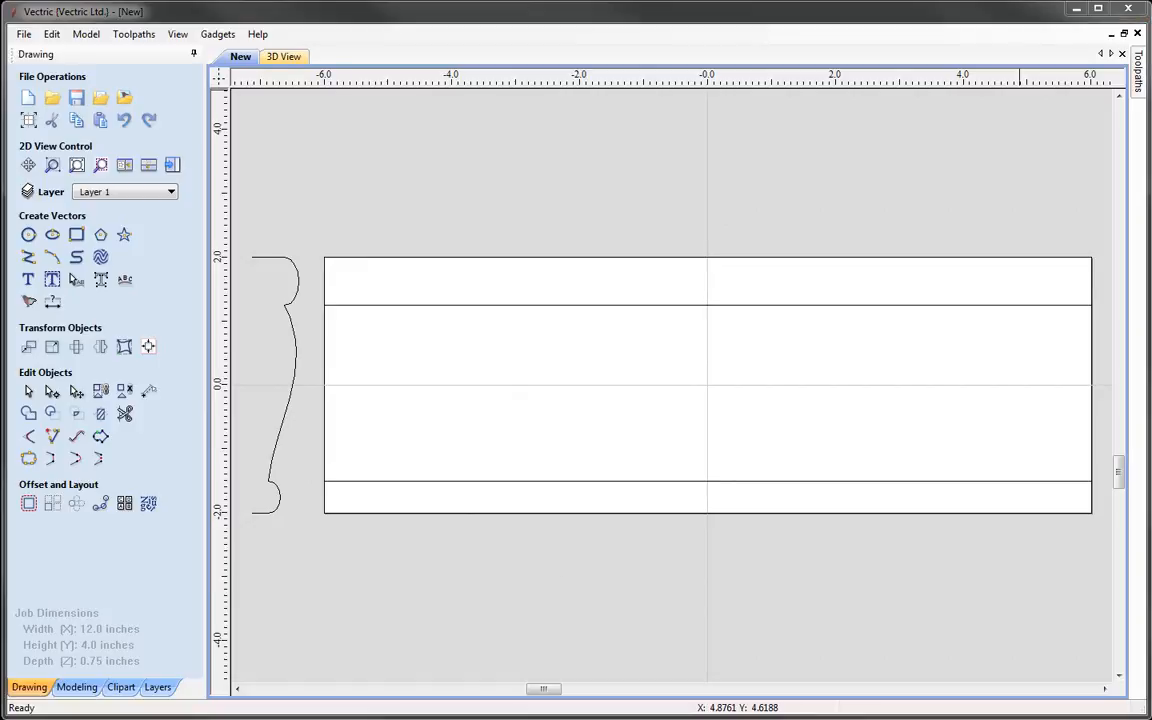
Step: Draw an open polyline from X 0, Y 0 through about (-3.7, 1.5), (-5.4, 0) and (-3.4, -1.05) to (-2.05, 0.1)
left_click(29, 258)
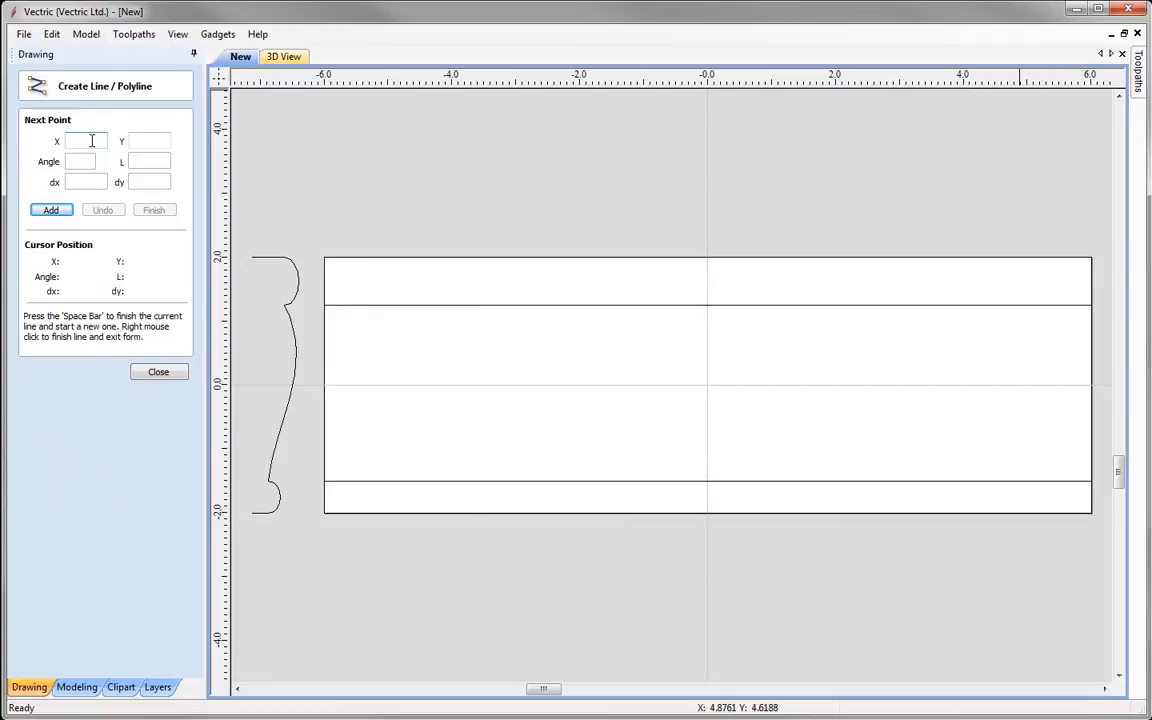
left_click(165, 141)
type("0")
left_click(51, 210)
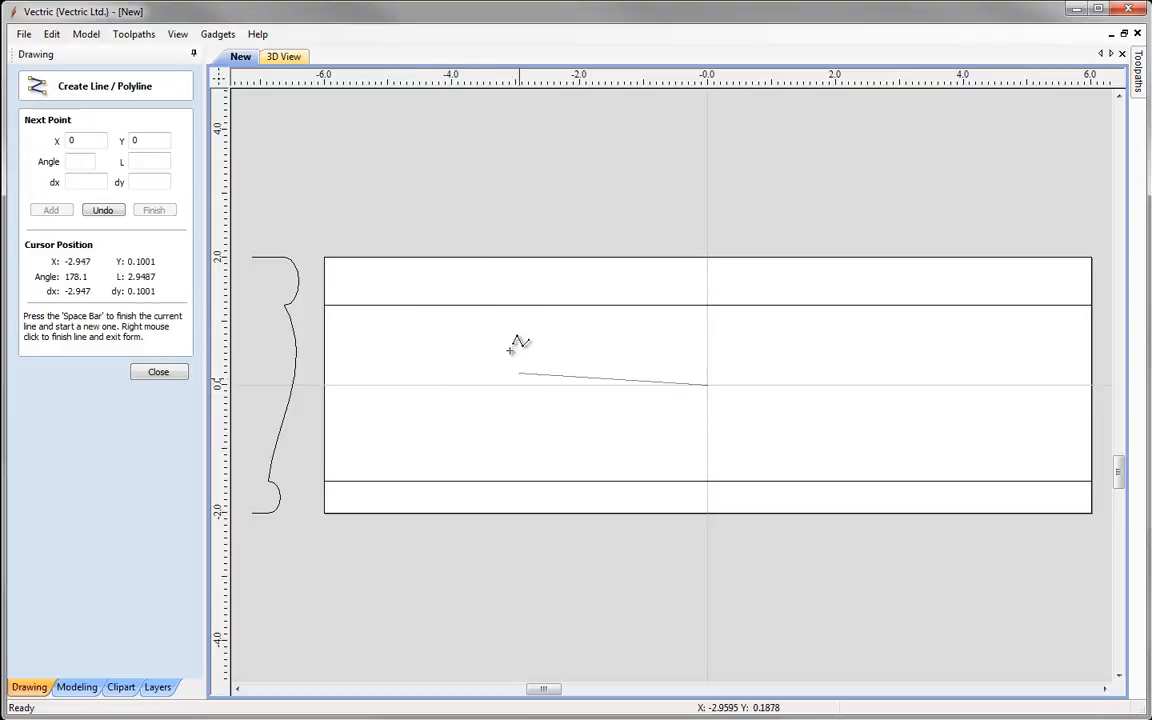
left_click(473, 290)
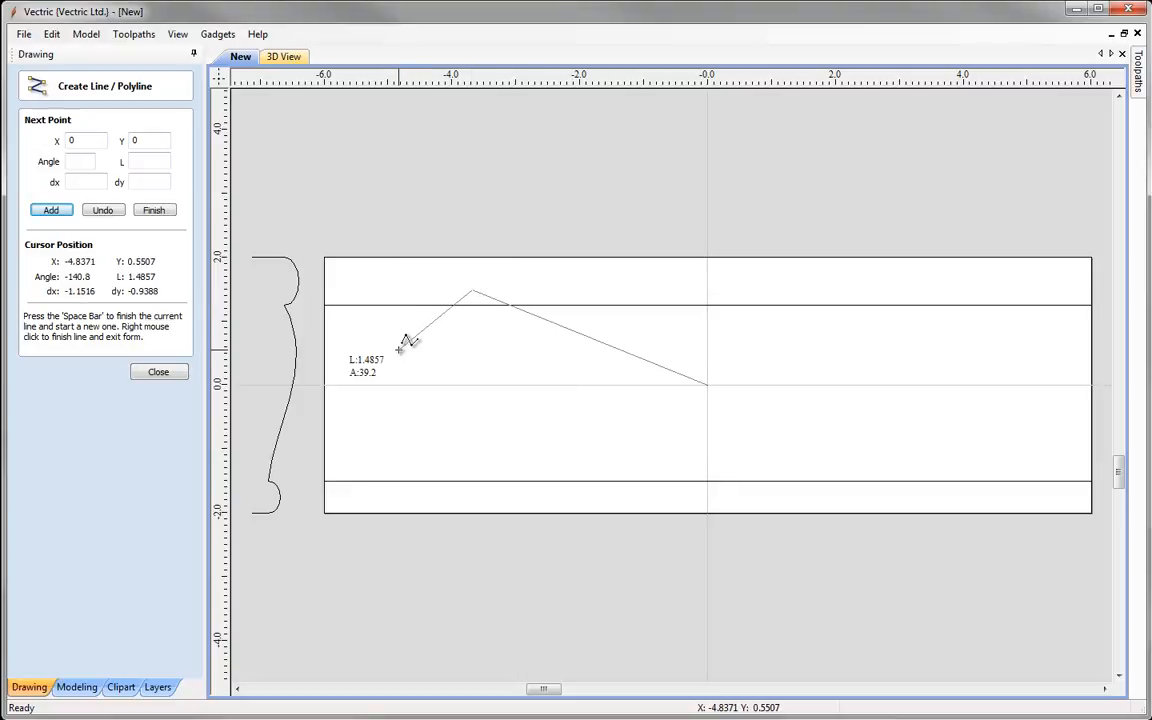
left_click(361, 384)
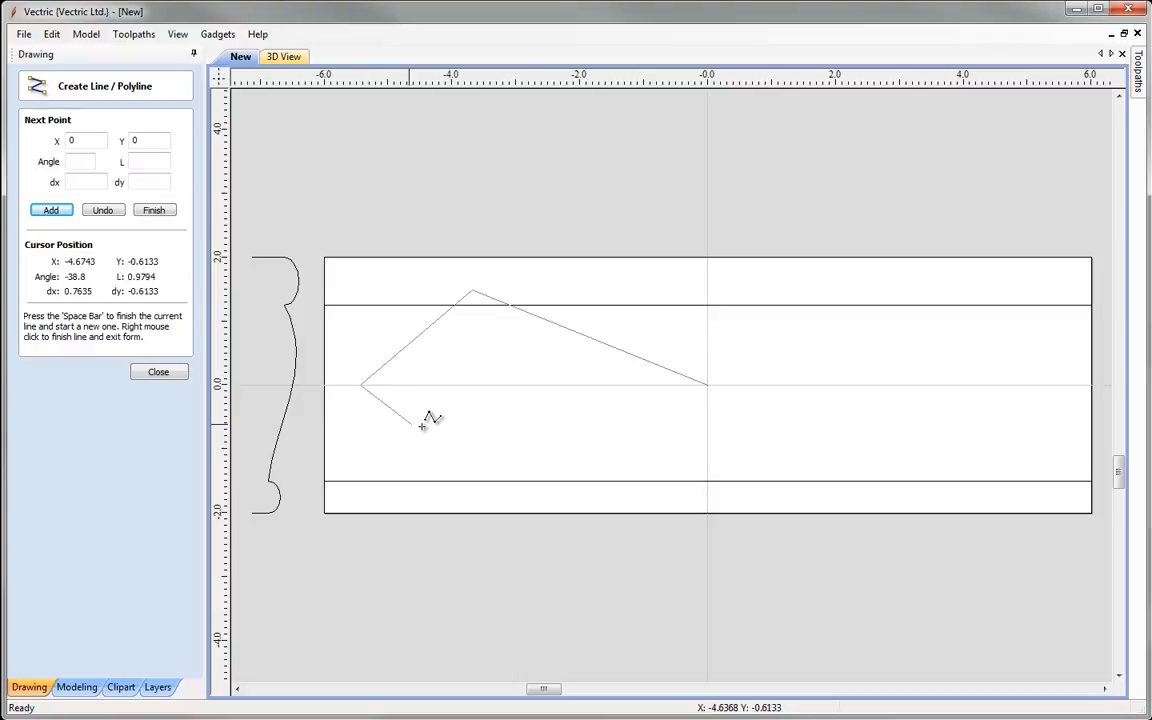
left_click(491, 449)
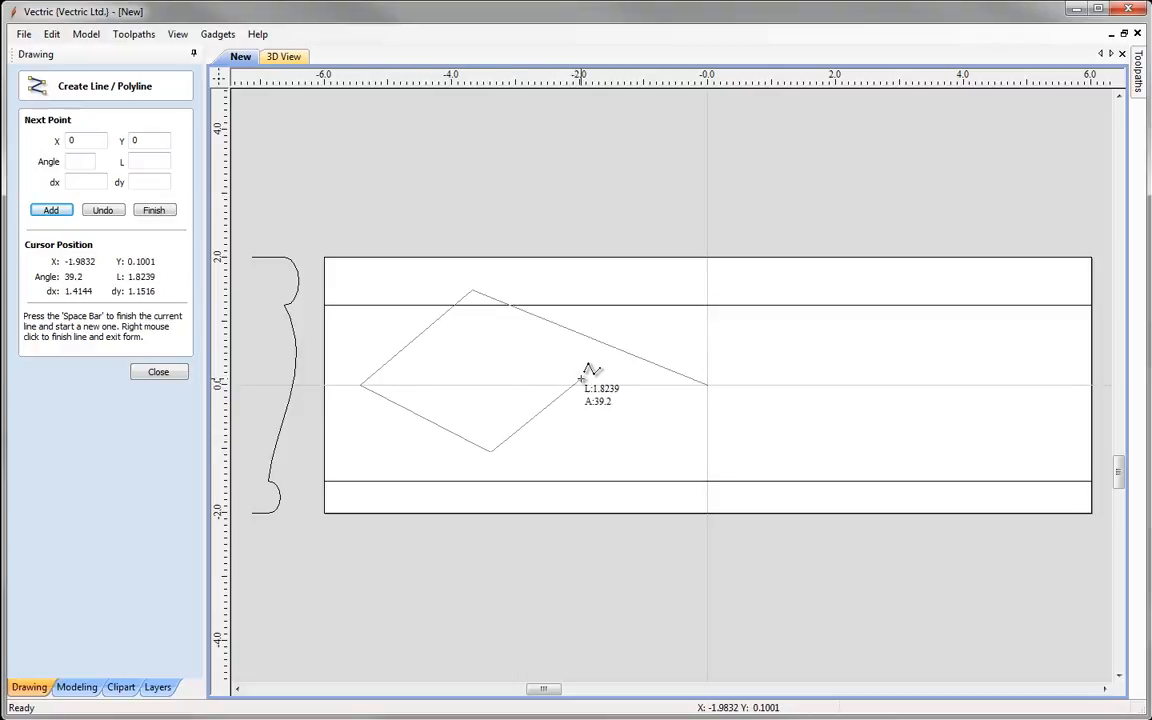
left_click(577, 378)
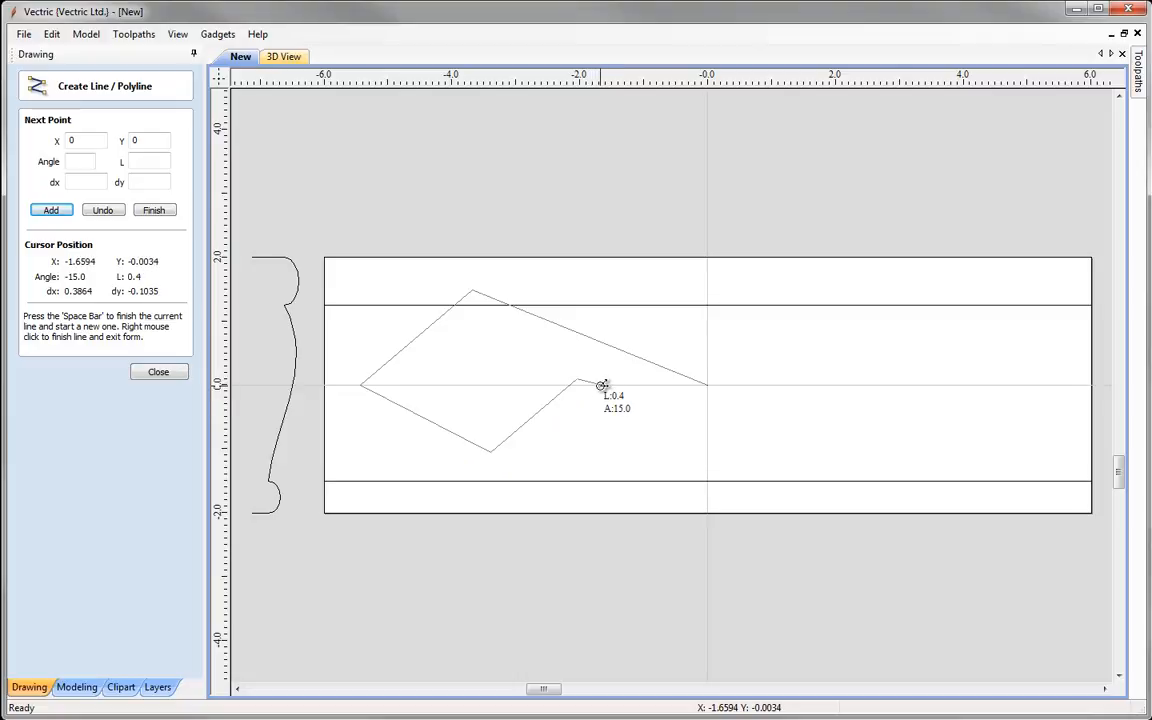
right_click(603, 390)
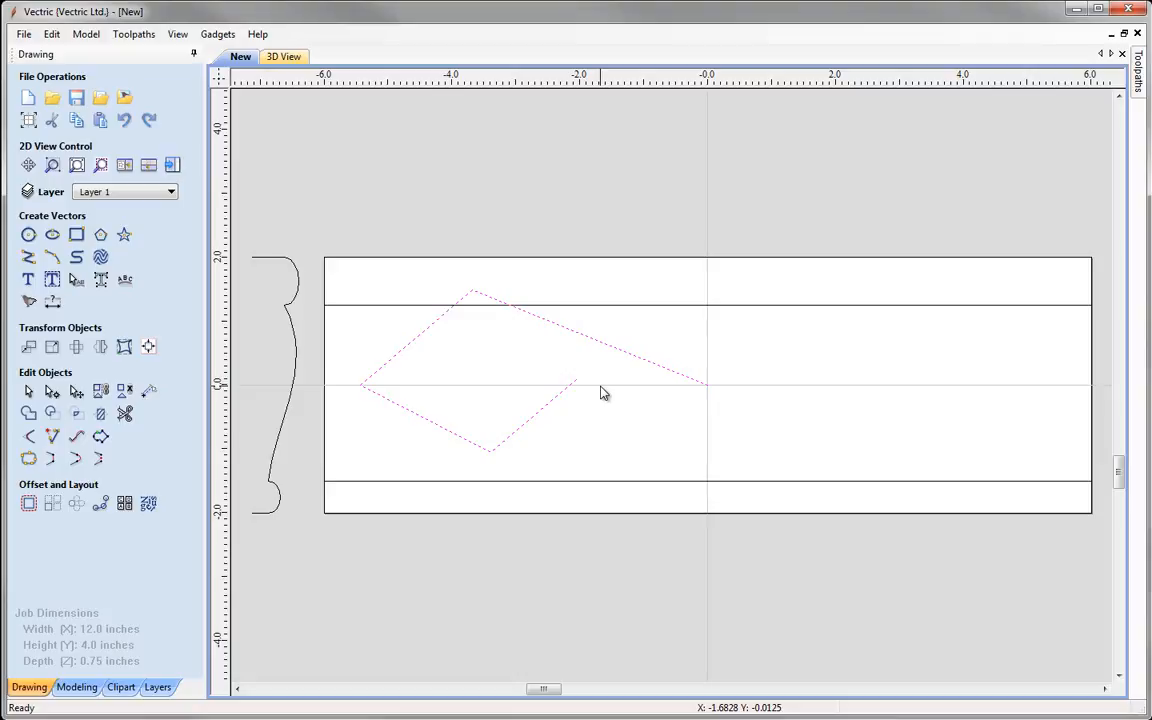
Step: Smooth the three inner nodes of the new polyline together in node editing so it becomes a flowing curve
left_click(51, 393)
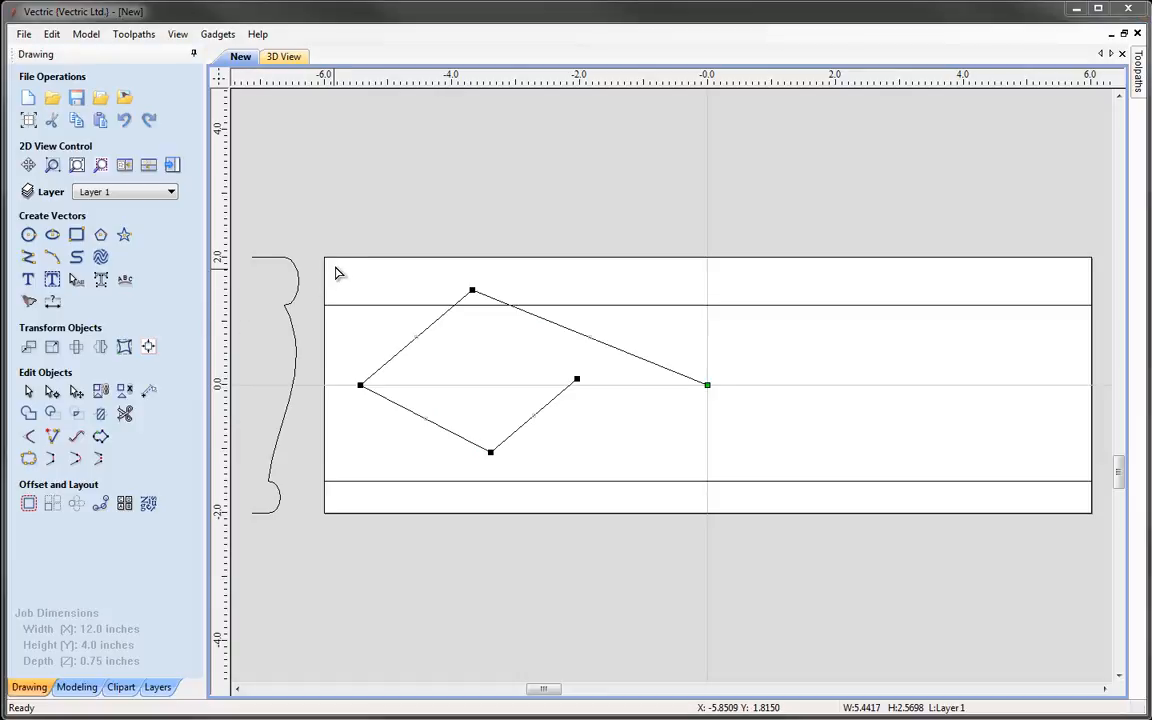
left_click_drag(446, 394, 513, 470)
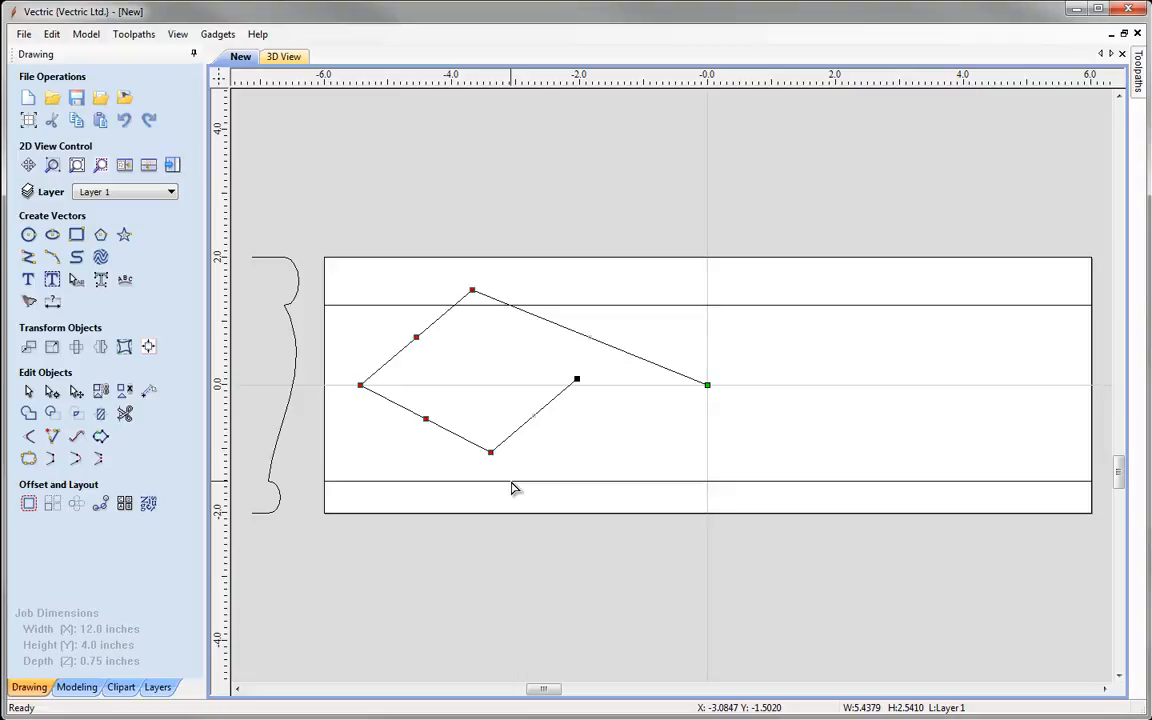
key("s")
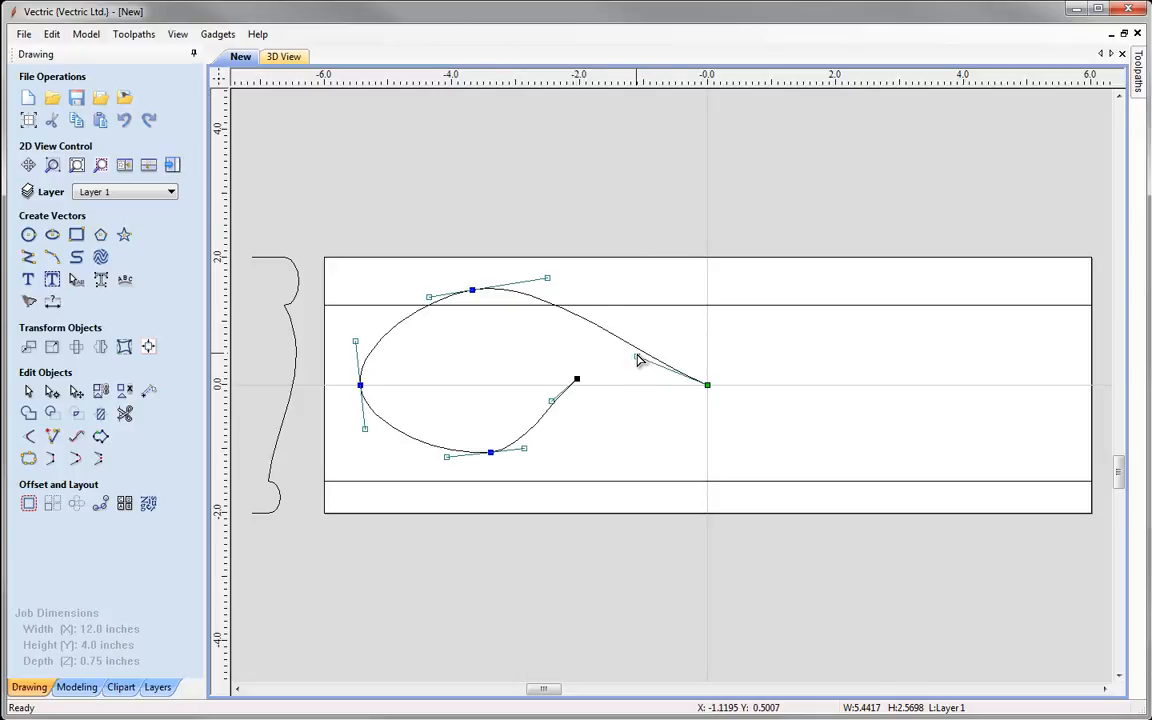
Step: Steepen the curve's handle at the job center and align the smooth nodes' handles, horizontal at the upper and lower nodes, vertical at the outermost node
left_click_drag(635, 354, 655, 329)
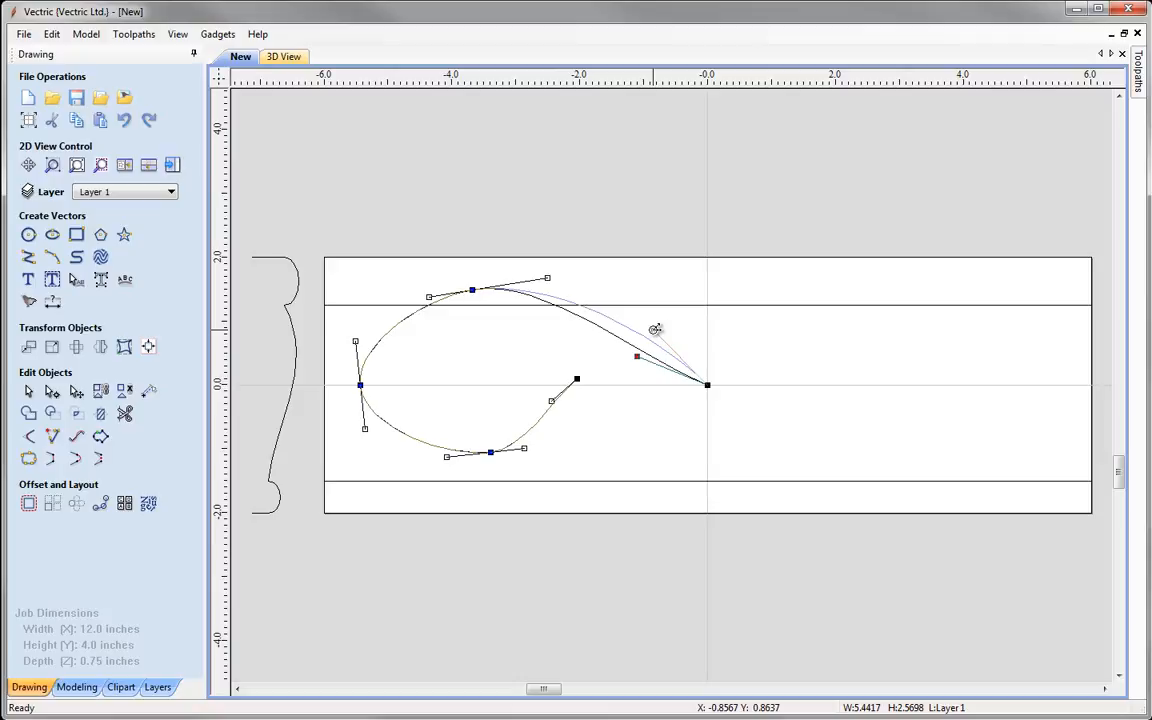
left_click_drag(655, 329, 653, 330)
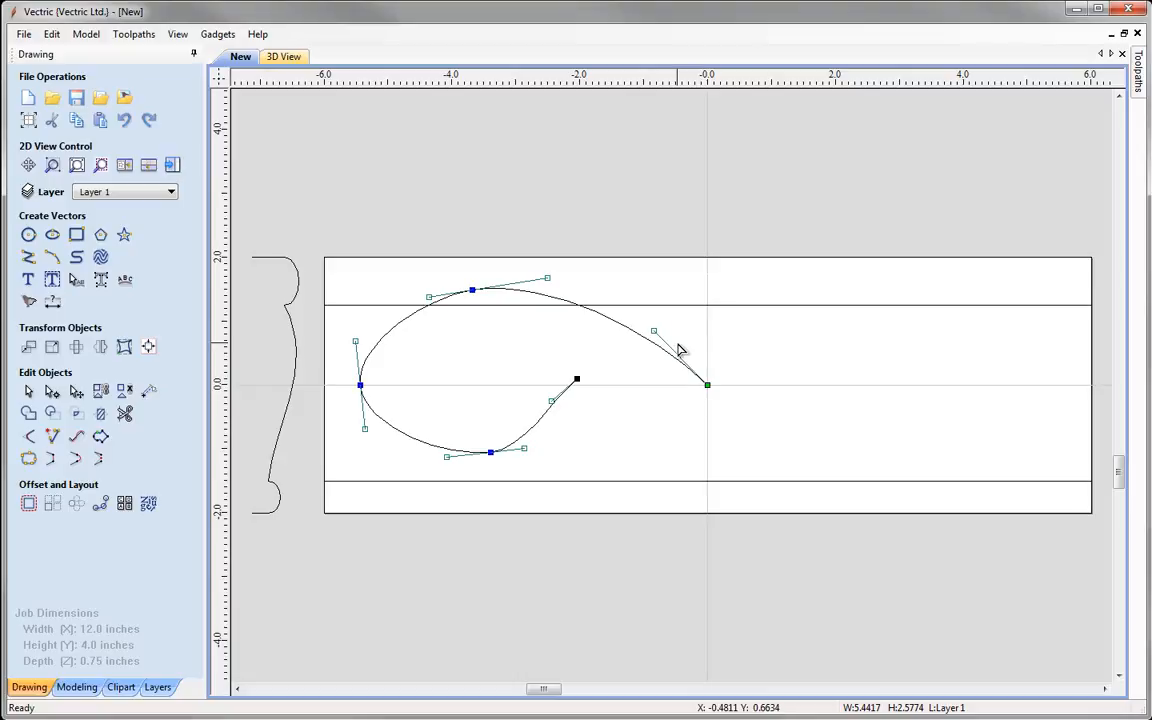
left_click_drag(548, 279, 542, 290)
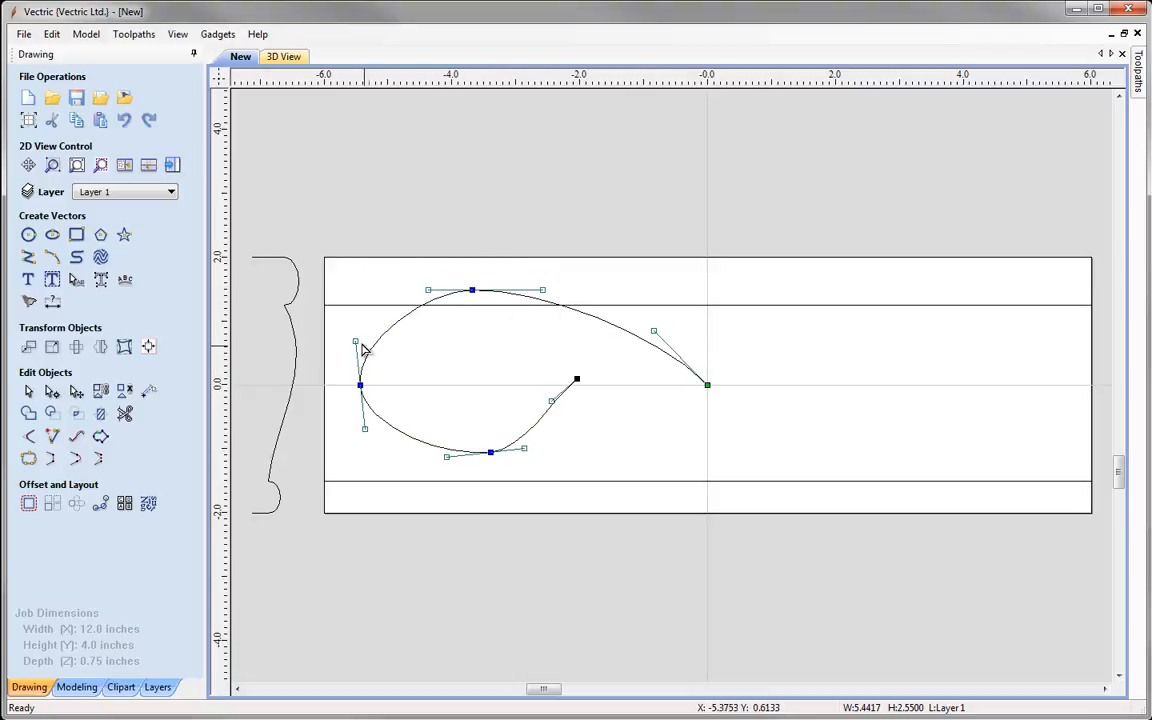
left_click_drag(355, 342, 360, 341)
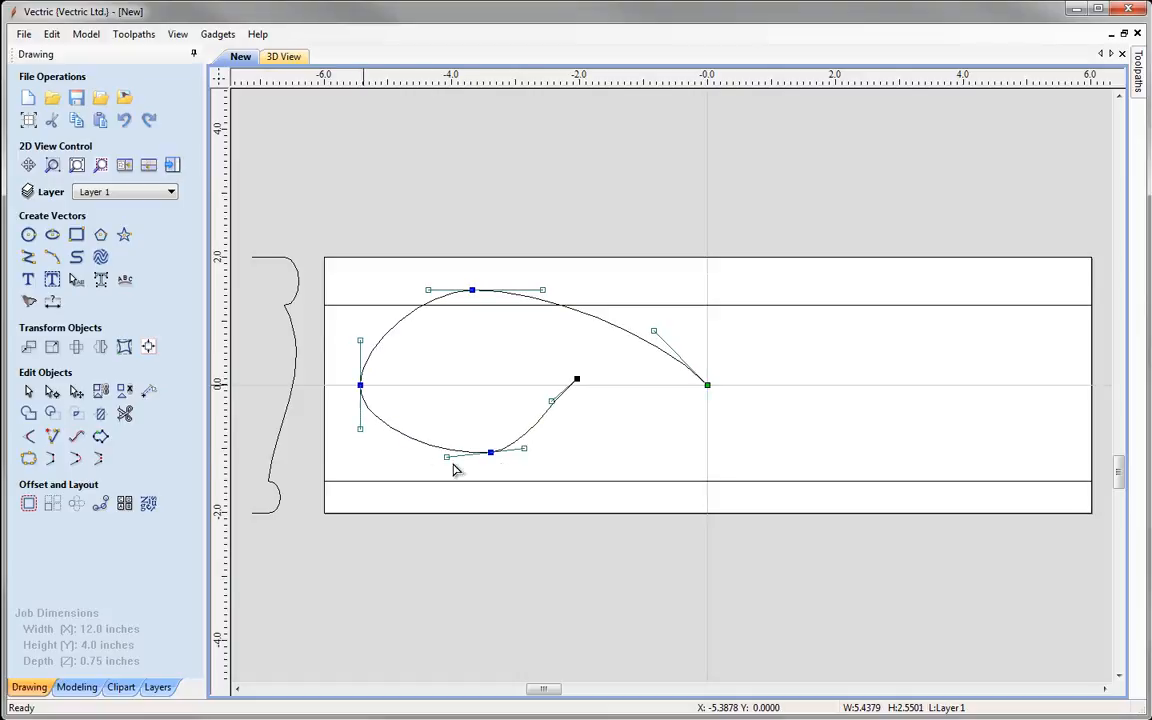
left_click_drag(449, 456, 446, 452)
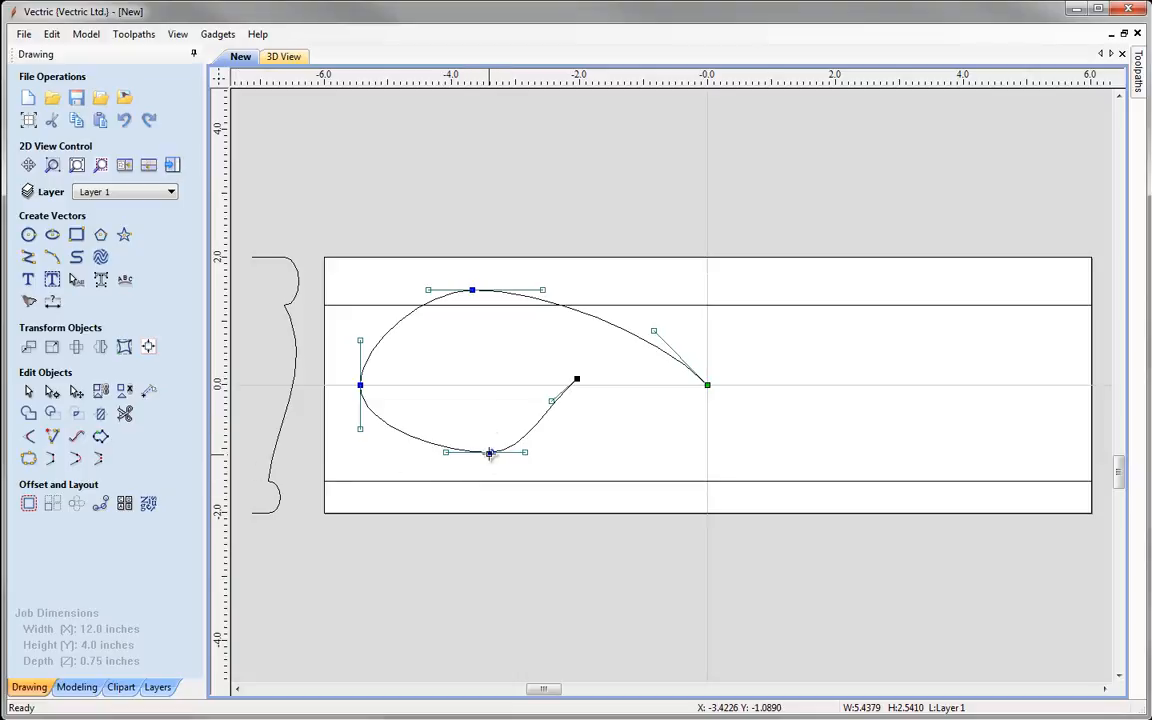
Step: Move the curve's lowest node to about X -3.9, Y -1.2 and lengthen the inward handles of the upper, lower and inner end nodes
left_click_drag(489, 453, 470, 455)
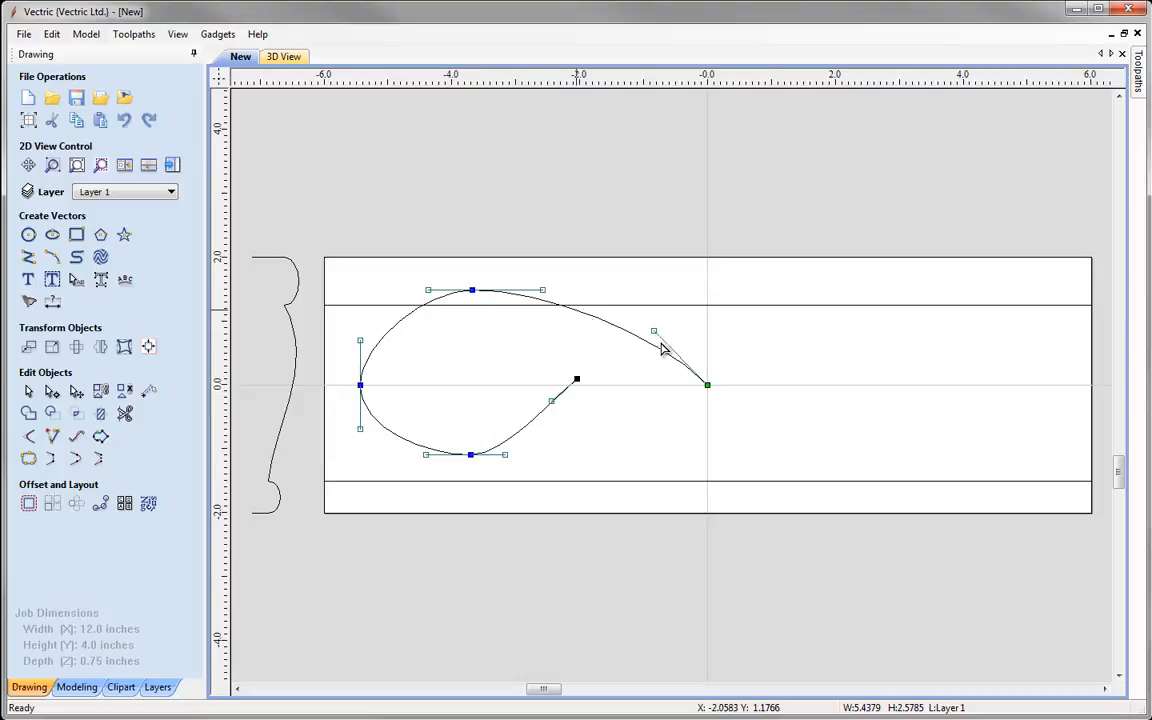
left_click_drag(543, 290, 555, 290)
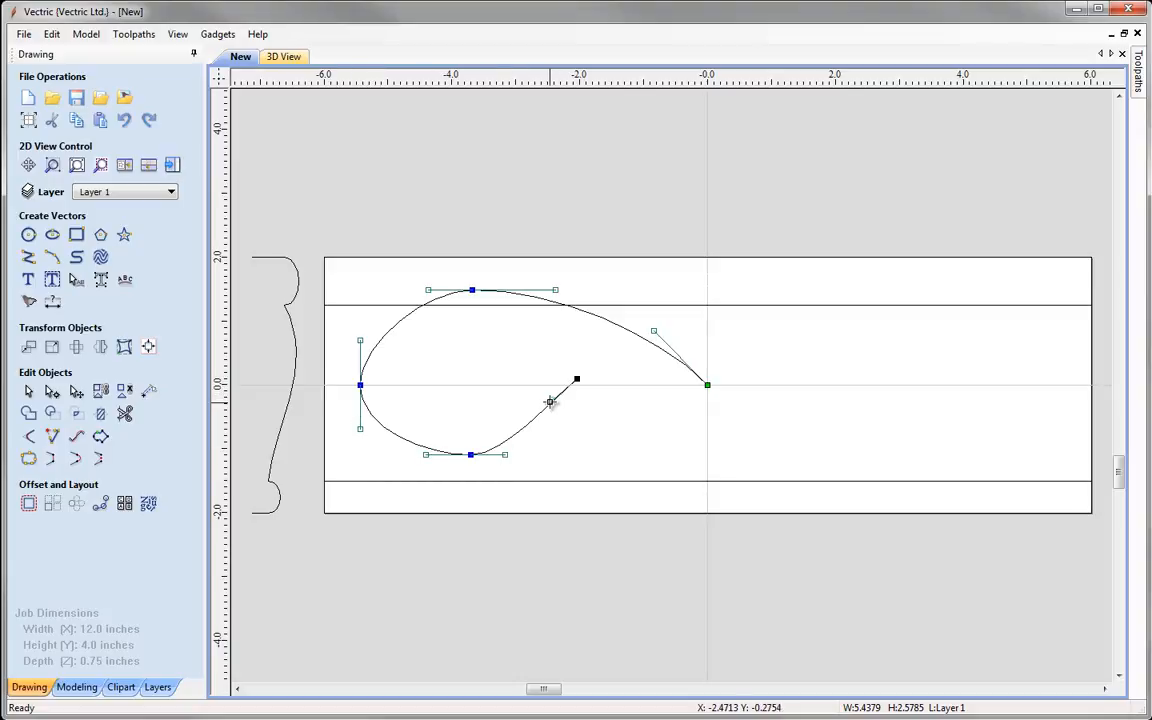
left_click_drag(551, 401, 515, 395)
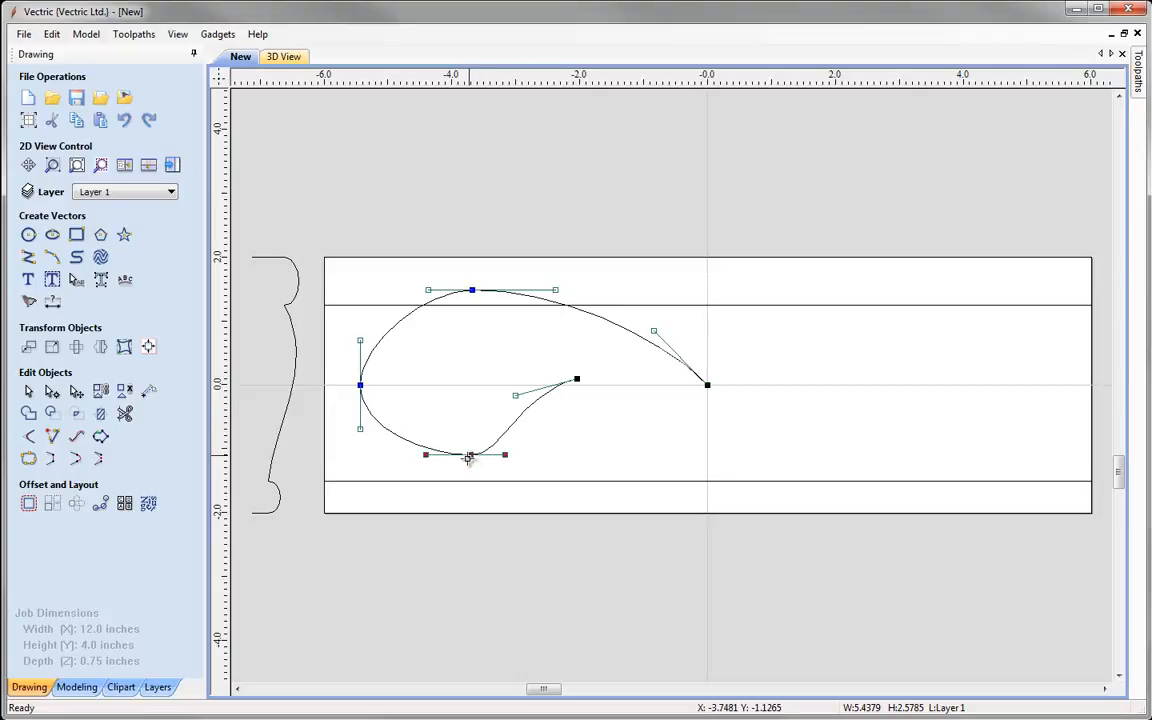
left_click_drag(468, 457, 507, 463)
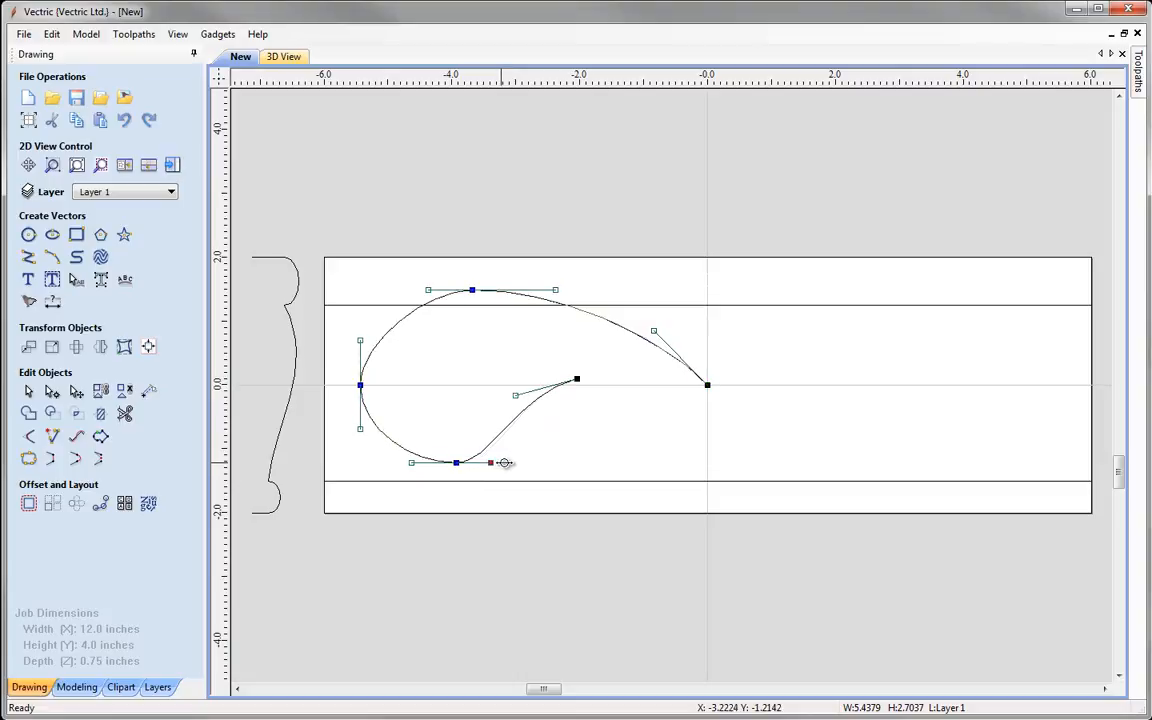
left_click_drag(516, 398, 514, 401)
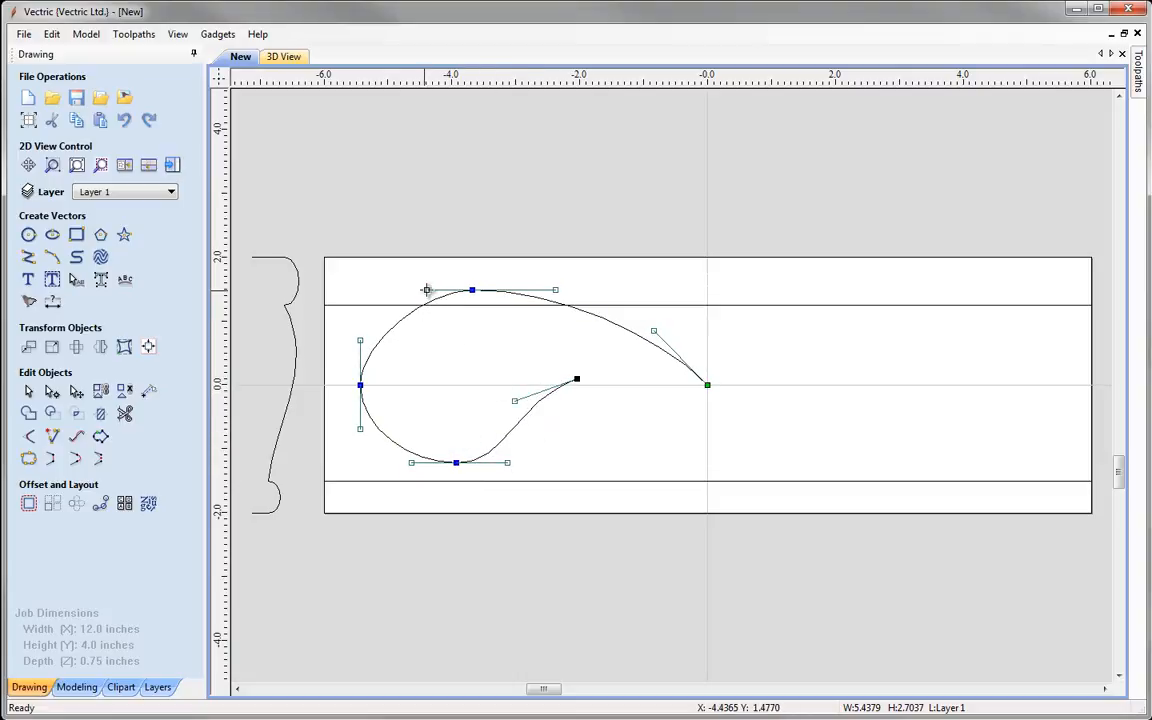
Step: Lengthen the uppermost node's outward handle, move the curve's inner end to about X -1.8, Y 0.3, and finish node editing
left_click_drag(427, 290, 414, 290)
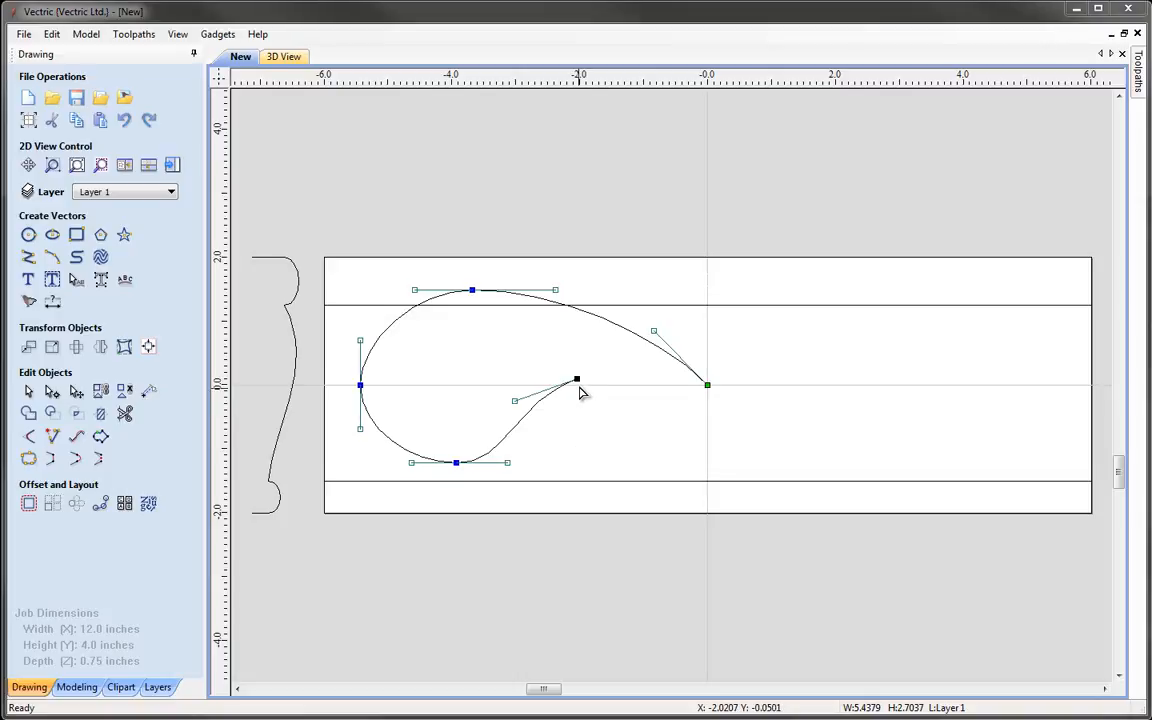
left_click_drag(579, 383, 590, 368)
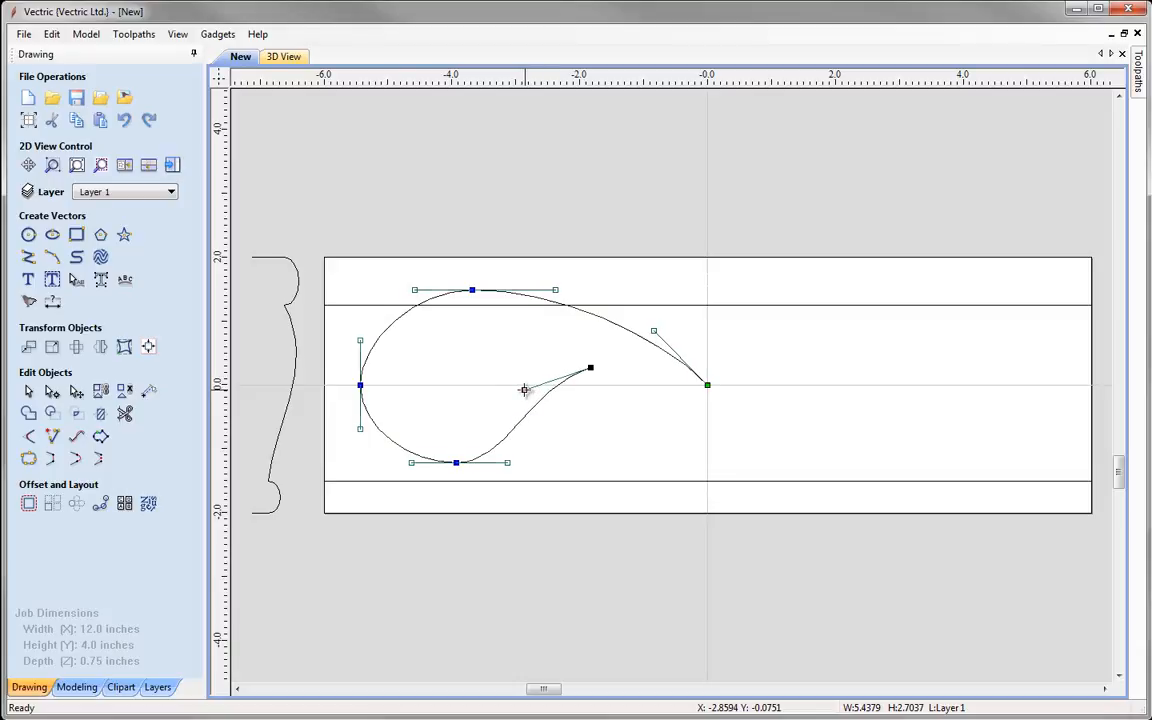
left_click(582, 411)
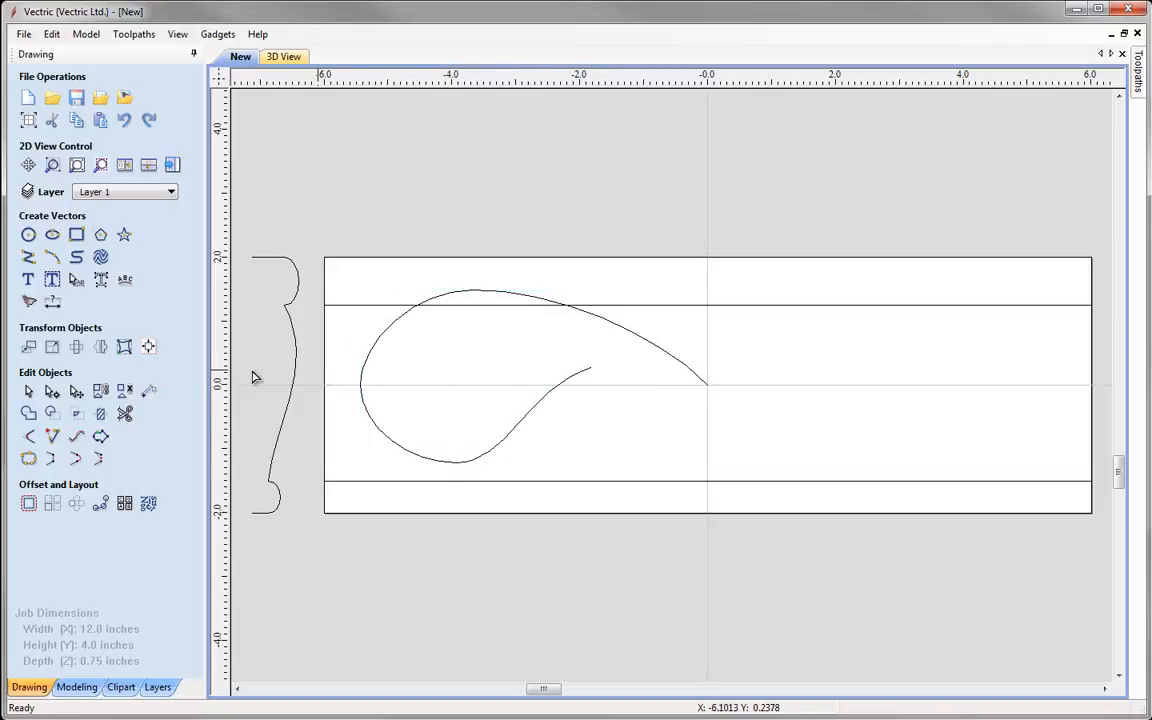
left_click(27, 392)
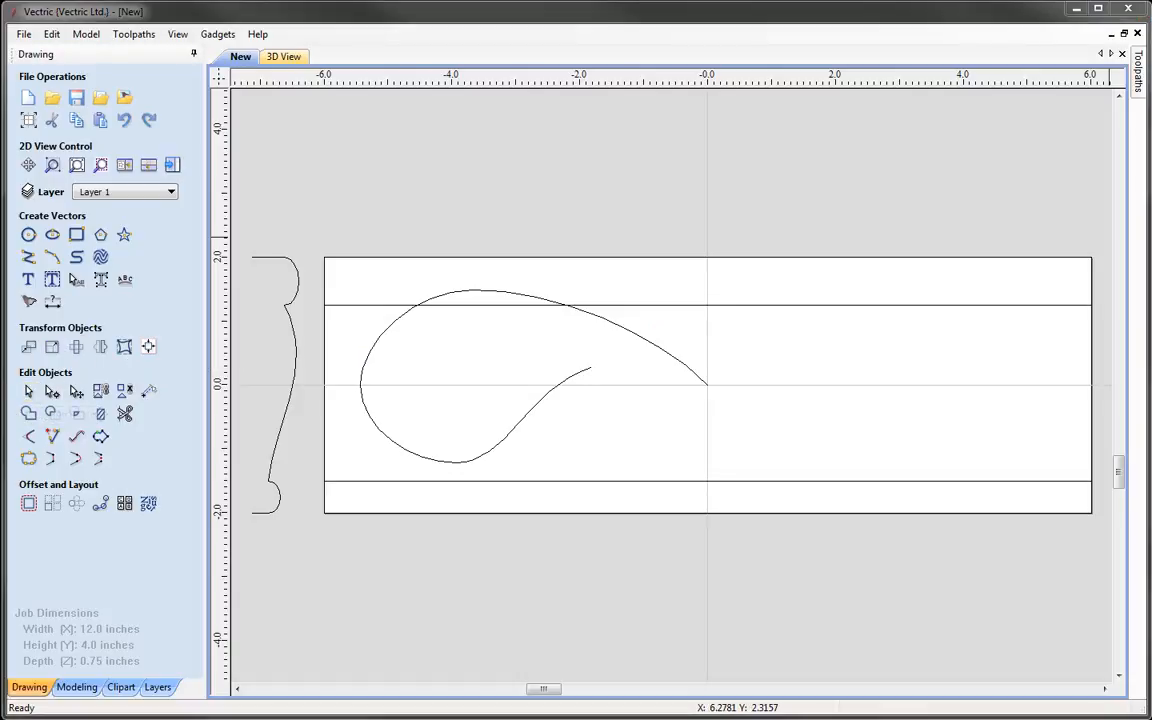
Step: Draw a closed polyline from the curve's inner end through about (-4.4, 0.6), (-4.7, -0.6), the curve's lowest node, (-3.4, -1.8) and (-2.2, -1.6)
left_click(28, 258)
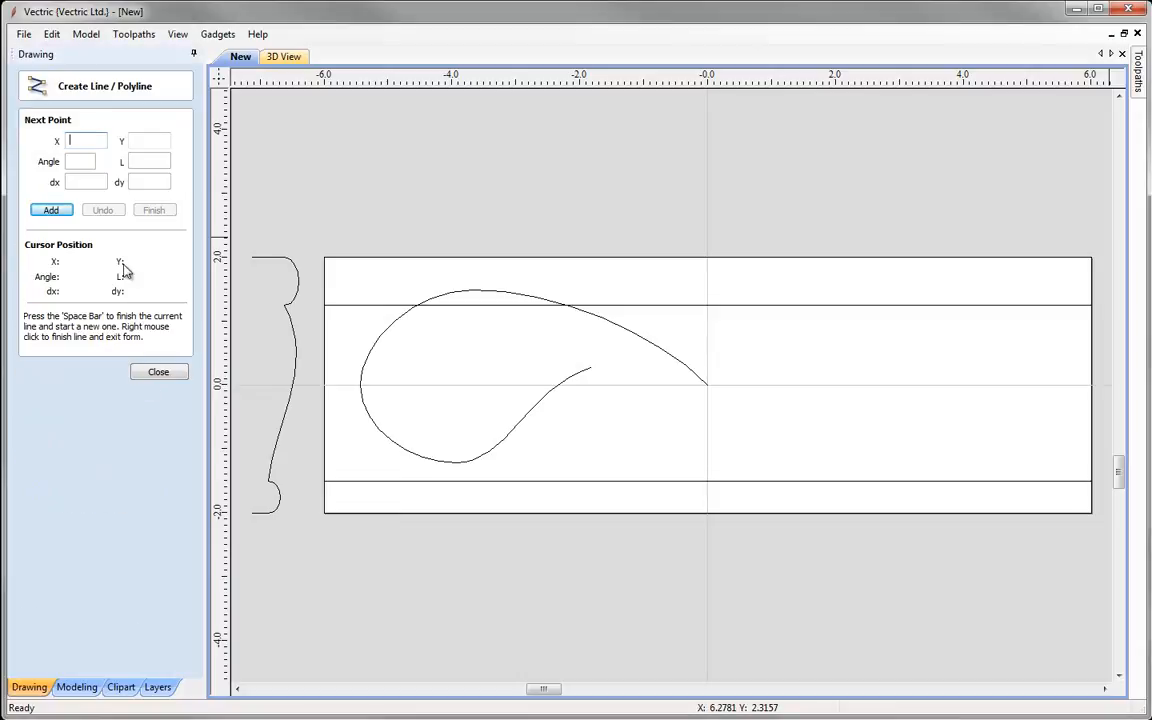
left_click(590, 366)
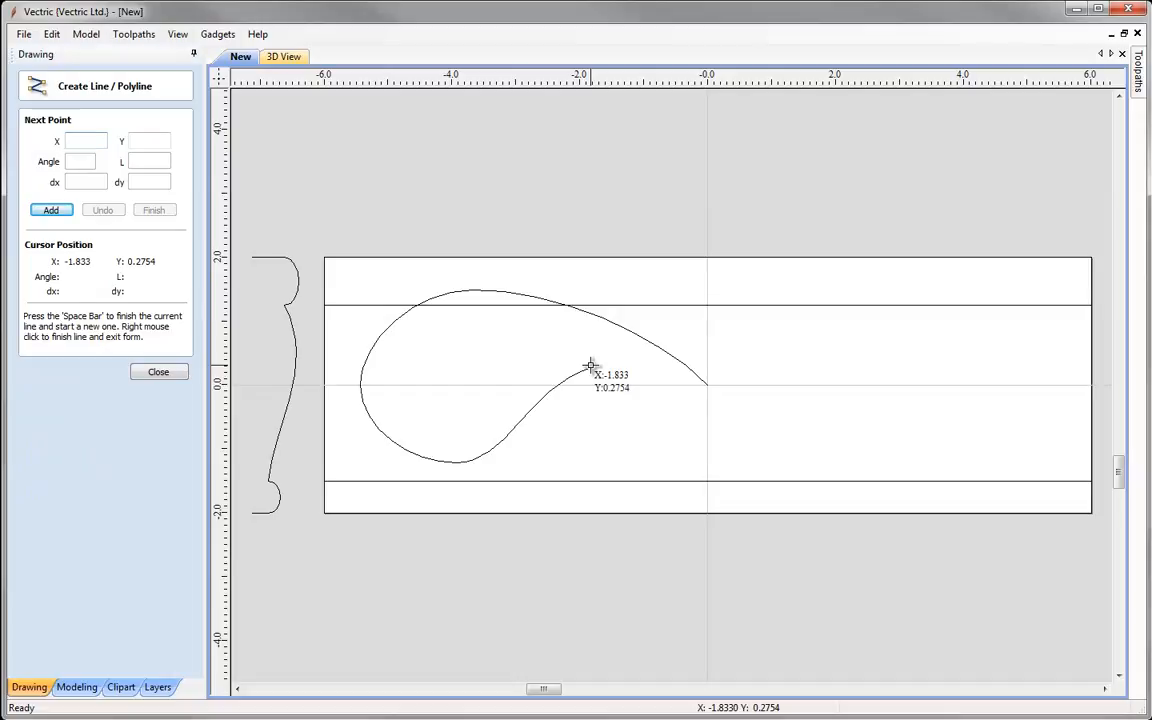
left_click(426, 347)
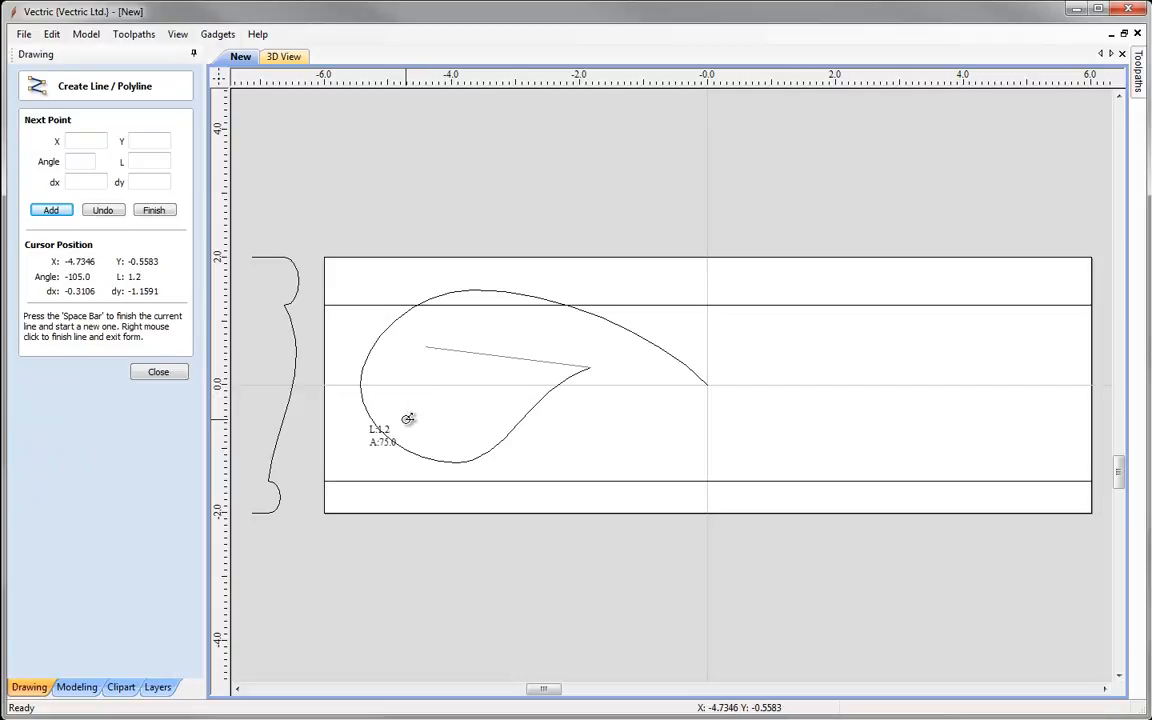
left_click(407, 419)
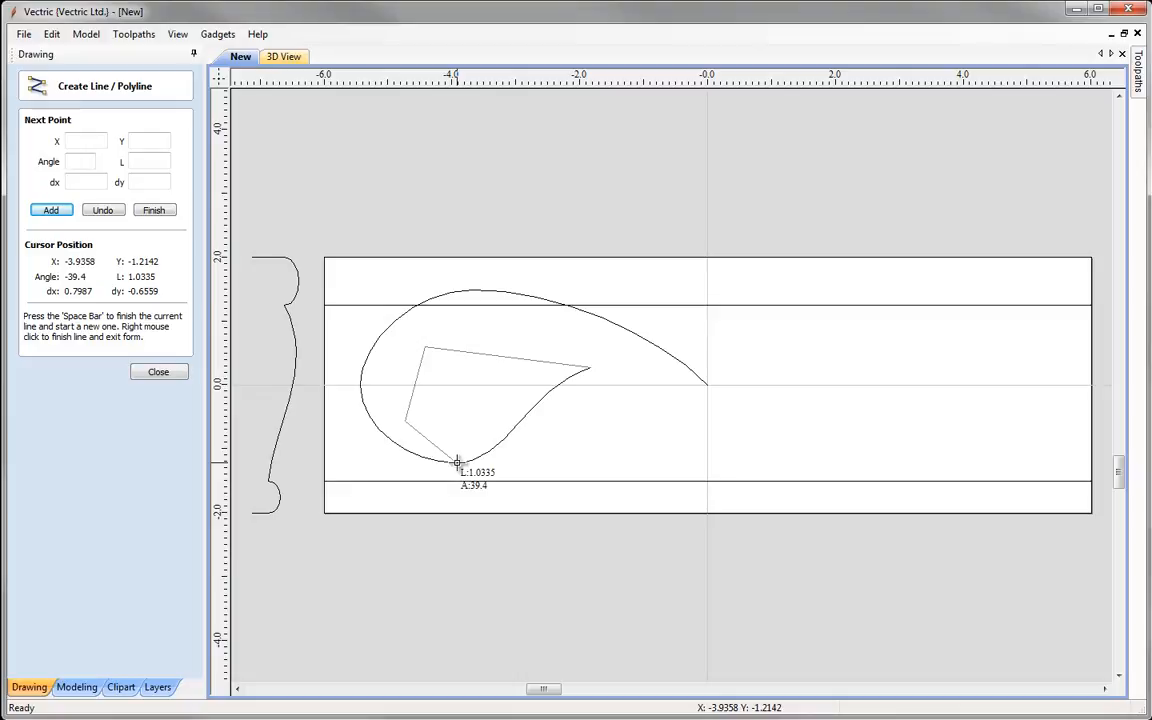
left_click(491, 500)
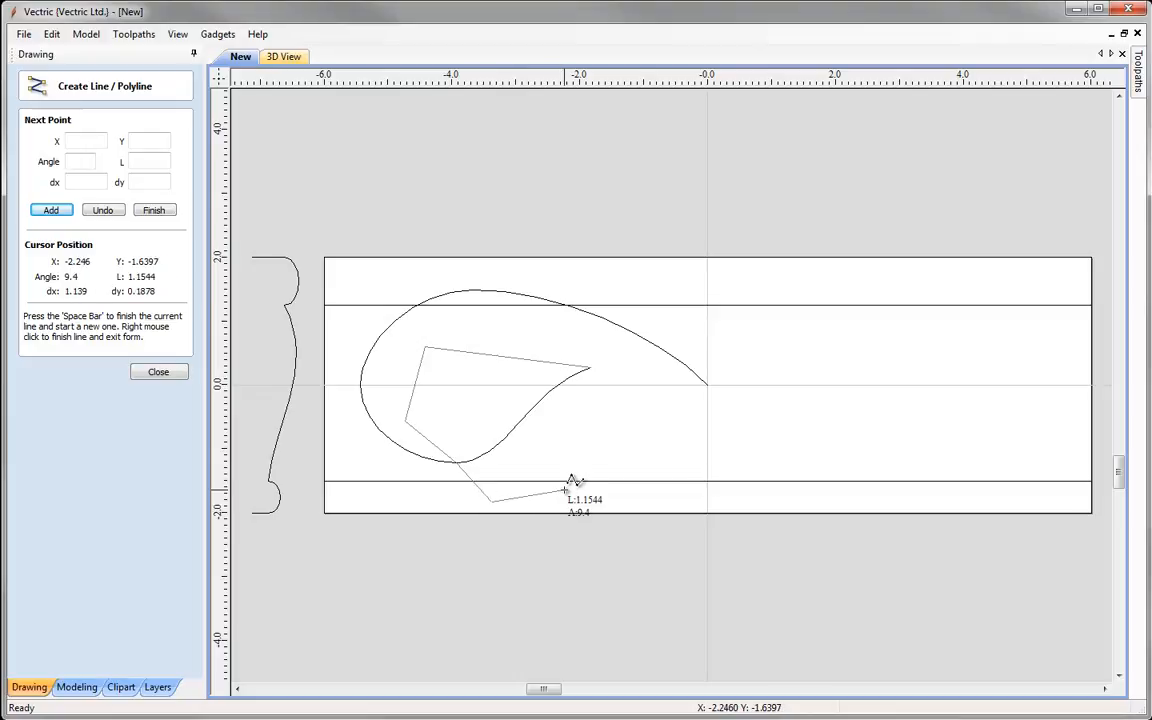
left_click(565, 487)
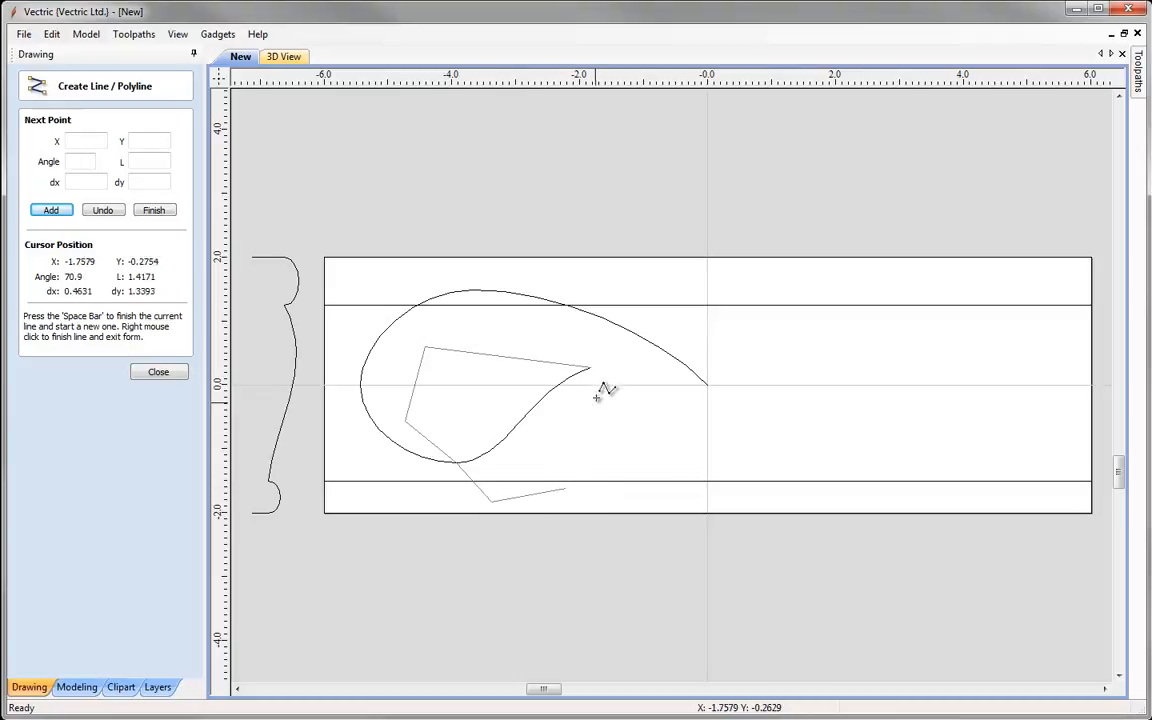
left_click(590, 368)
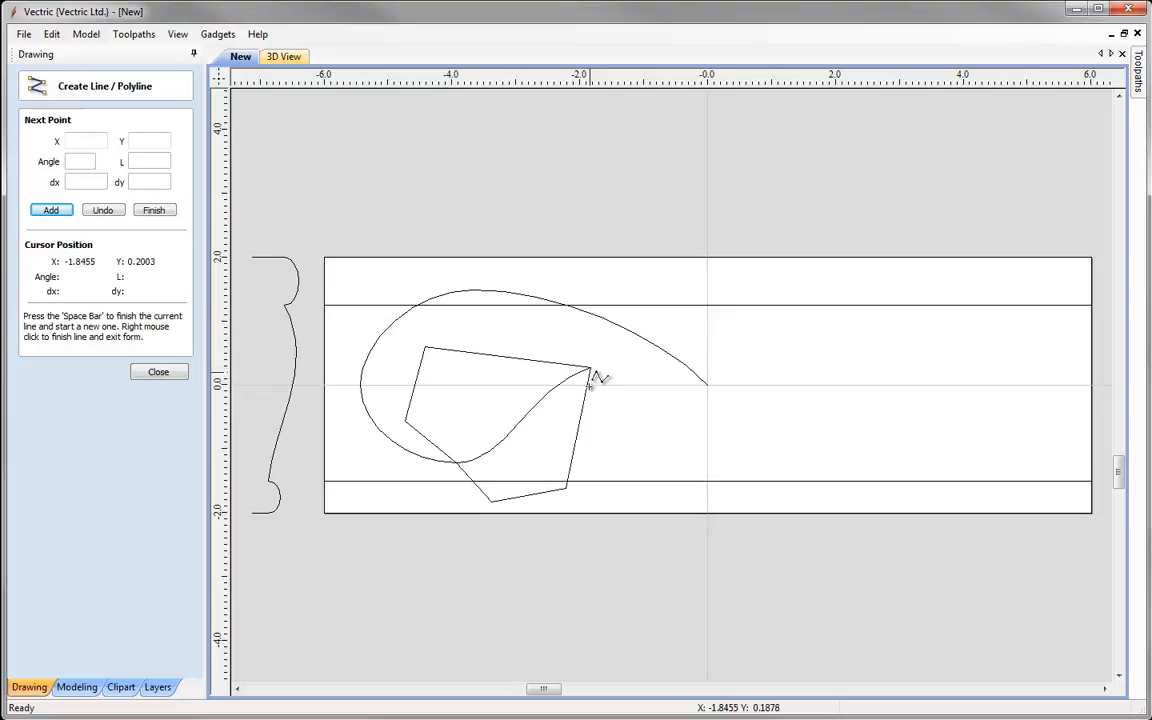
Step: Open the closed polyline for node editing and convert its straight spans to Bezier curves, smoothing all nodes except the inner tip and the shared lowest node
left_click(160, 373)
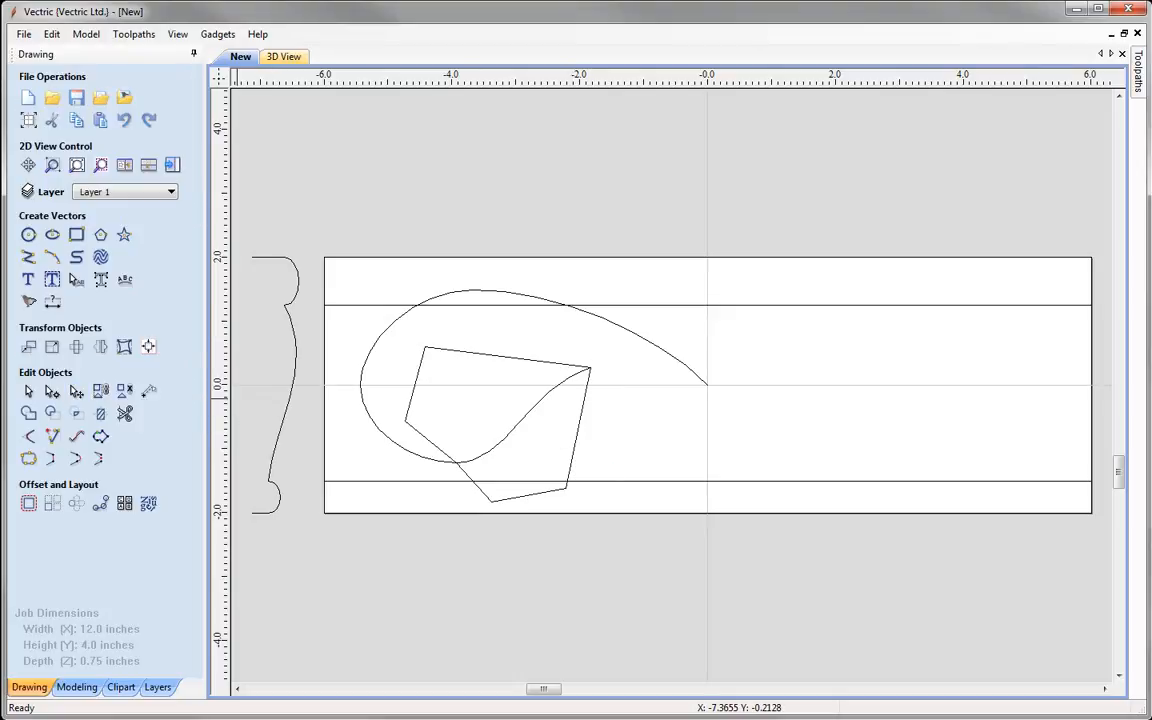
left_click(484, 357)
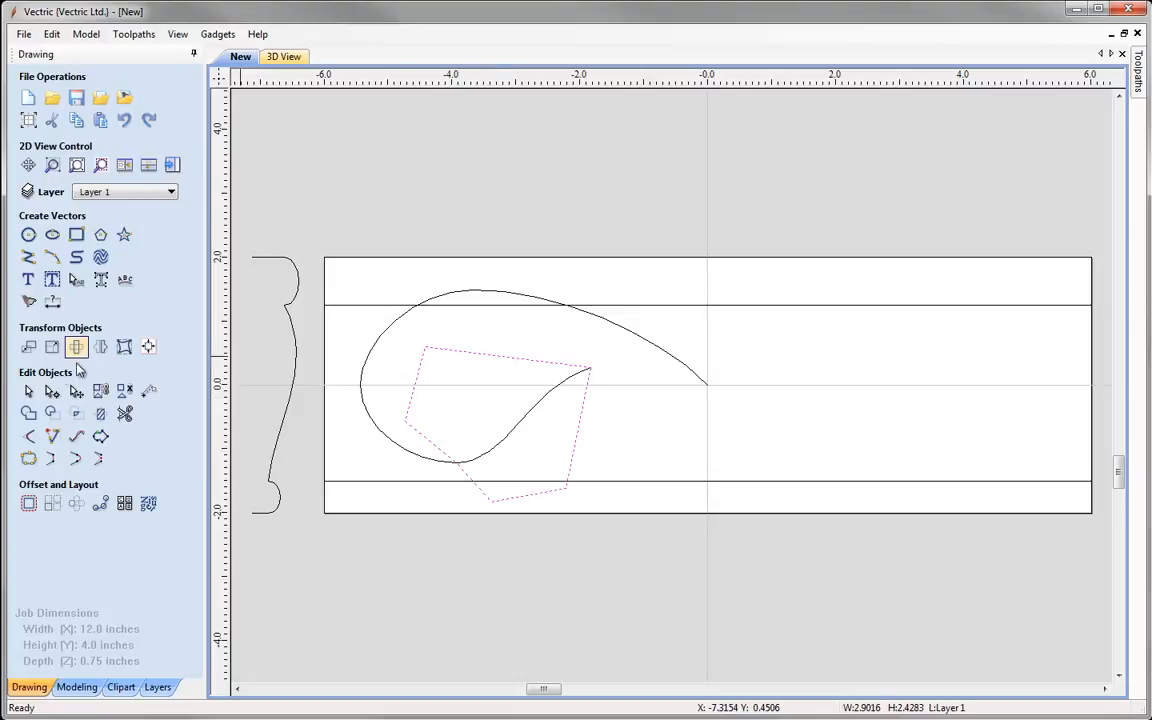
left_click(52, 392)
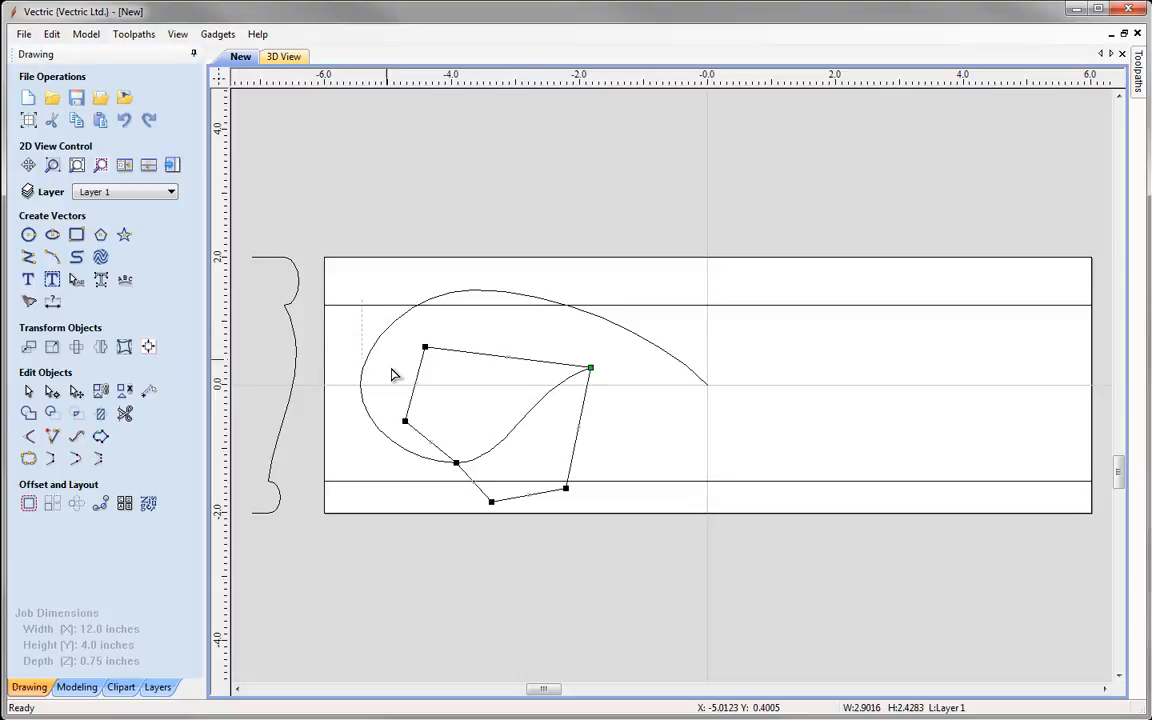
left_click_drag(391, 368, 440, 455)
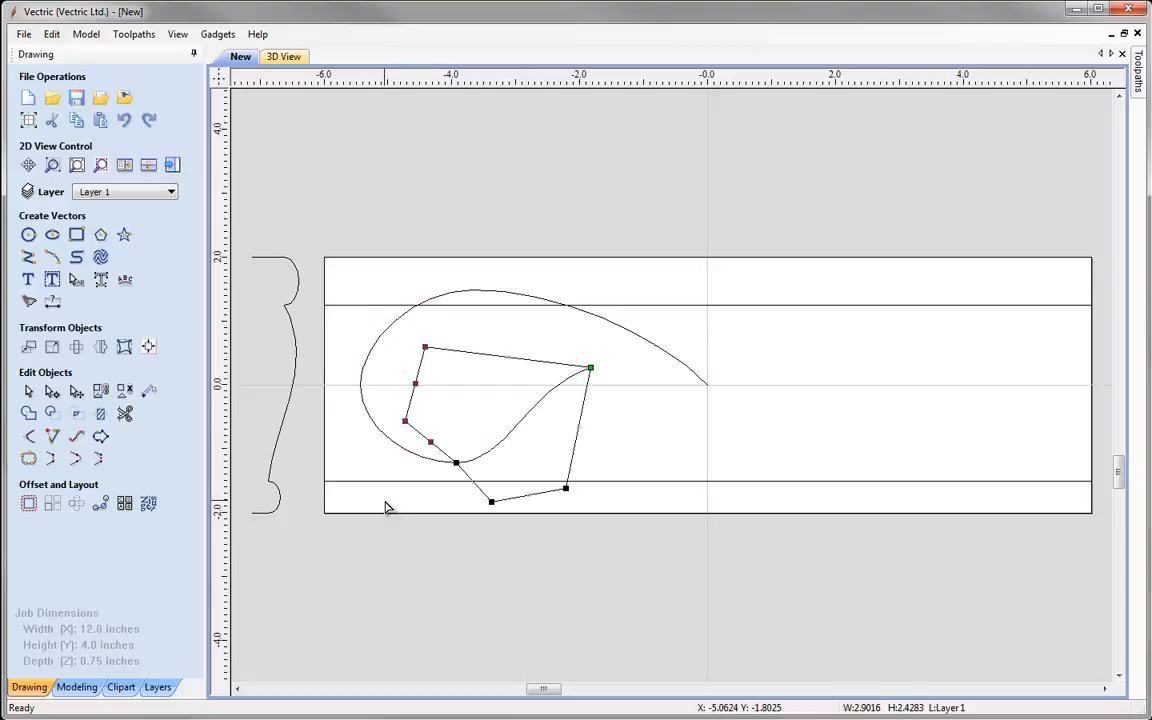
key("c")
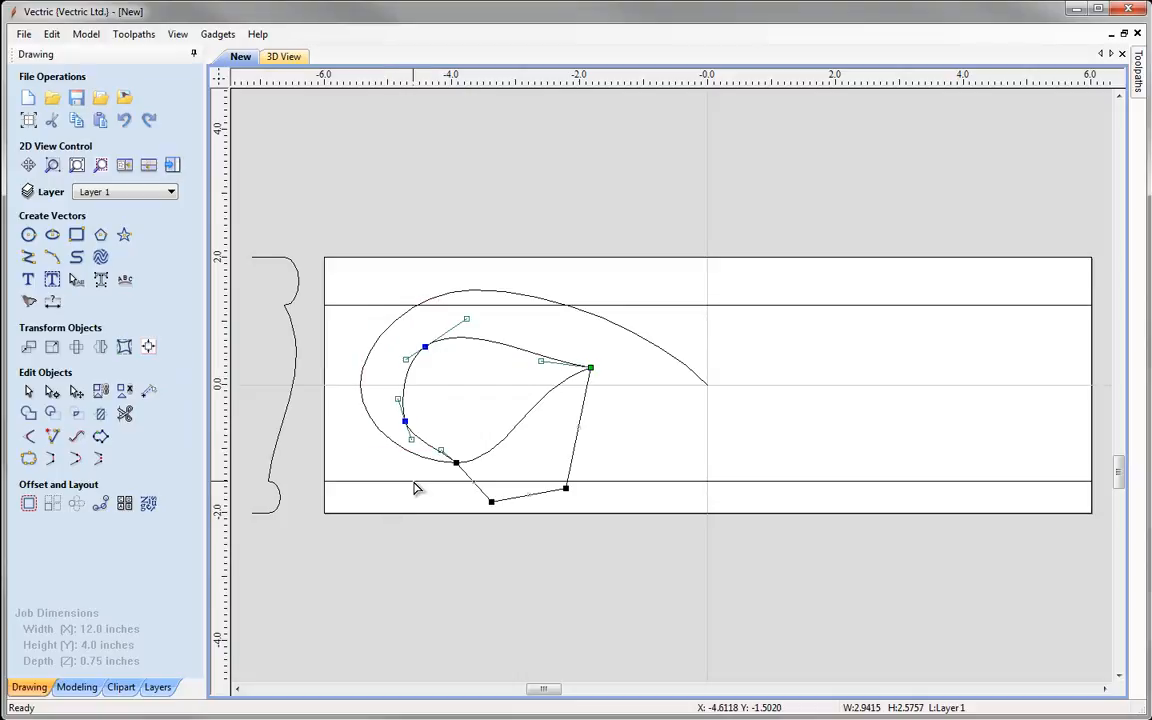
left_click_drag(585, 478, 480, 551)
key("c")
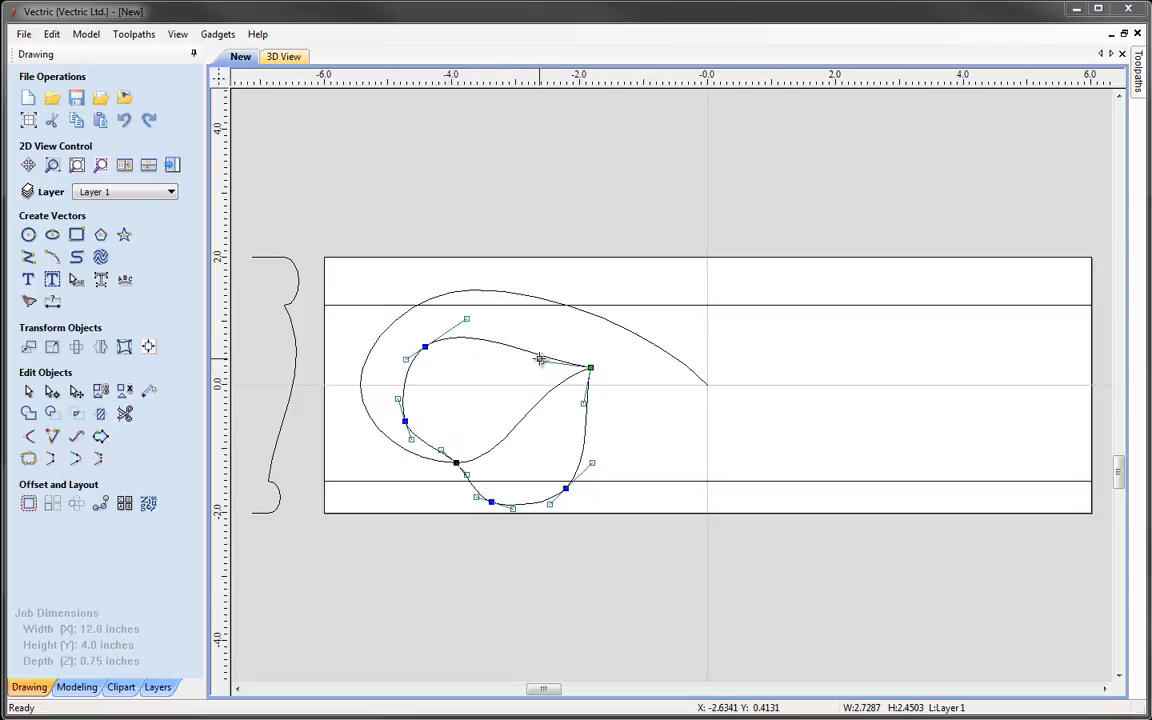
Step: Round the petal's upper lobe: raise the tip handle, move the nodes to about (-4.1, 0.4) and (-4.7, -0.7), and adjust their handles
mouse_move(540, 360)
left_mouse_down()
mouse_move(553, 334)
mouse_move(547, 343)
left_mouse_up()
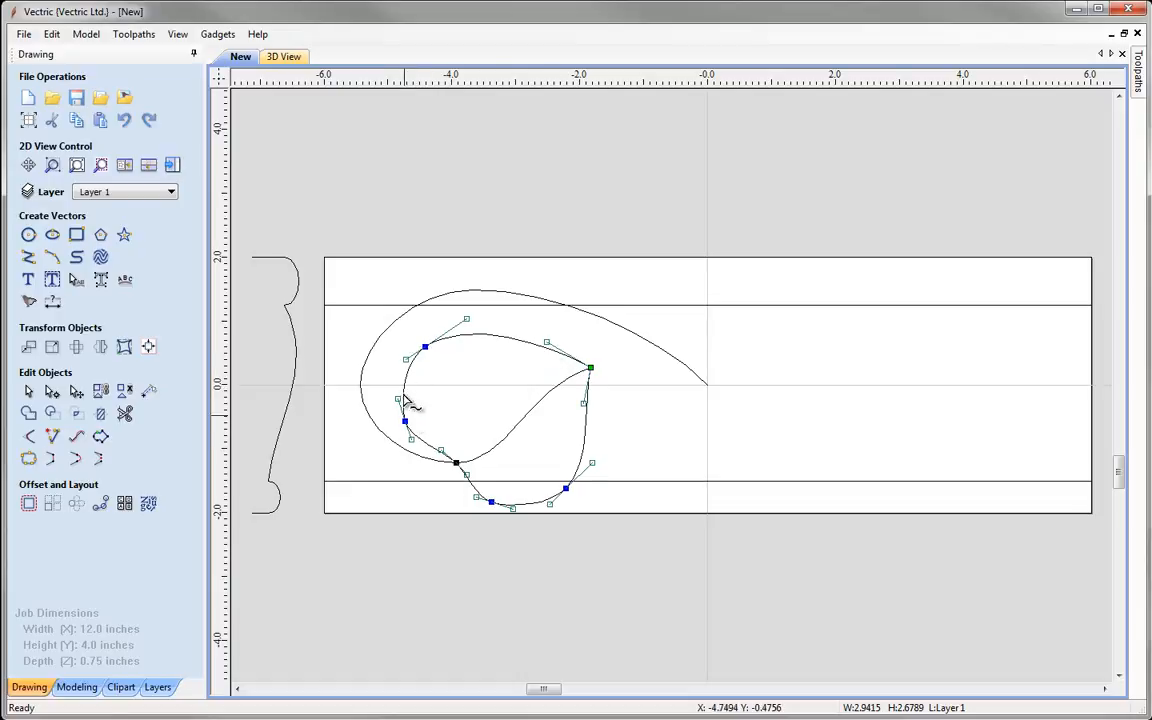
left_click_drag(424, 346, 445, 356)
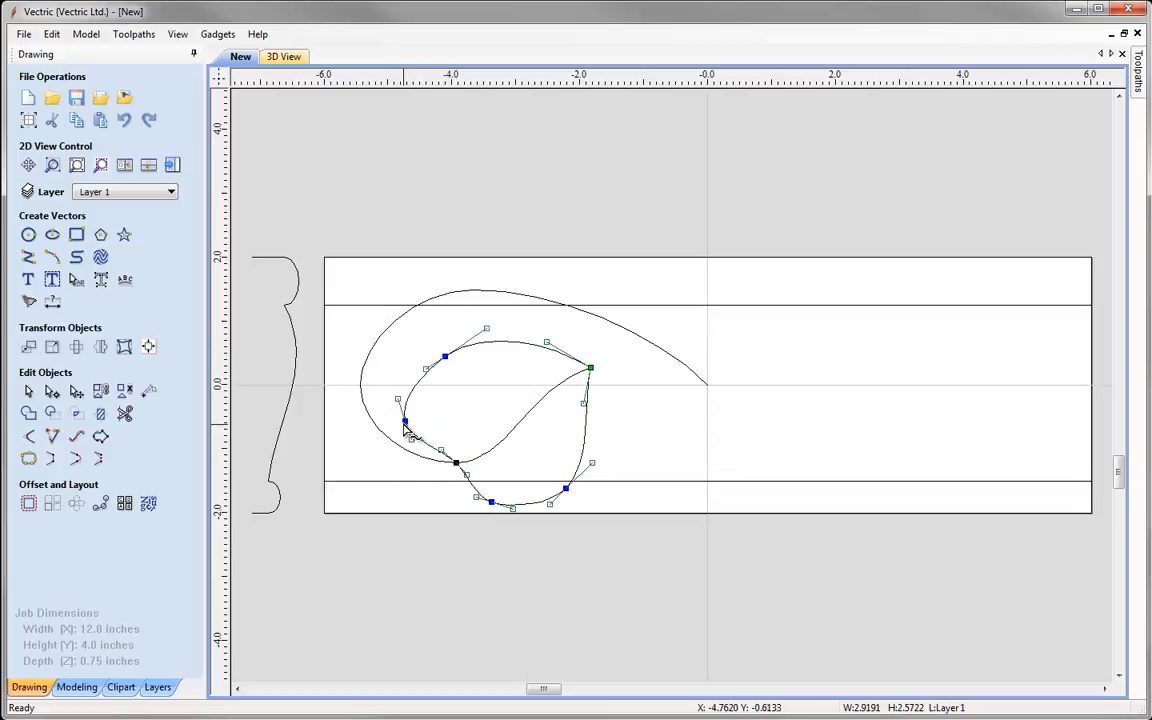
left_click_drag(405, 422, 414, 432)
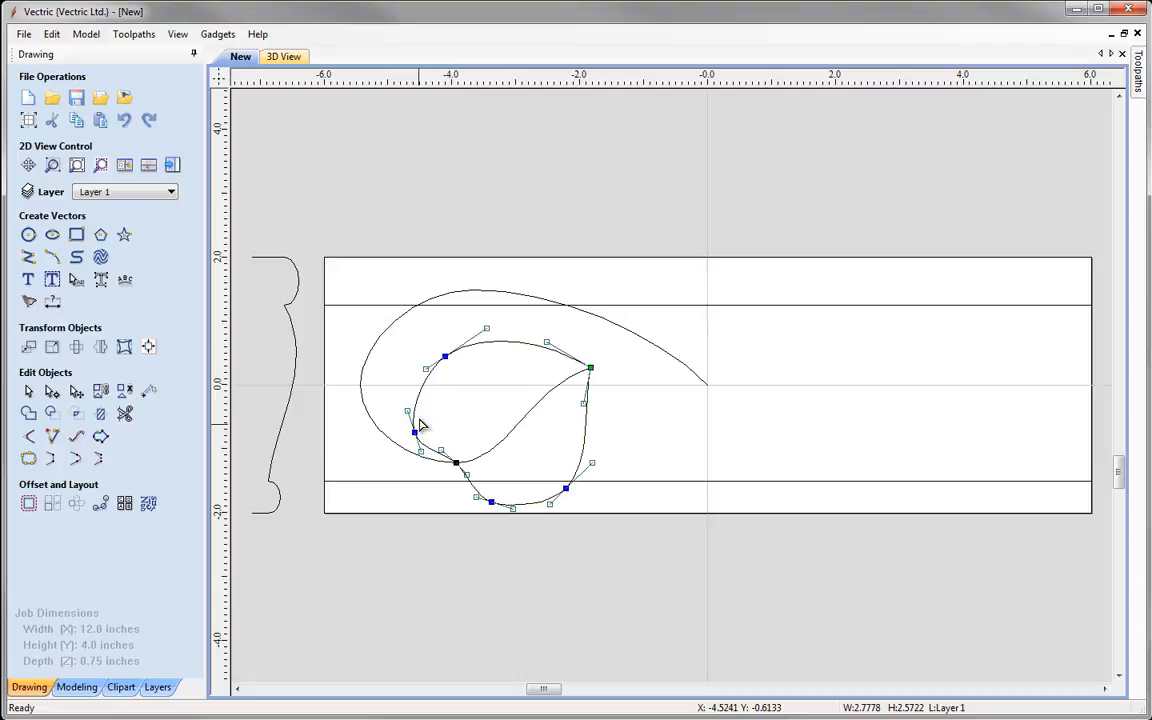
left_click_drag(426, 371, 415, 376)
left_click_drag(441, 450, 403, 404)
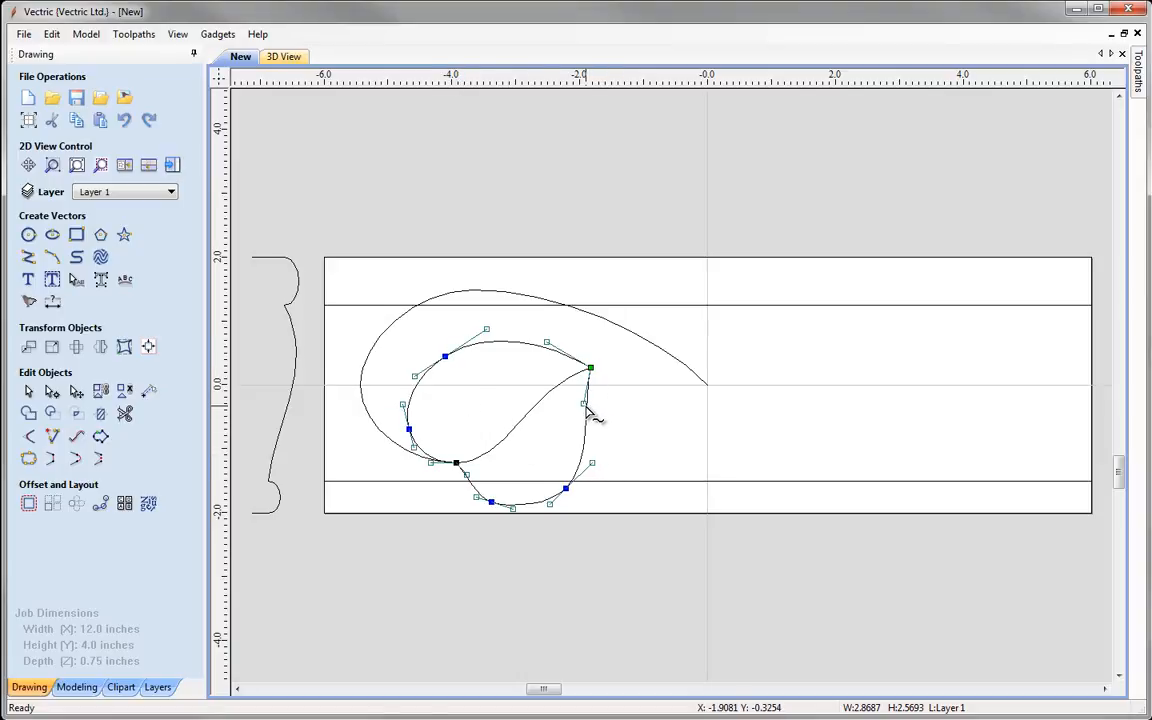
Step: Angle the tip's lower handle inward and move the lower lobe's right node to about (-2.3, -1.5)
left_click_drag(583, 404, 558, 422)
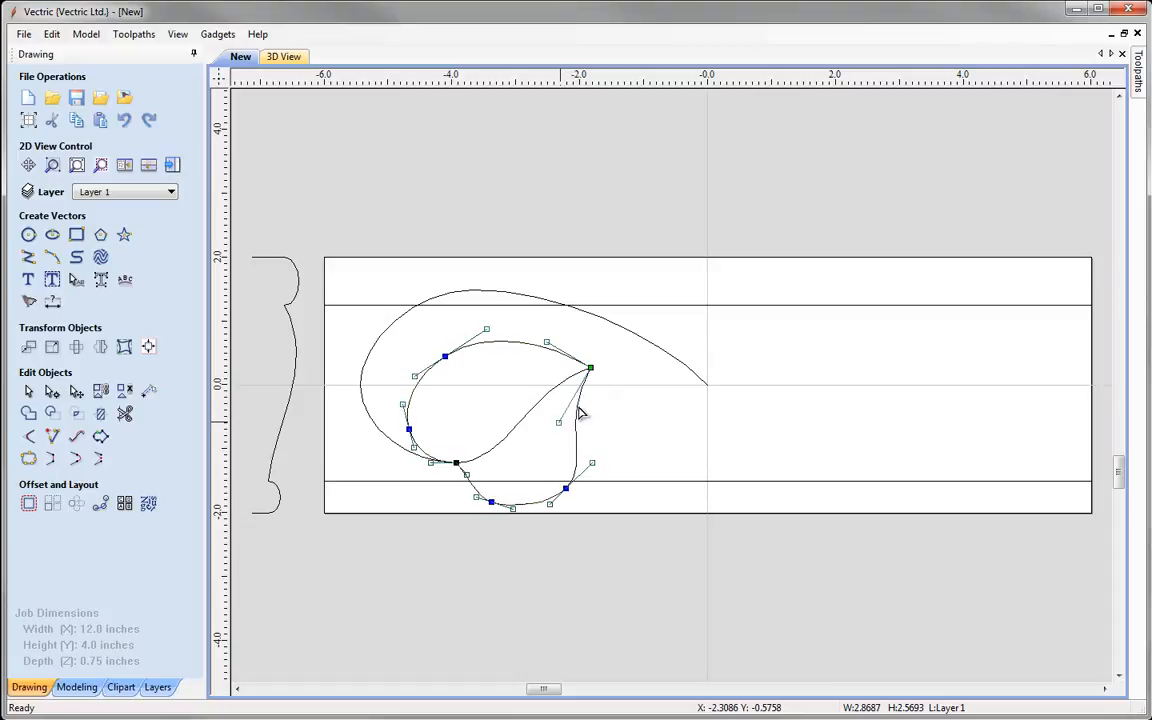
left_click(587, 459)
left_click_drag(587, 459, 559, 480)
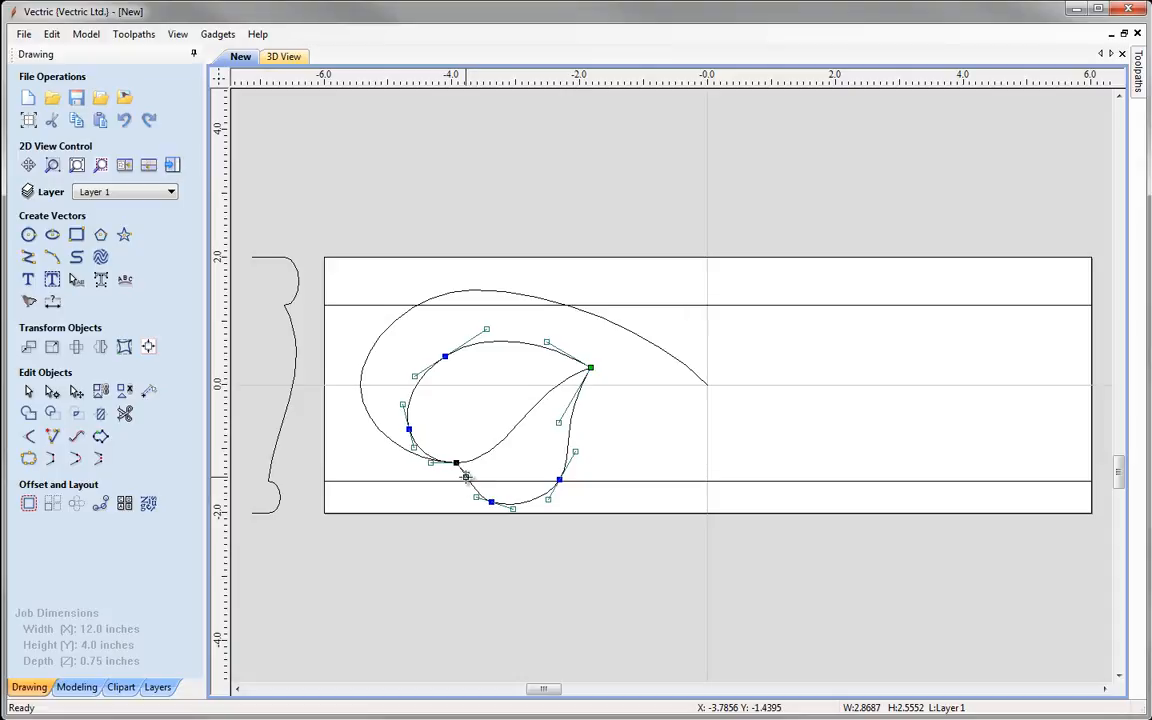
Step: Round the lower lobe with its bottom node at about (-3.2, -1.8), a vertical handle at the junction and adjusted bottom handles, and finish node editing
left_click_drag(466, 477, 499, 502)
left_click(491, 502)
left_click(521, 502)
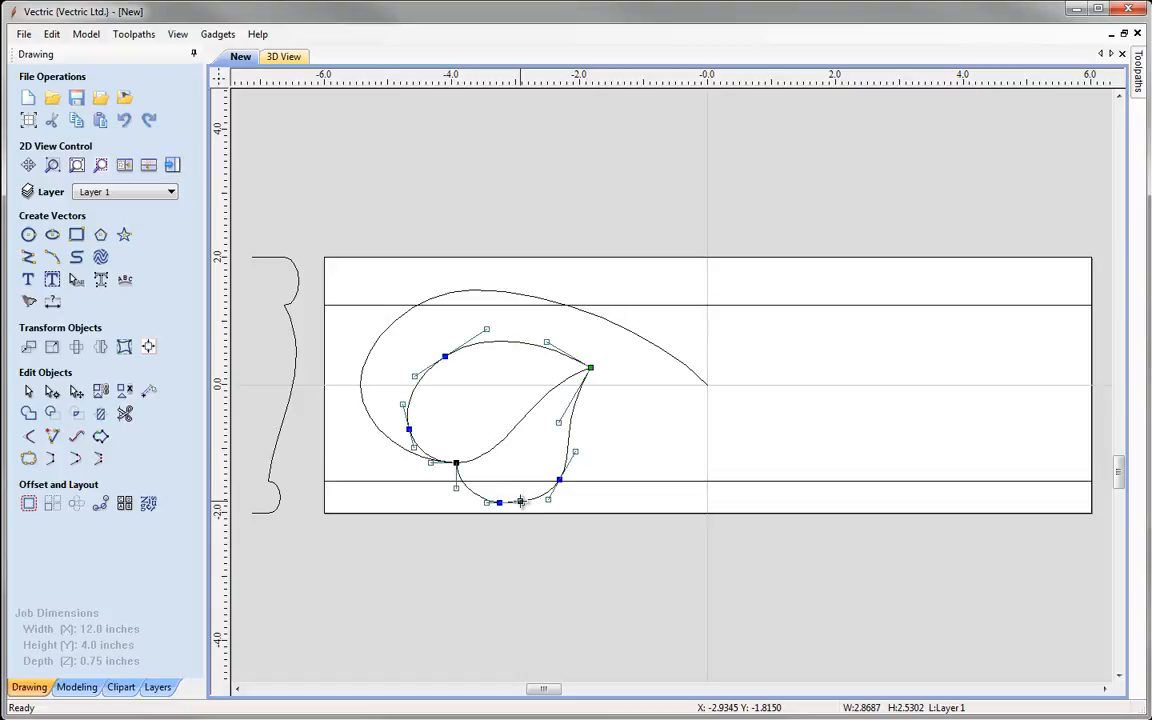
left_click_drag(522, 503, 520, 507)
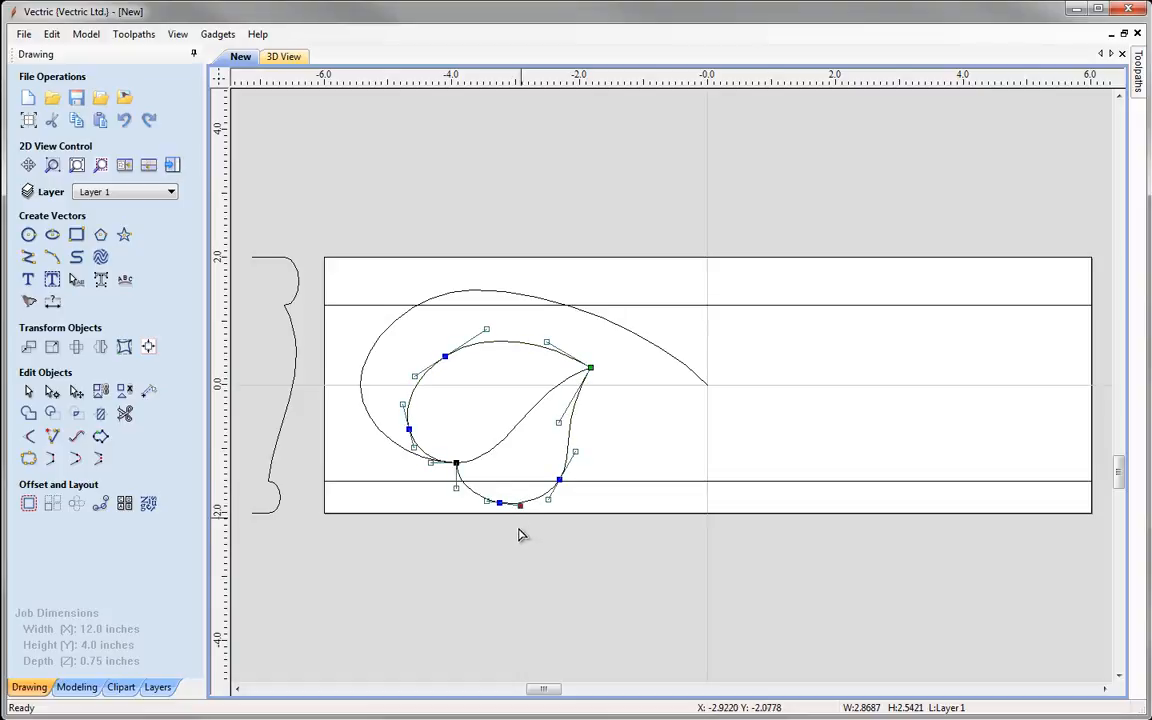
left_click(648, 424)
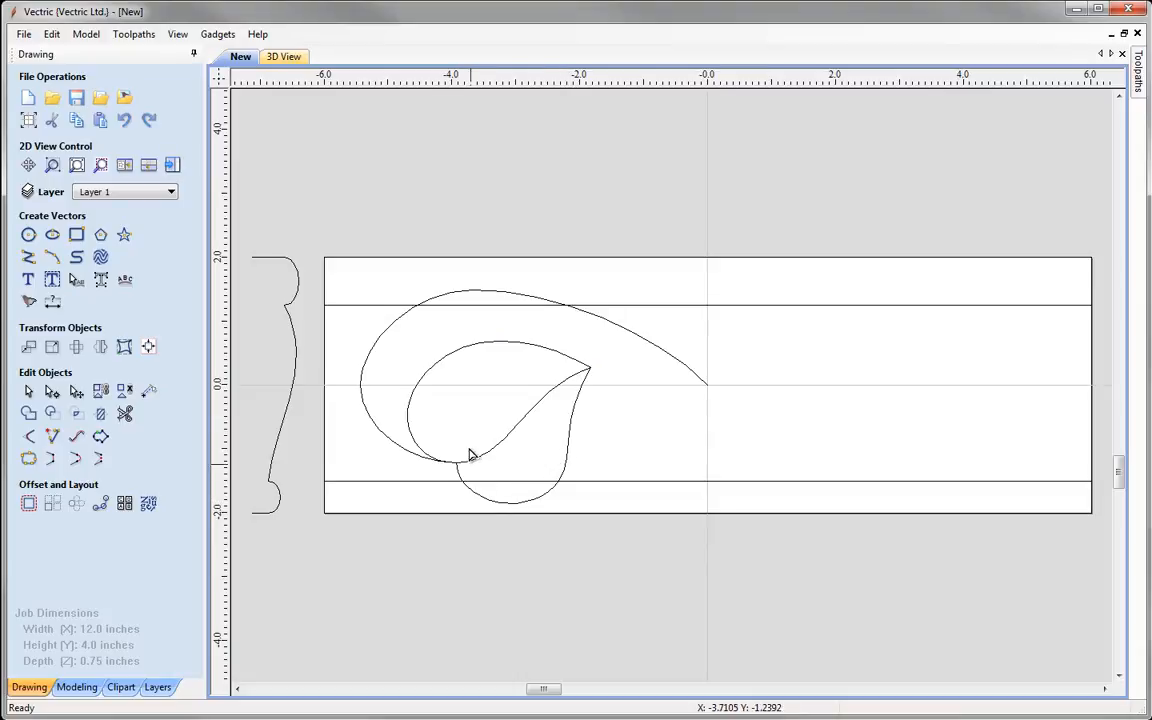
Step: Refine the upper lobe by moving its outer nodes to about (-4.5, -0.7) and (-4.1, 0.35) and shortening the outermost node's upper handle
left_click(571, 427)
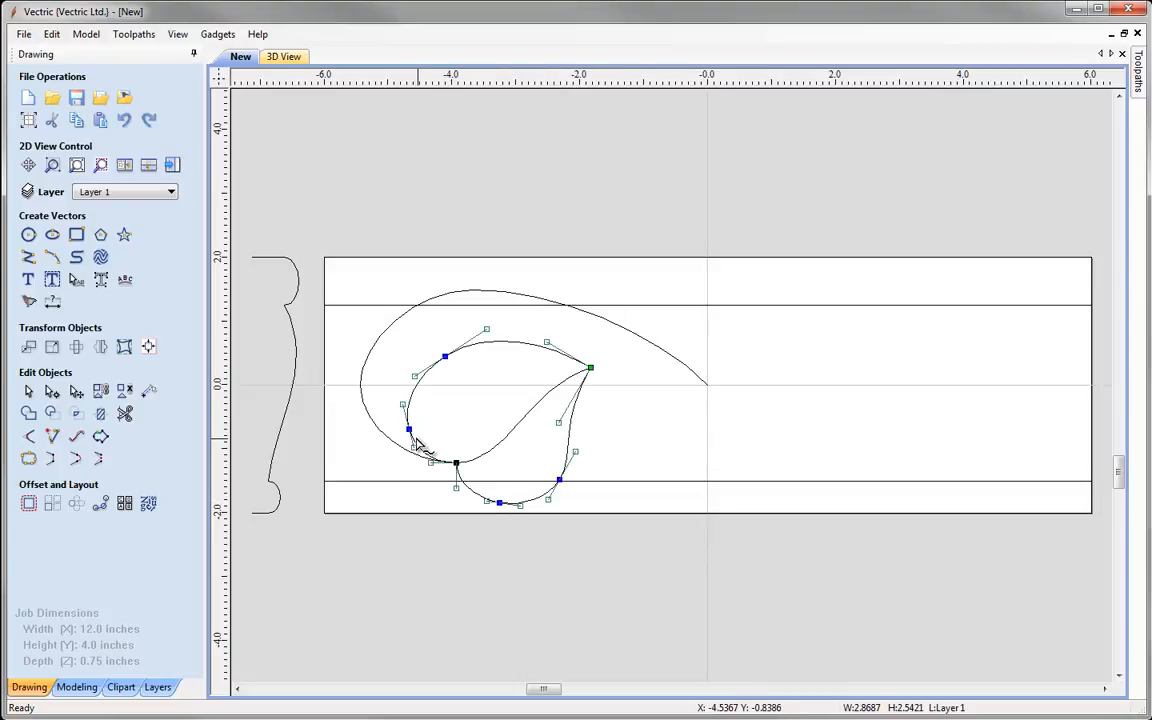
left_click_drag(411, 432, 416, 430)
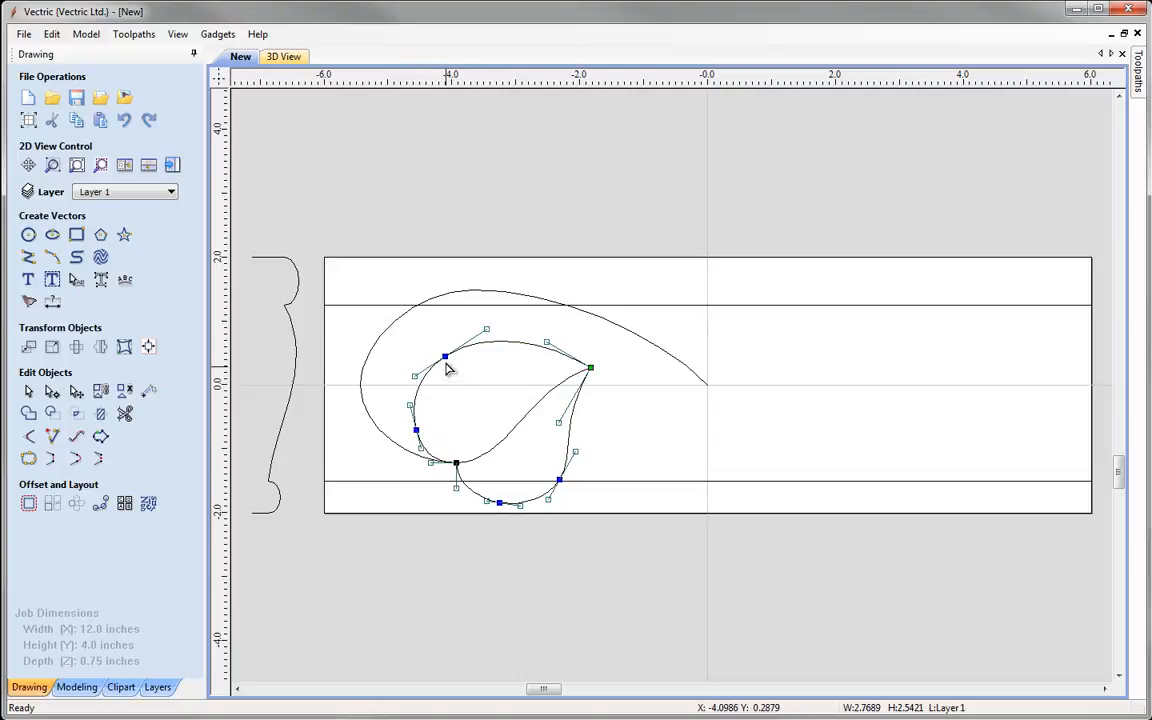
left_click_drag(445, 357, 447, 362)
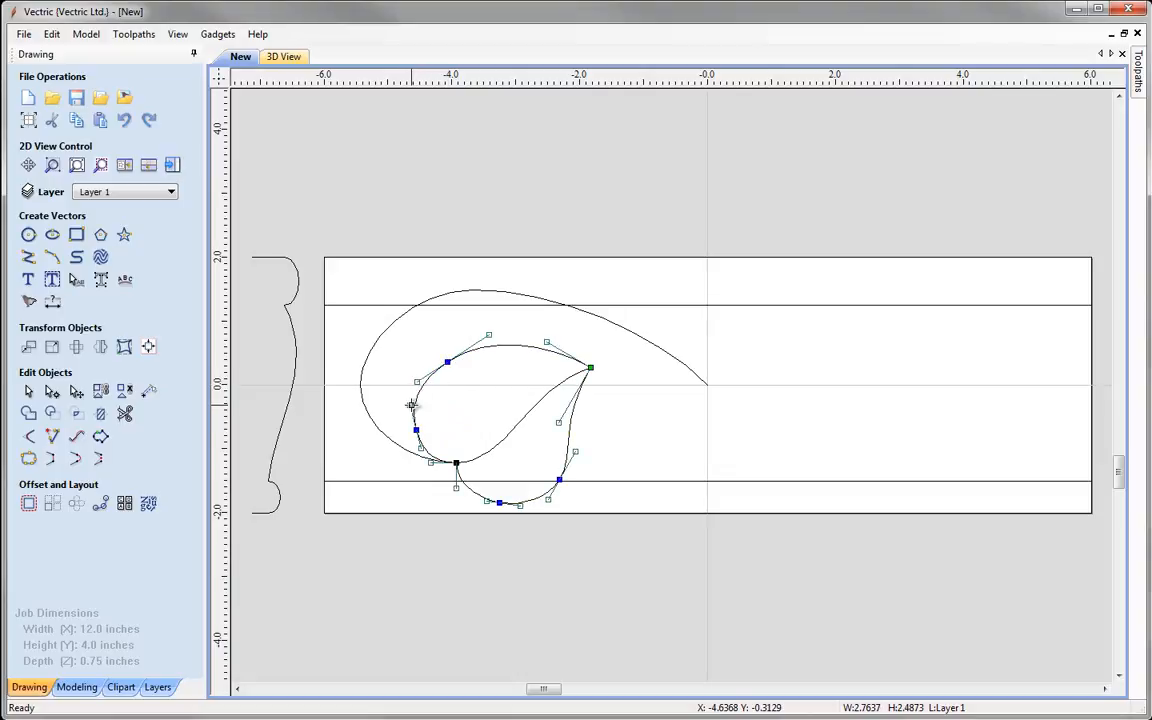
left_click_drag(411, 405, 411, 411)
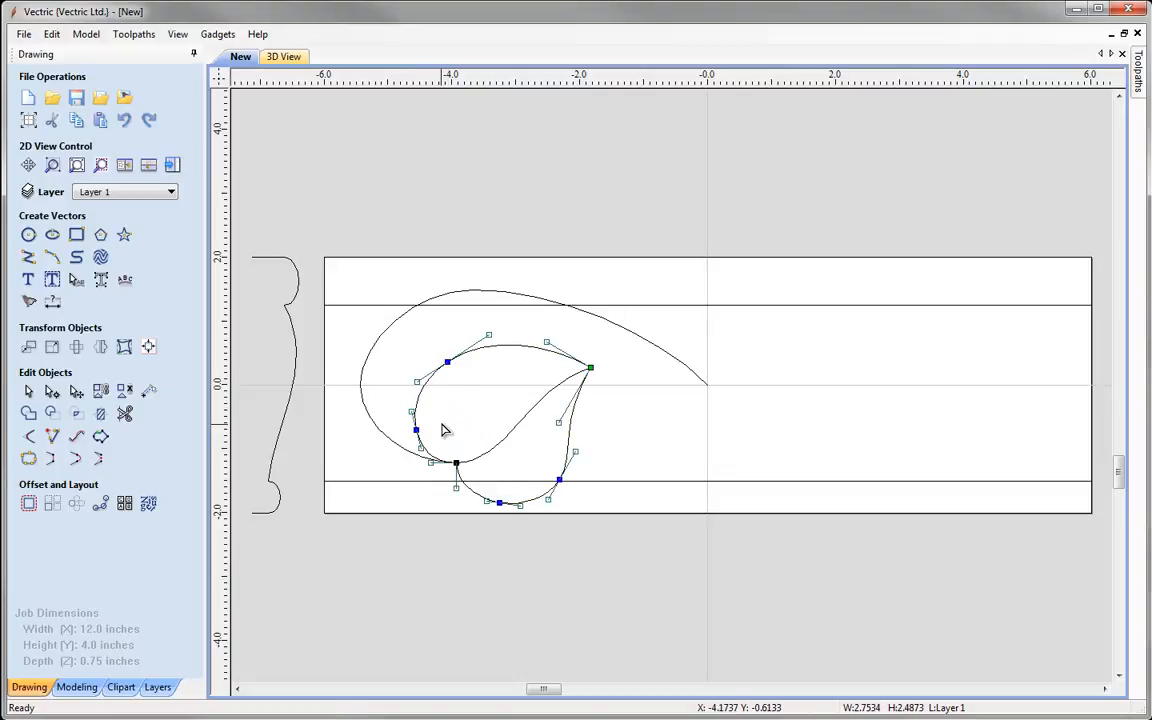
left_click(625, 409)
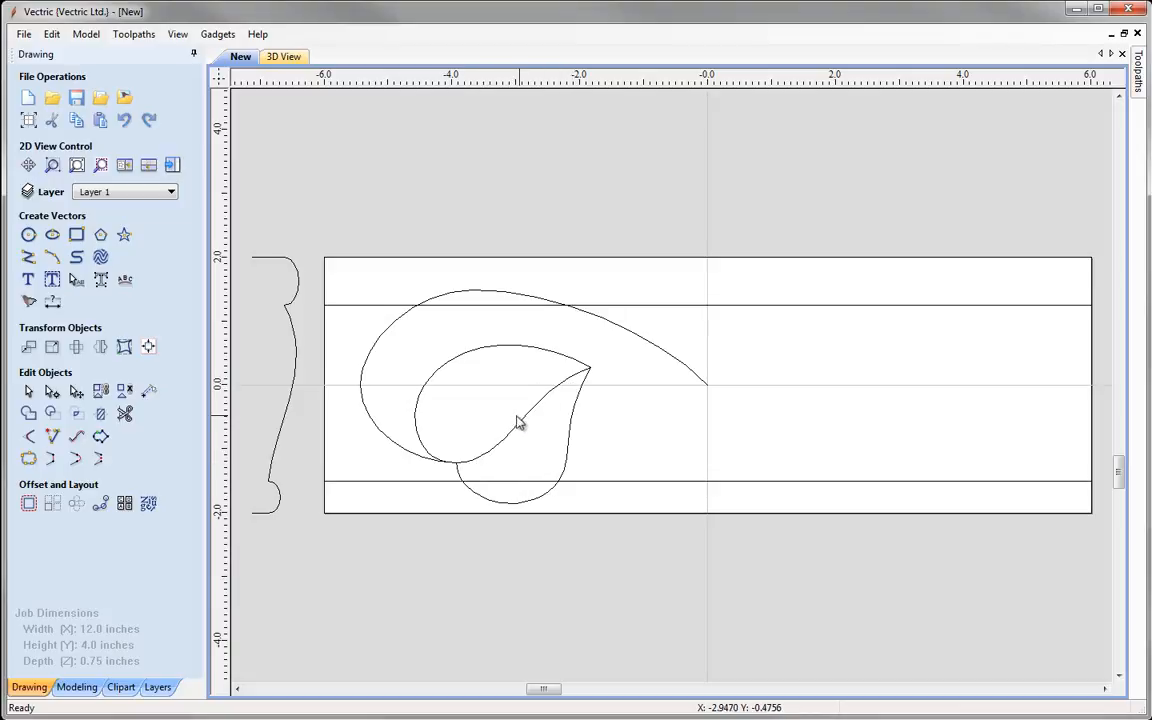
Step: Move the closed two-lobed petal vector to a new layer named Edit that is not visible
left_click(447, 367)
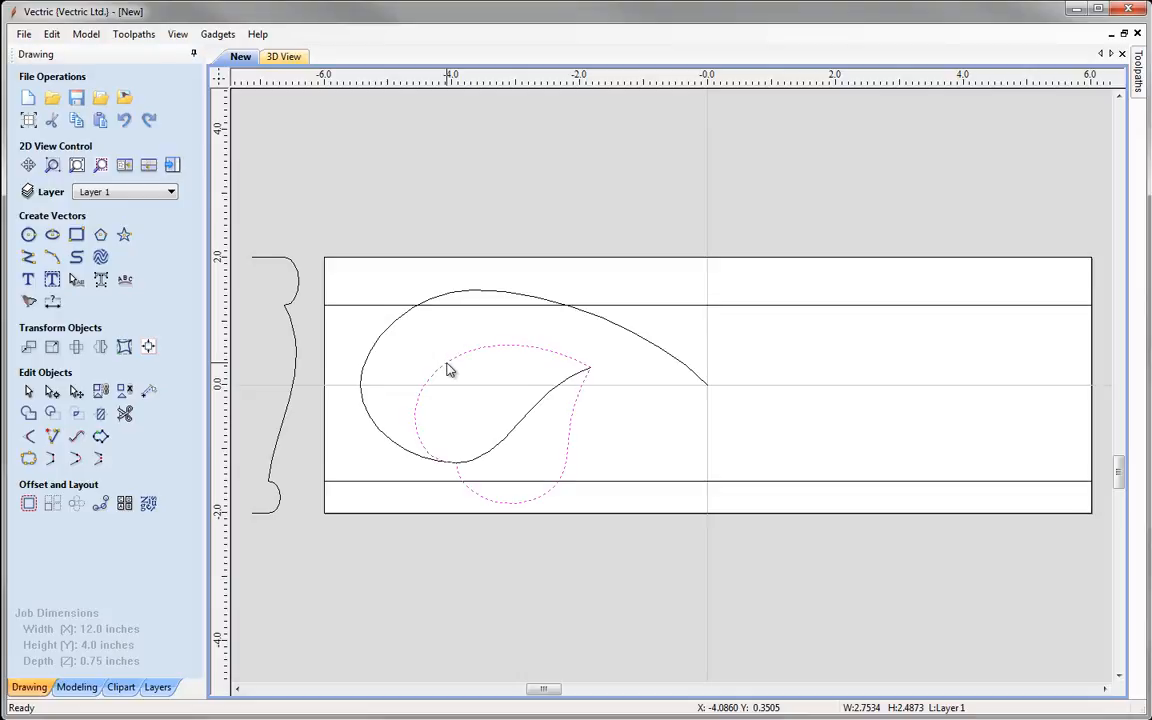
right_click(447, 369)
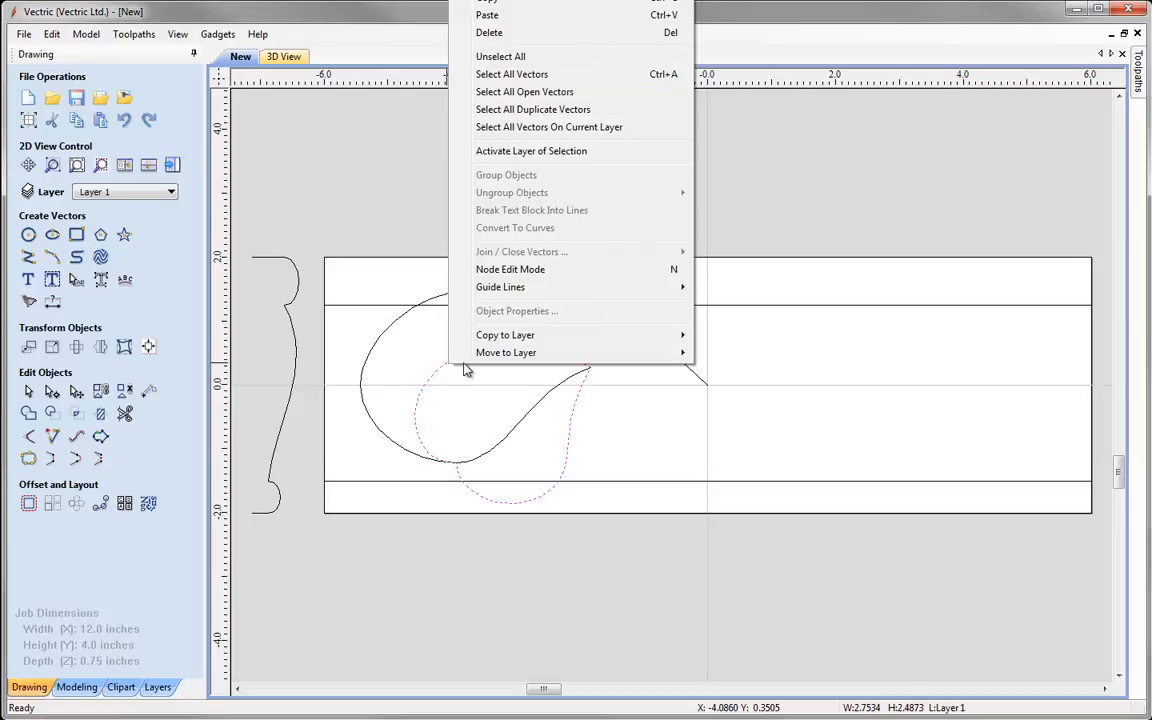
mouse_move(504, 358)
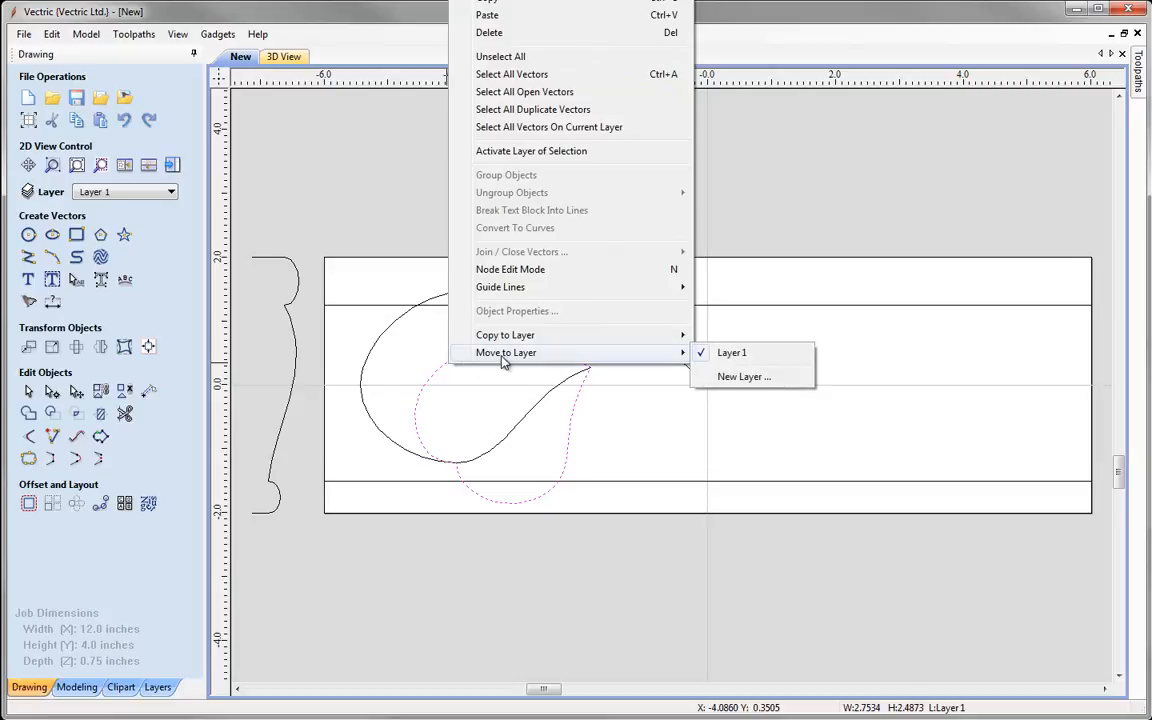
left_click(764, 378)
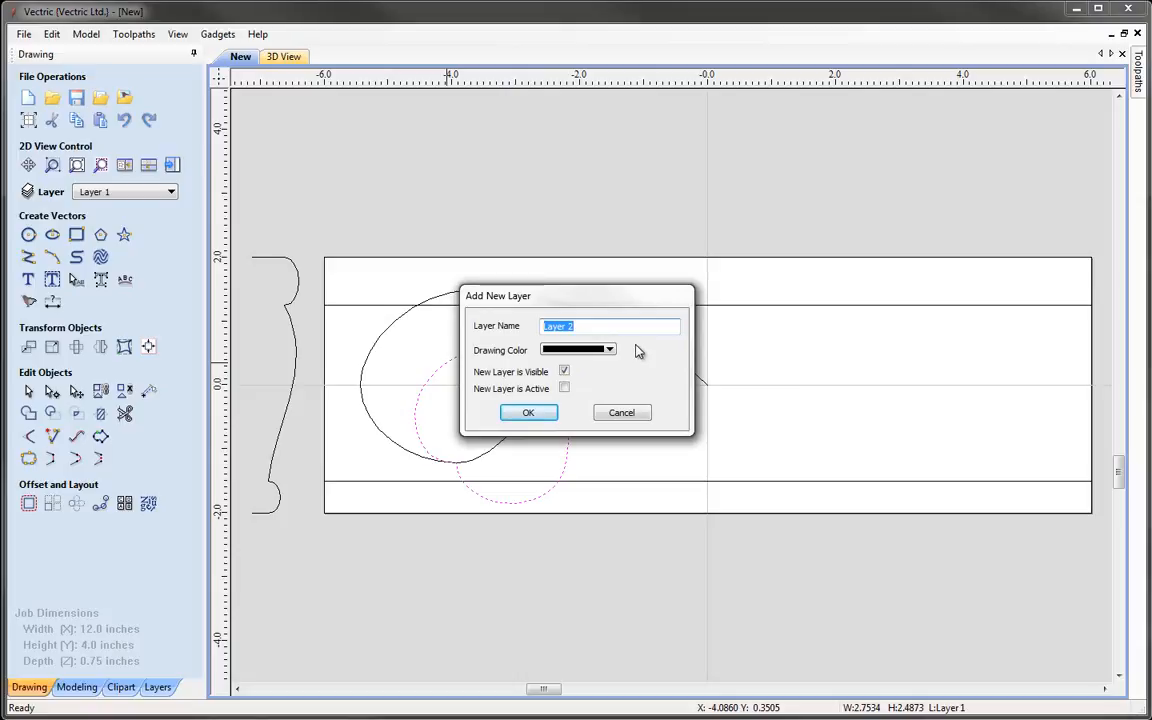
type("Edit")
left_click(564, 372)
left_click(529, 414)
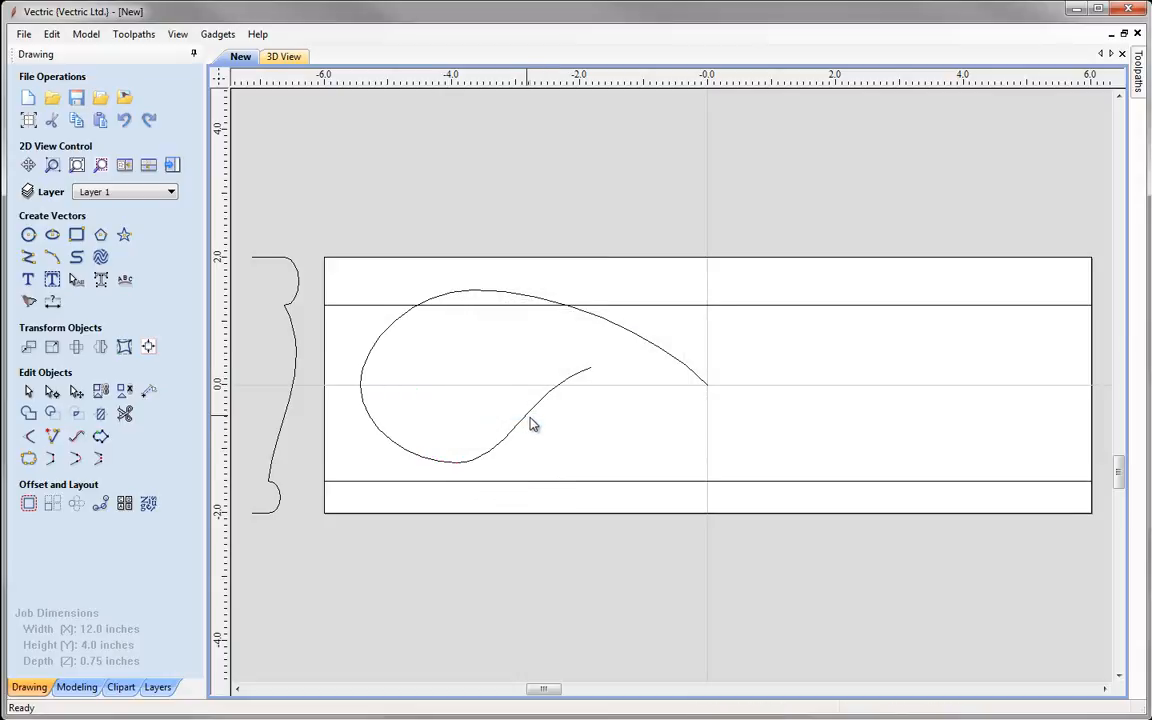
Step: Copy the large open petal curve to the Edit layer
left_click(521, 424)
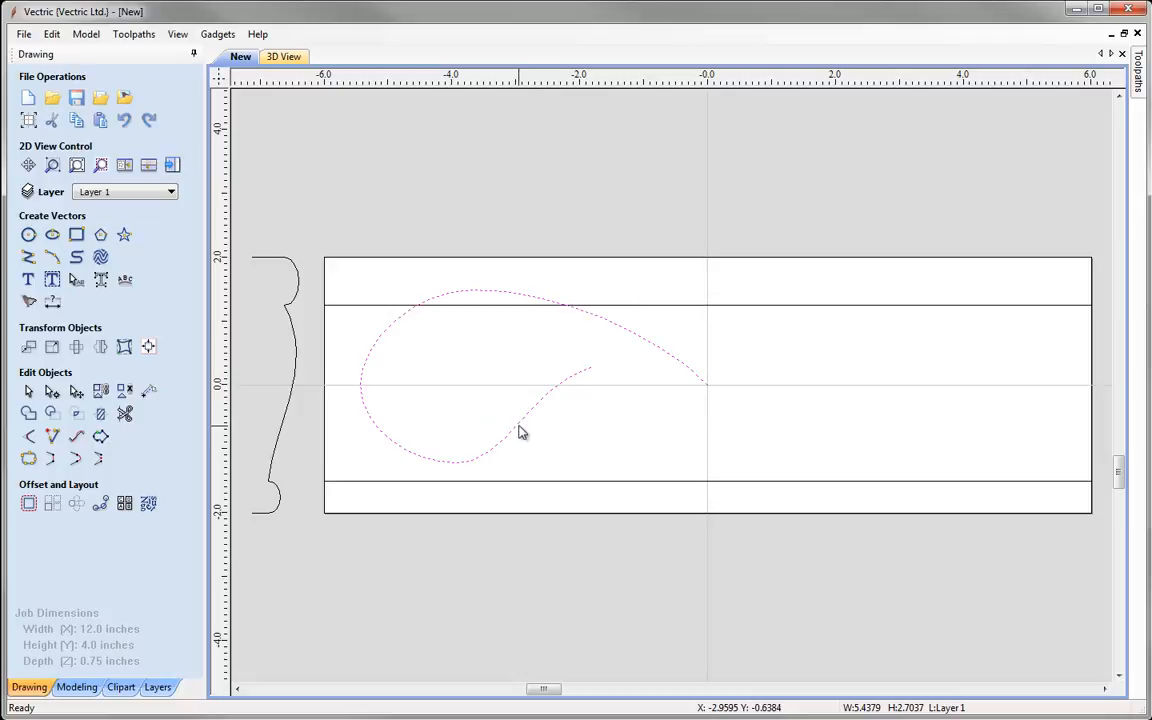
right_click(520, 429)
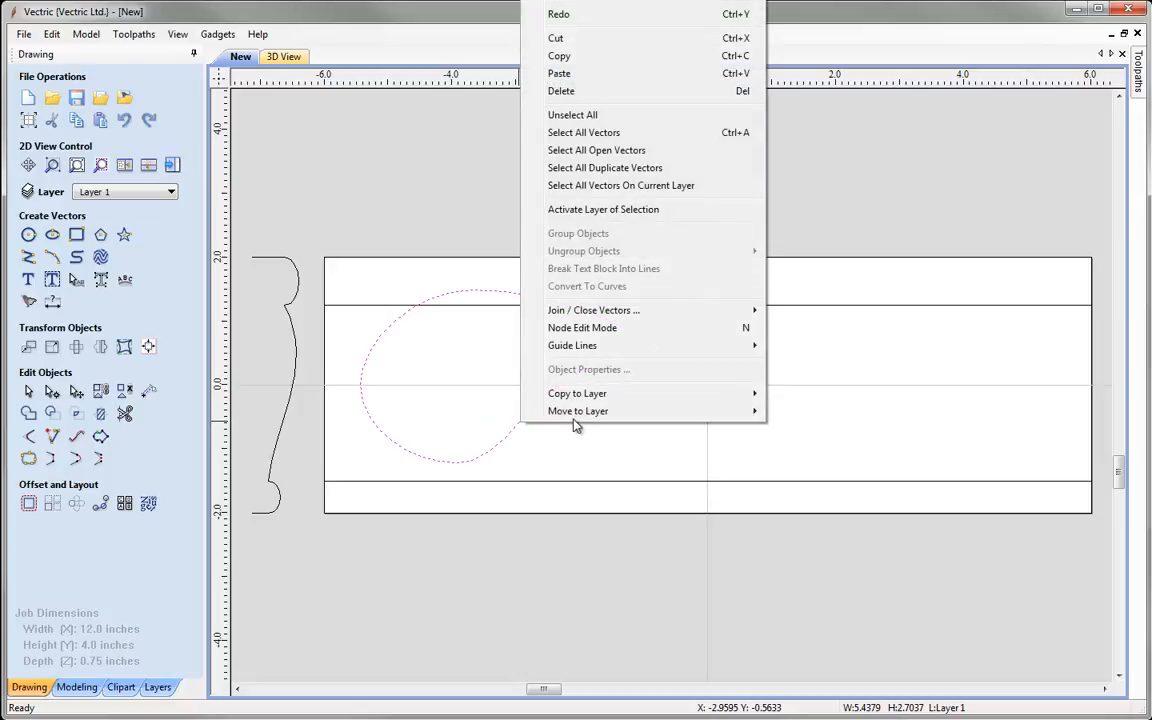
mouse_move(580, 398)
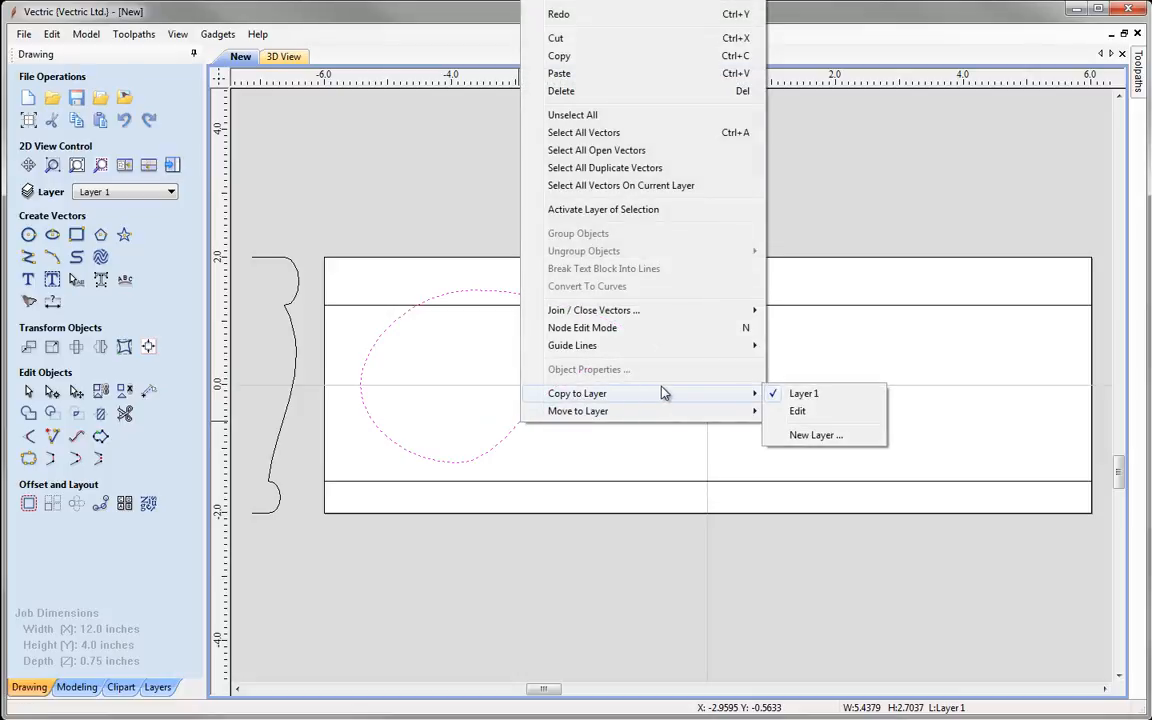
mouse_move(740, 396)
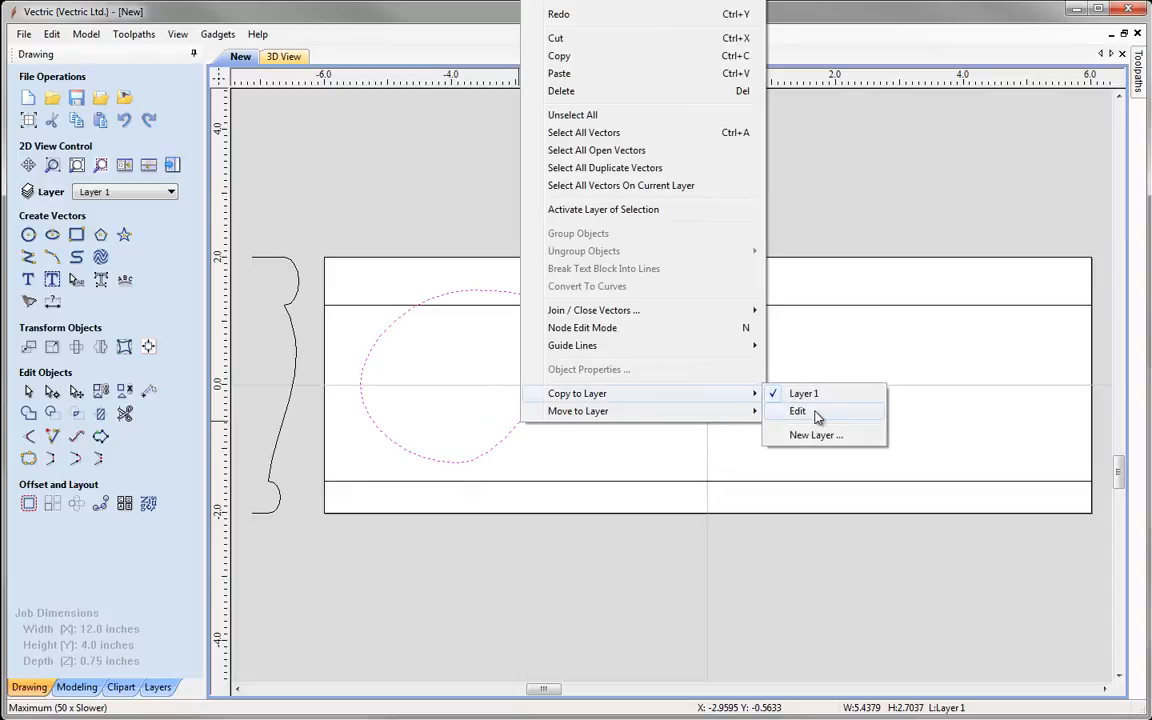
left_click(798, 411)
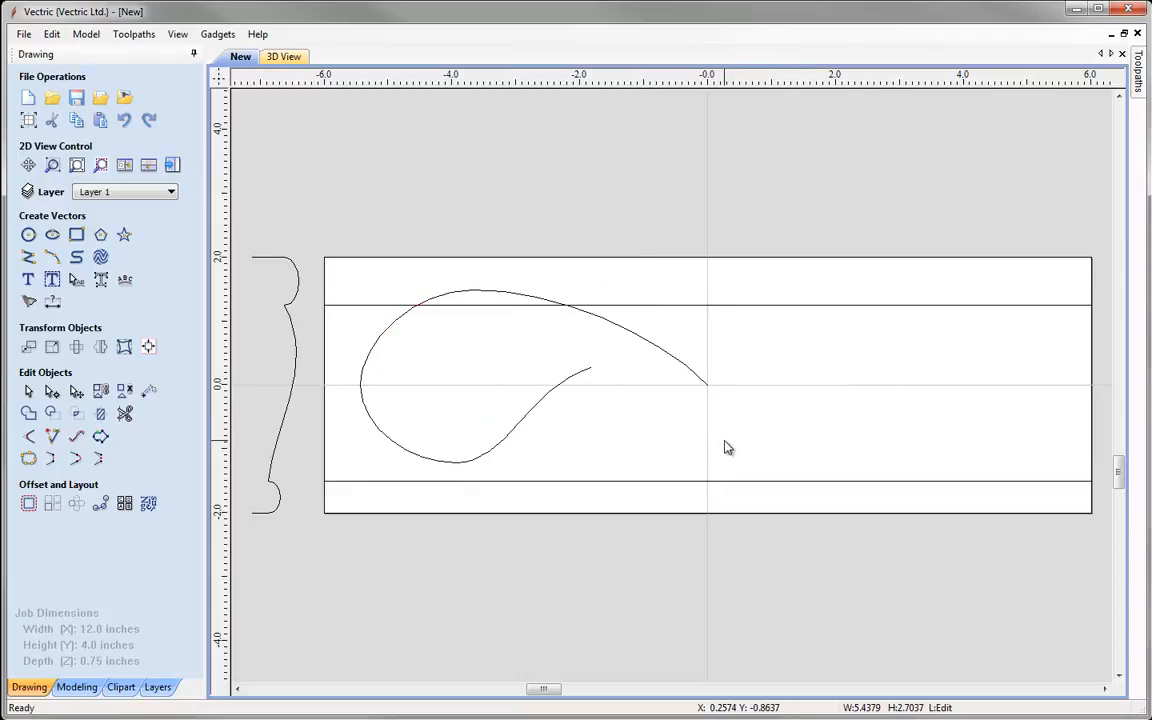
Step: Hide Layer 1, show the Edit layer and make it active, and return to the drawing tools
left_click(158, 687)
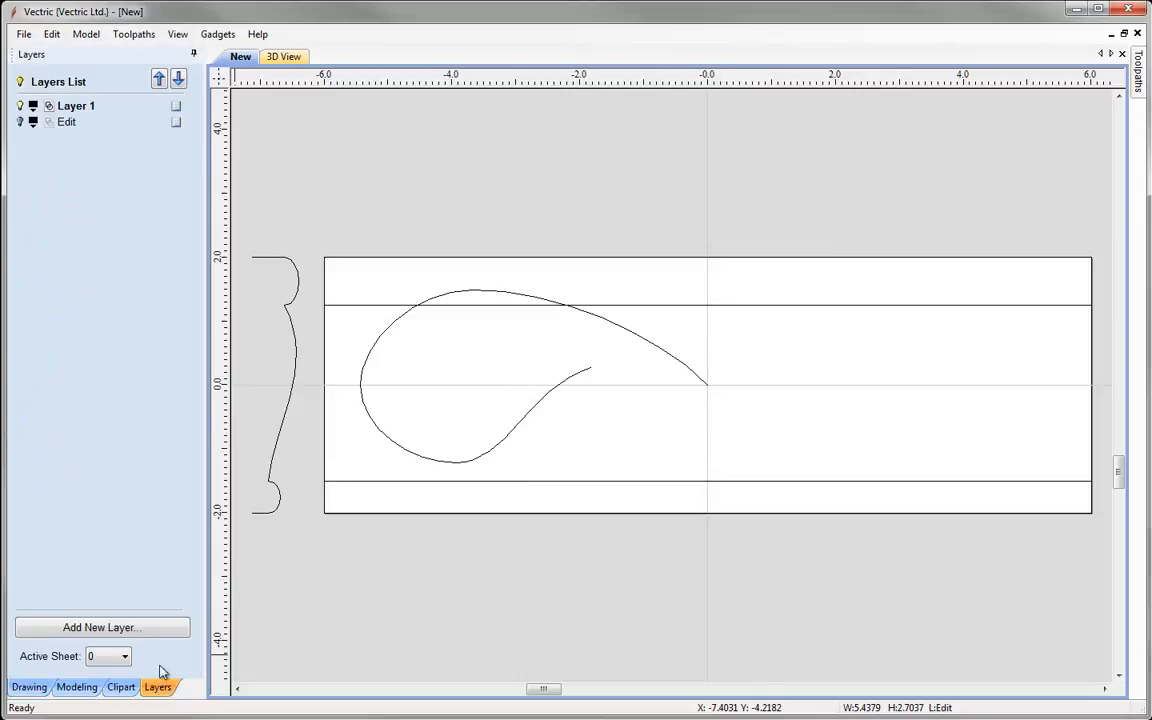
left_click(20, 106)
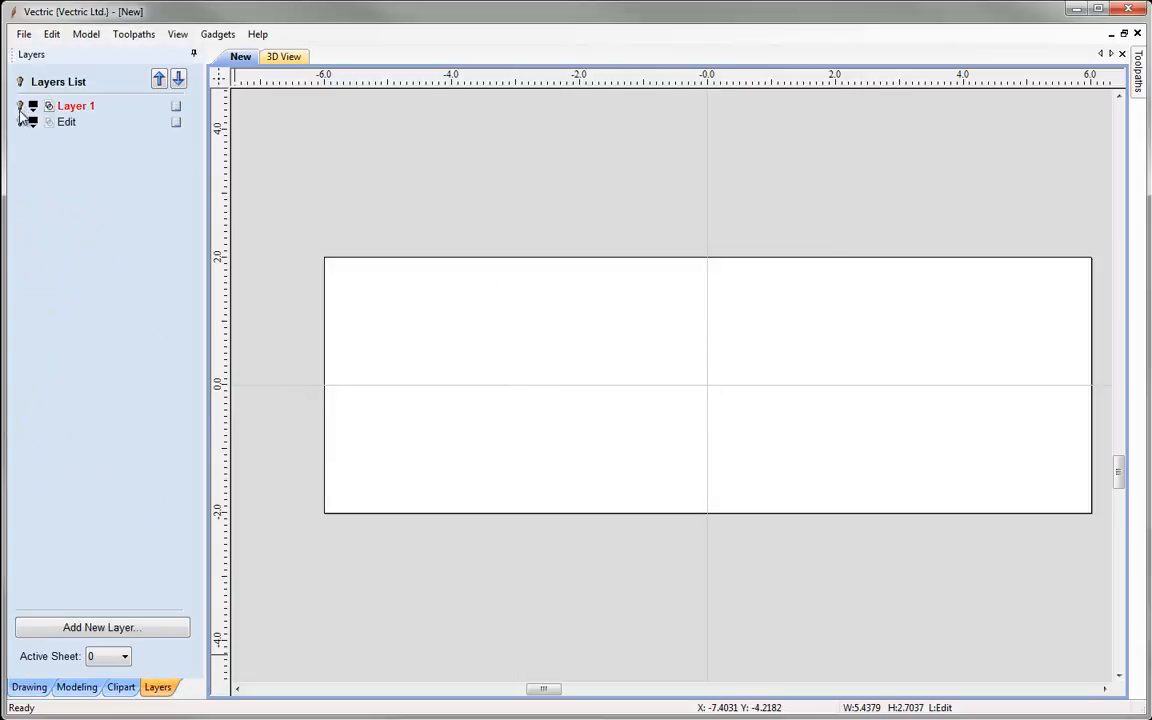
left_click(20, 122)
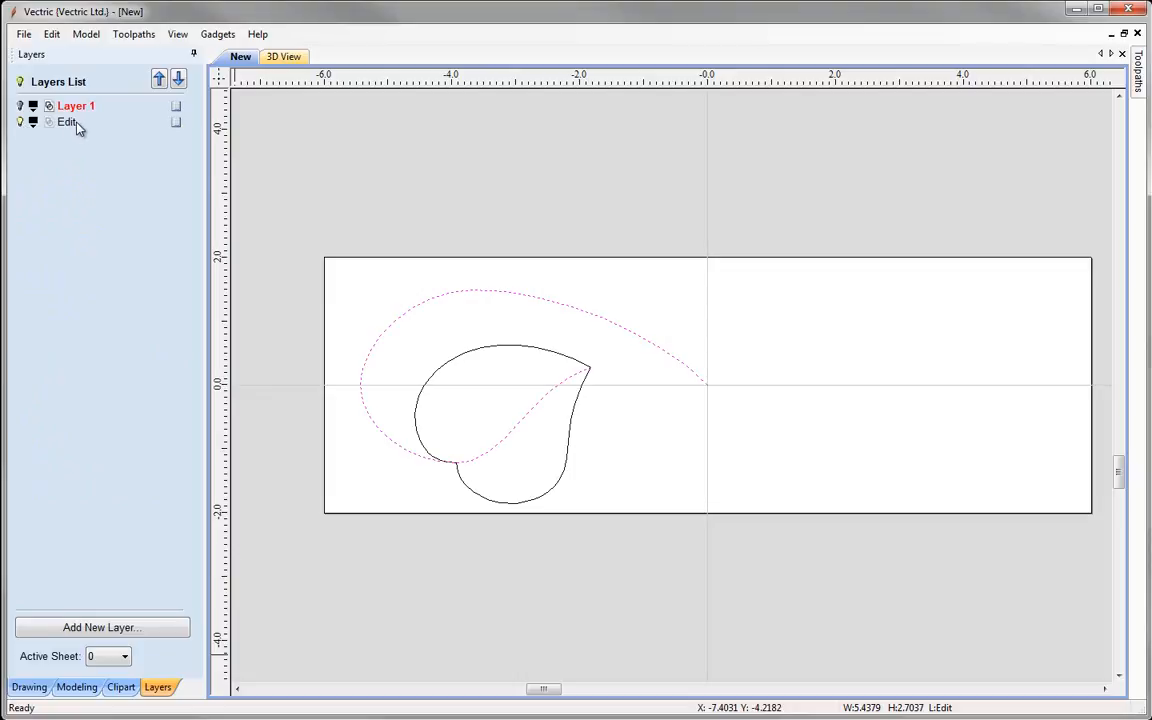
left_click(68, 122)
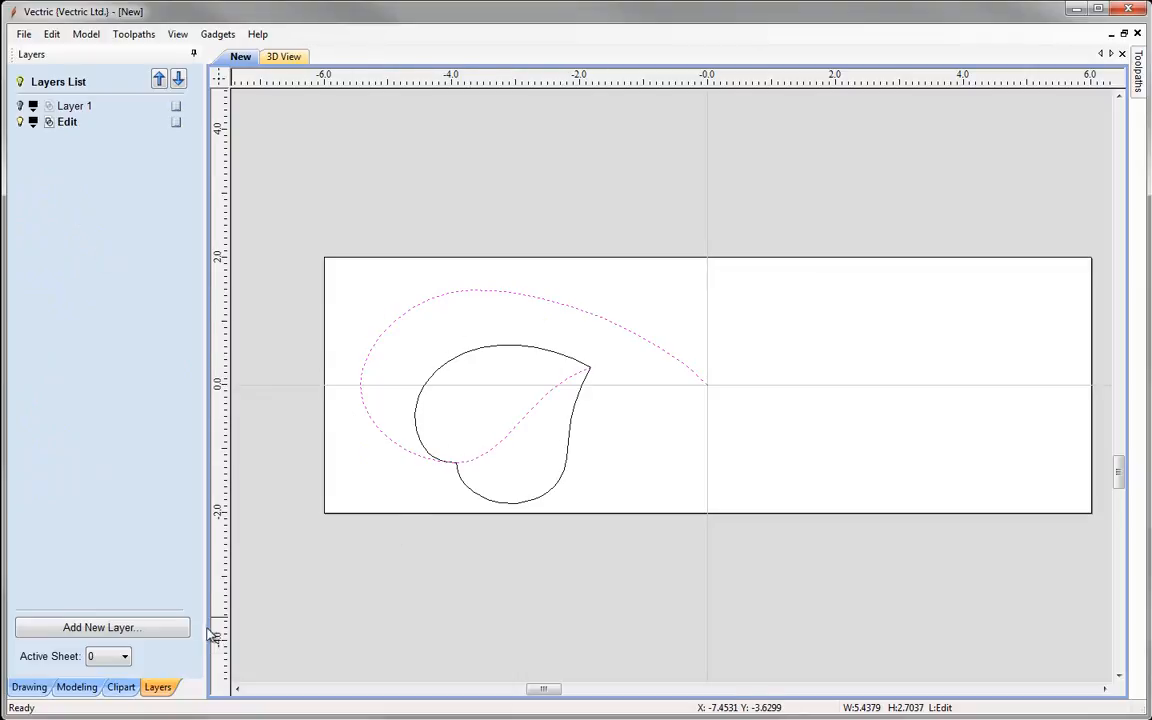
left_click(29, 687)
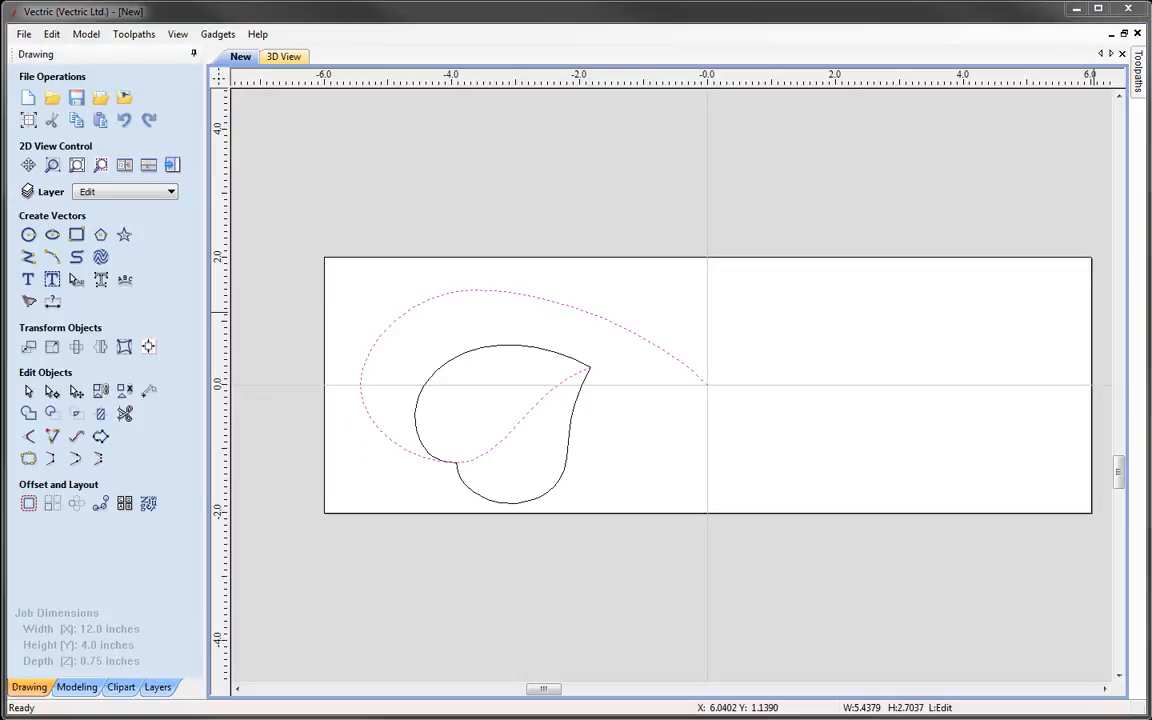
Step: Trim away the part of the large open petal curve outside the two-lobed petal, leaving only the section that divides the lobes
left_click(386, 496)
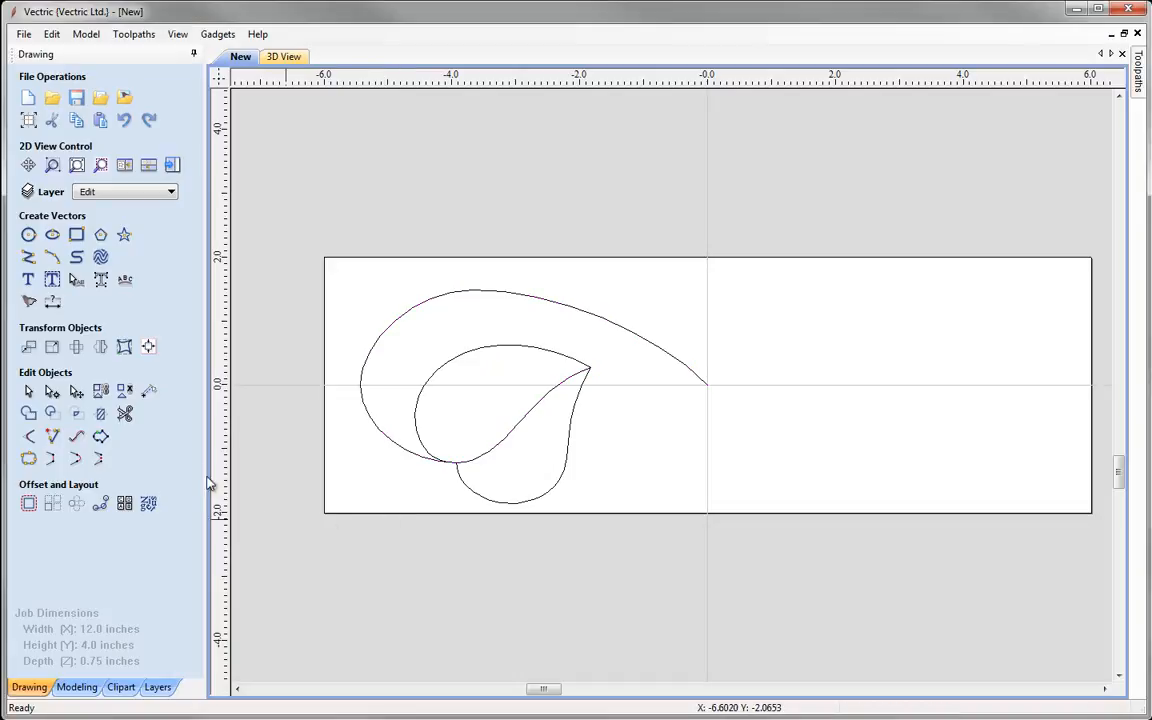
left_click(125, 416)
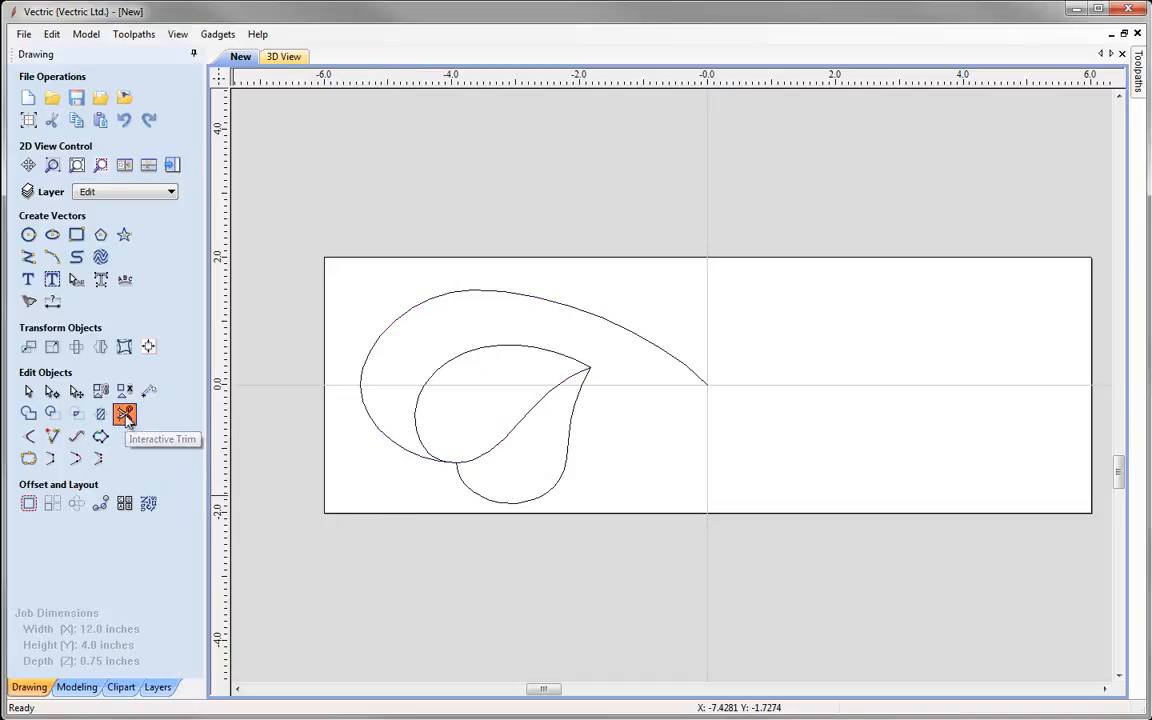
left_click(405, 447)
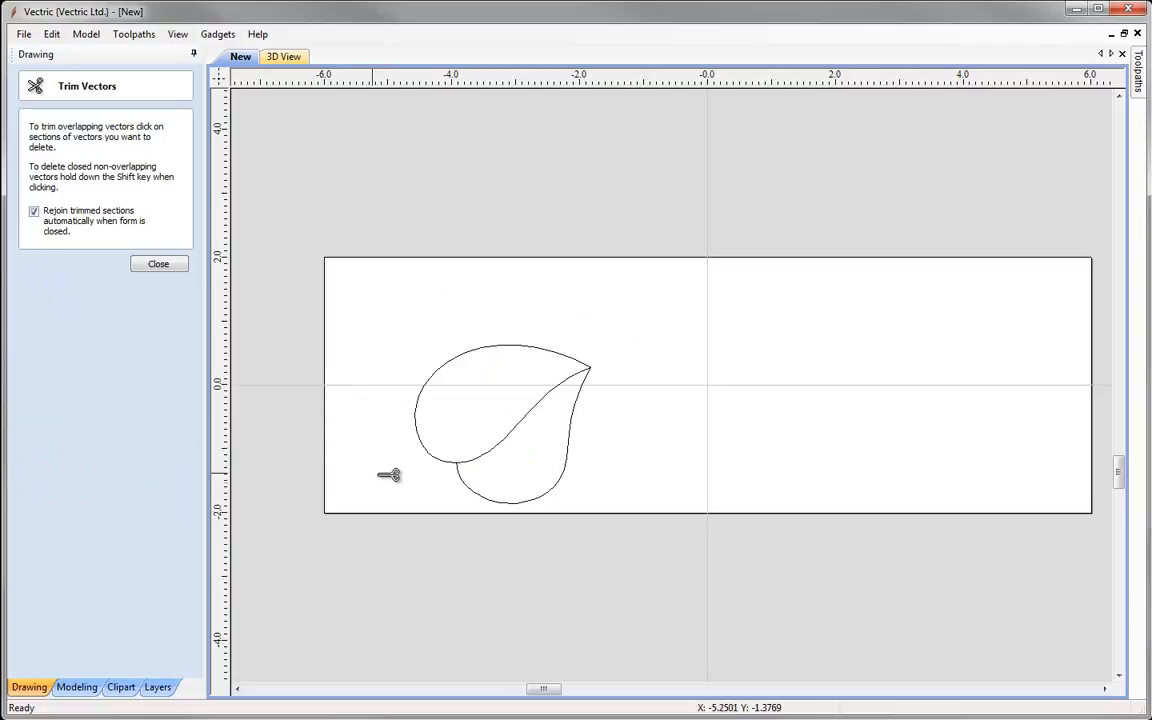
left_click(160, 266)
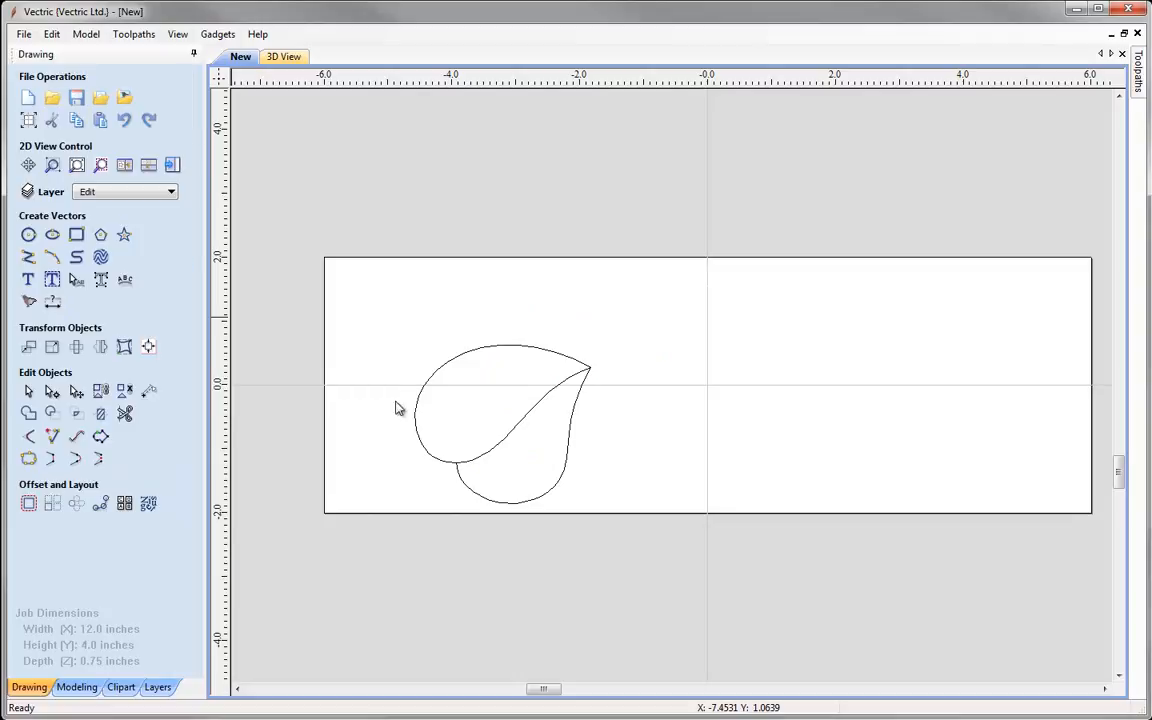
Step: Cut the two-lobed petal outline into separate vectors at its pointed tip node and at the notch node between the lobes
left_click(496, 457)
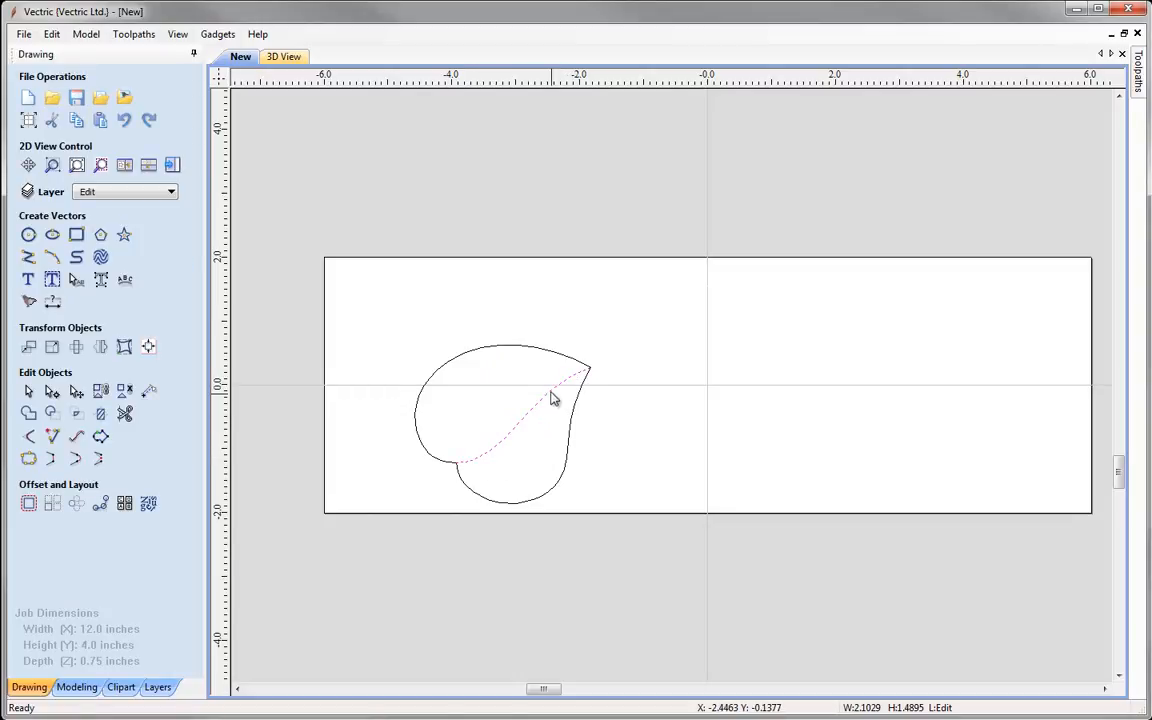
left_click(485, 351)
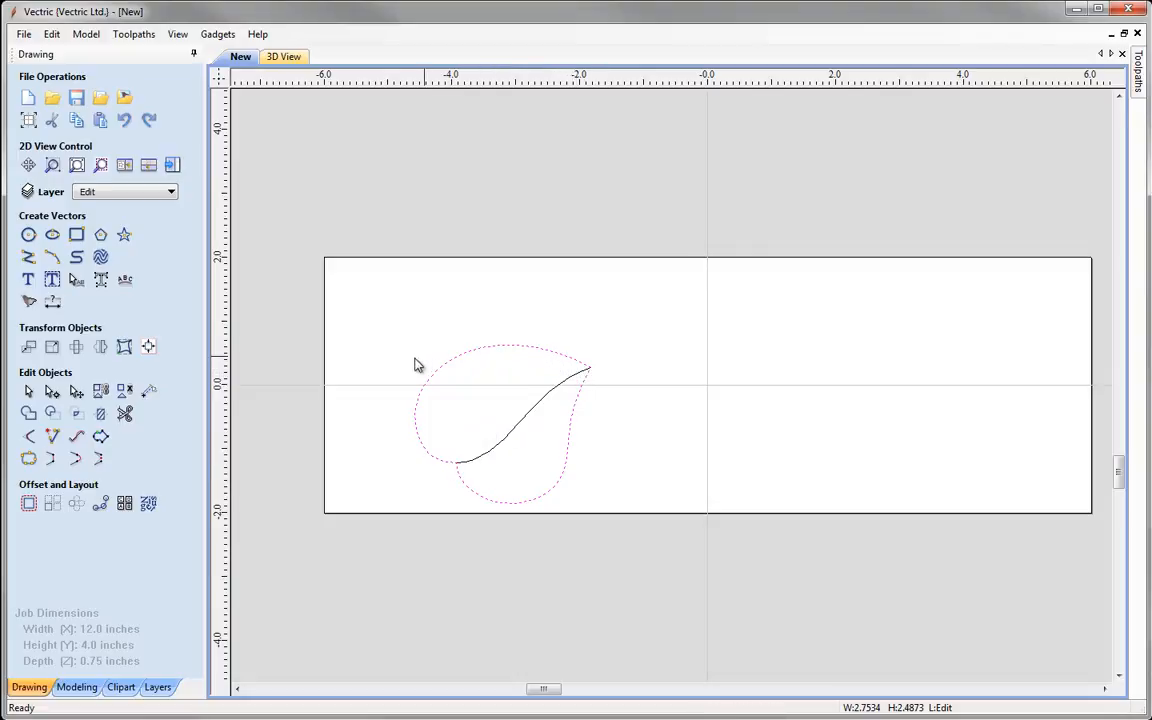
left_click(52, 392)
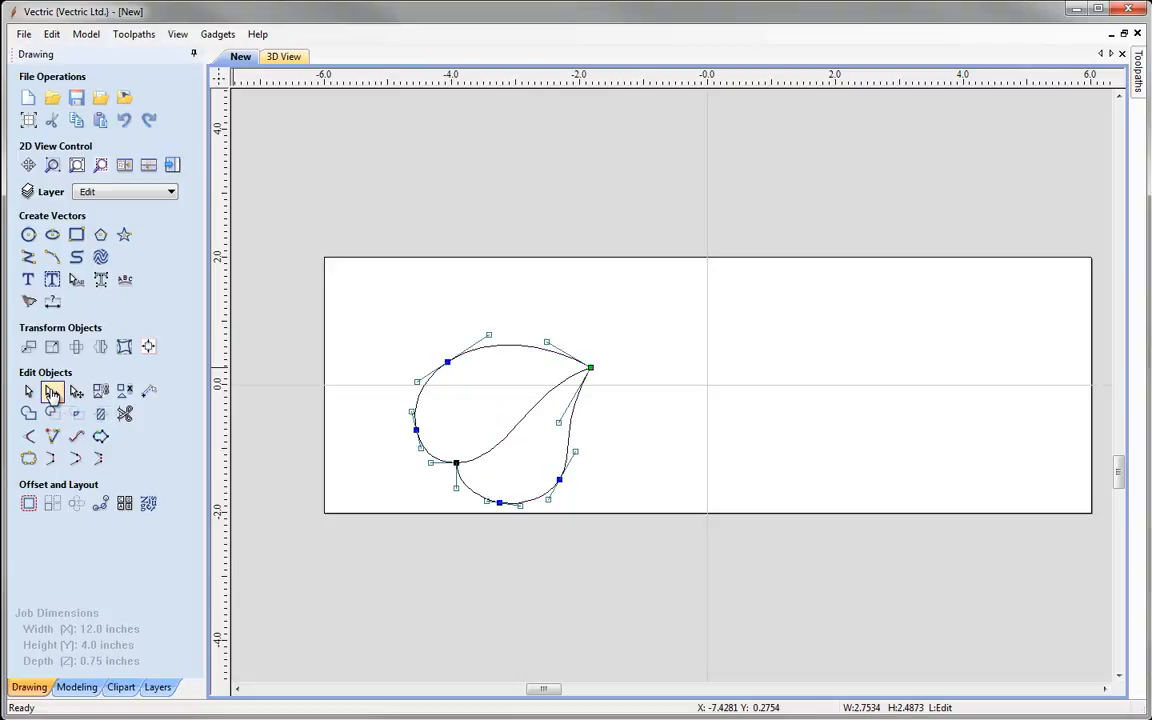
right_click(591, 369)
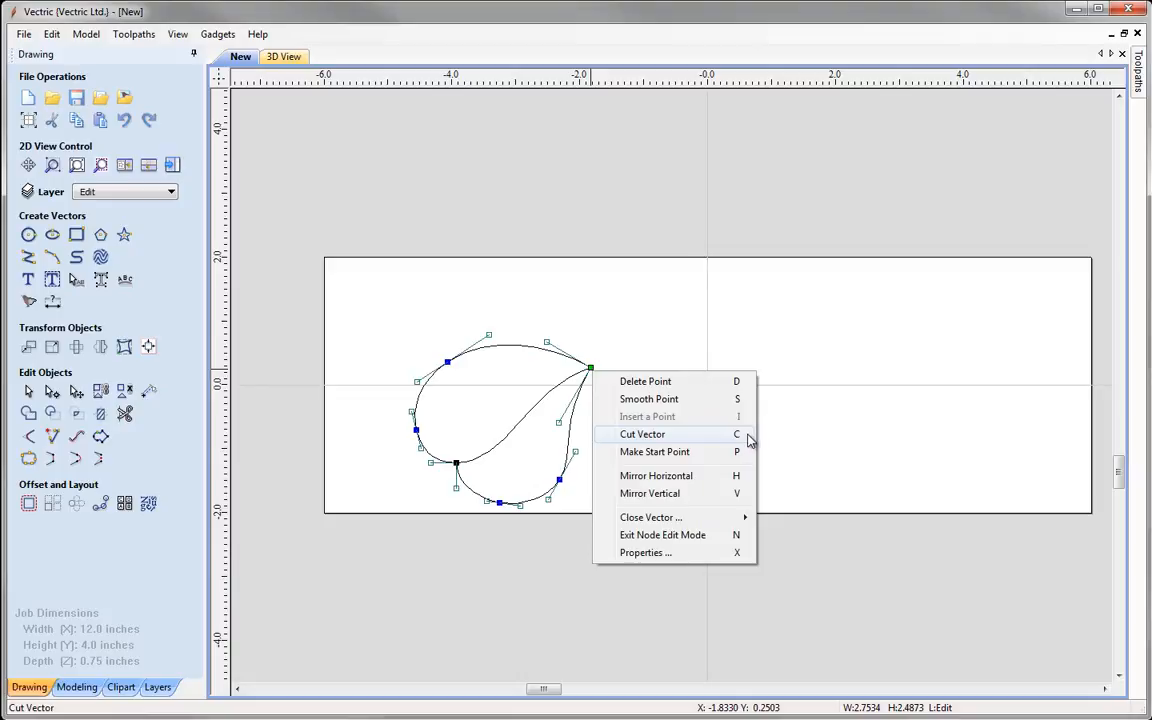
left_click(687, 437)
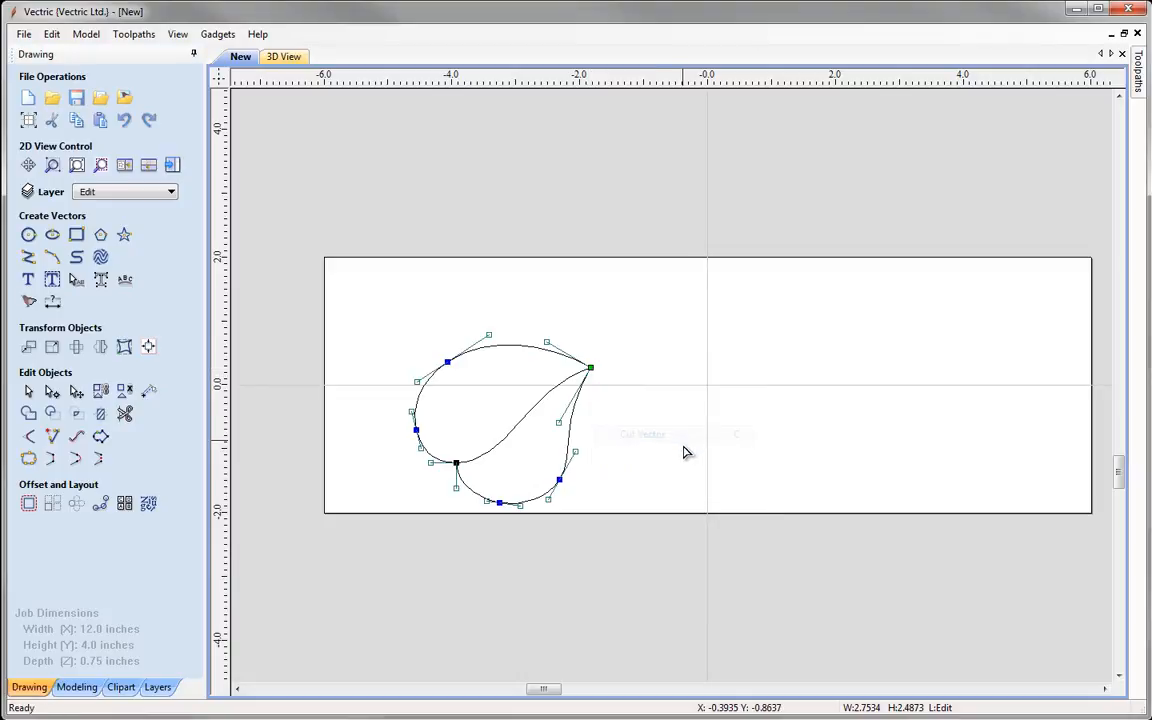
right_click(455, 461)
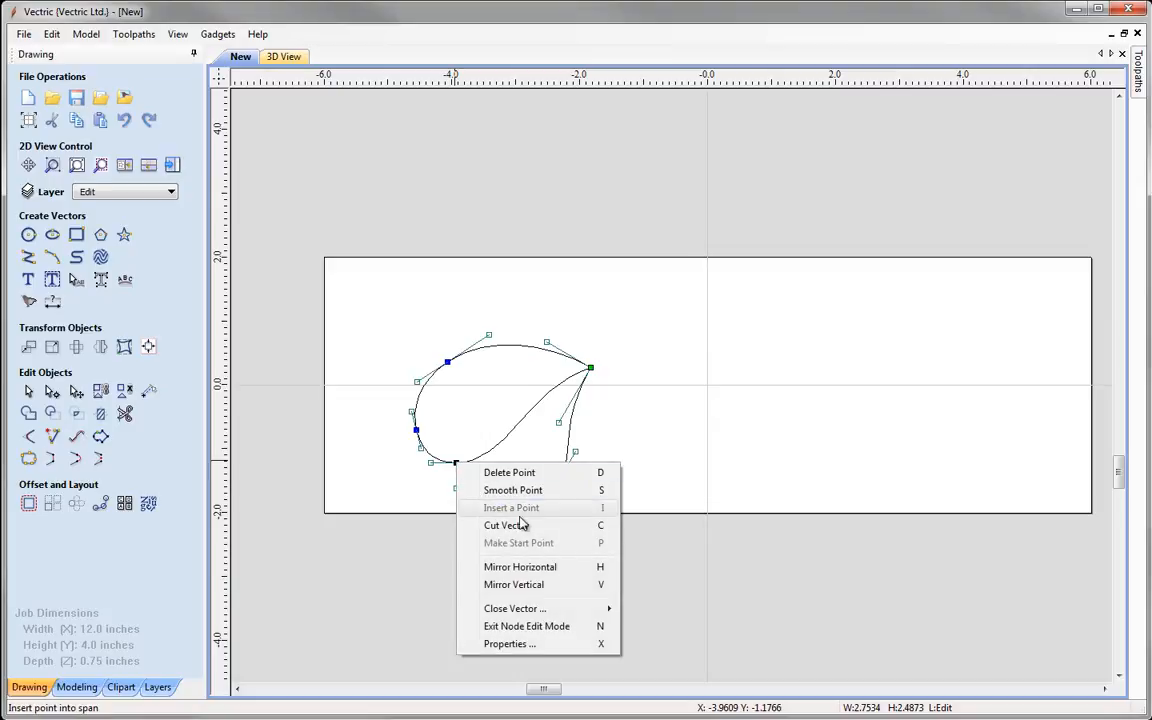
left_click(563, 528)
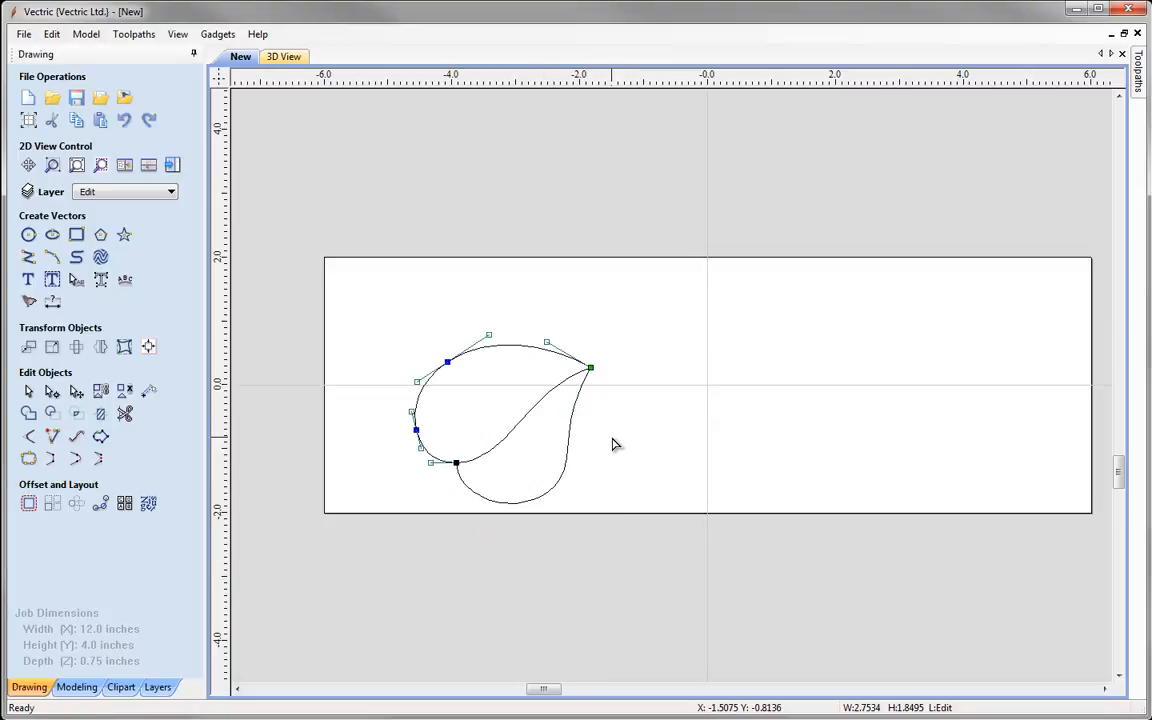
key("Escape")
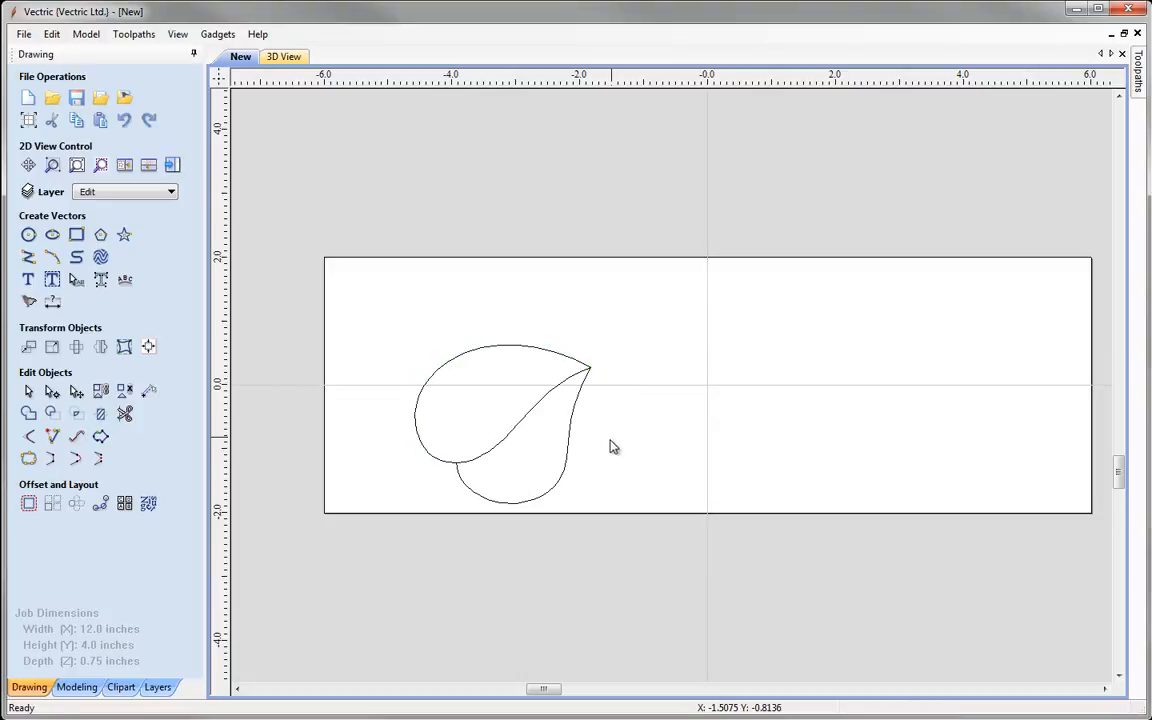
Step: Copy the S-shaped curve dividing the two lobes to the clipboard
left_click(469, 358)
left_click(533, 418)
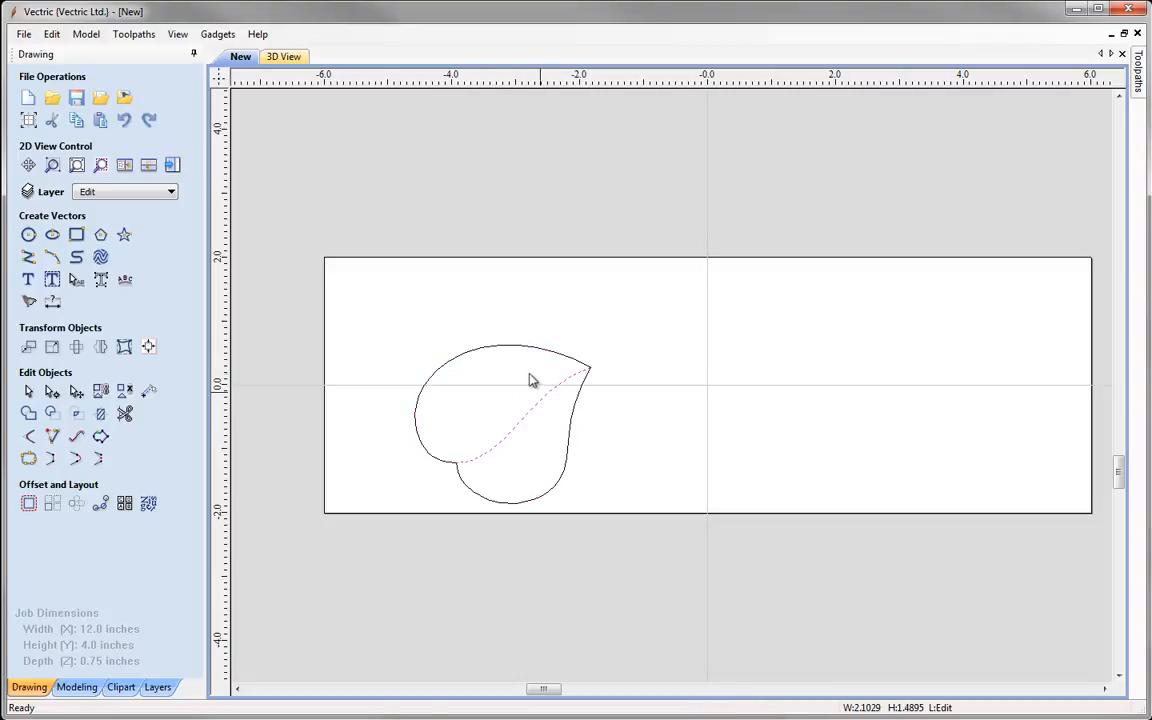
left_click(521, 349)
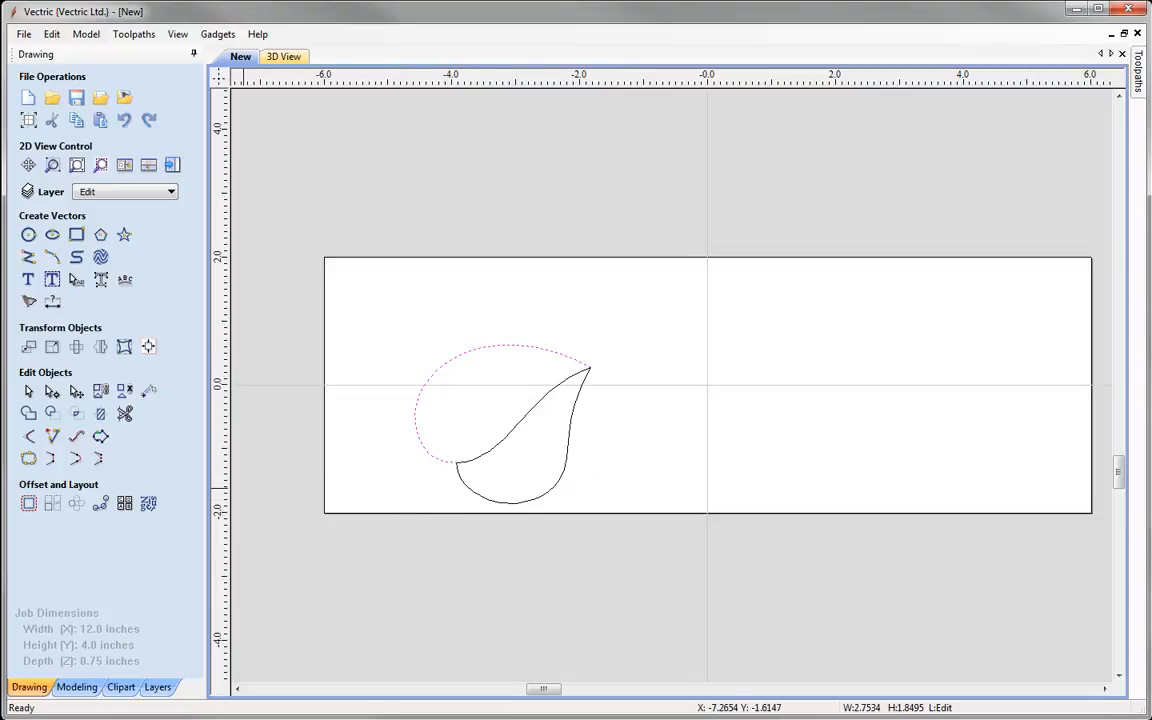
left_click(486, 460)
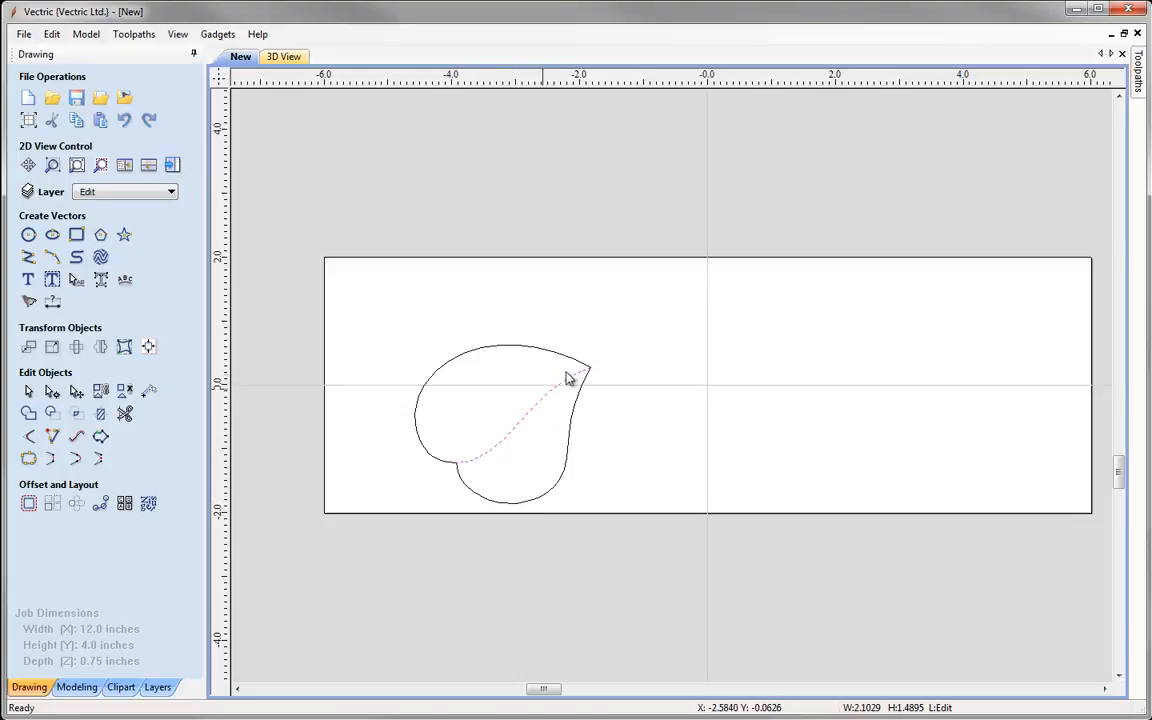
right_click(522, 426)
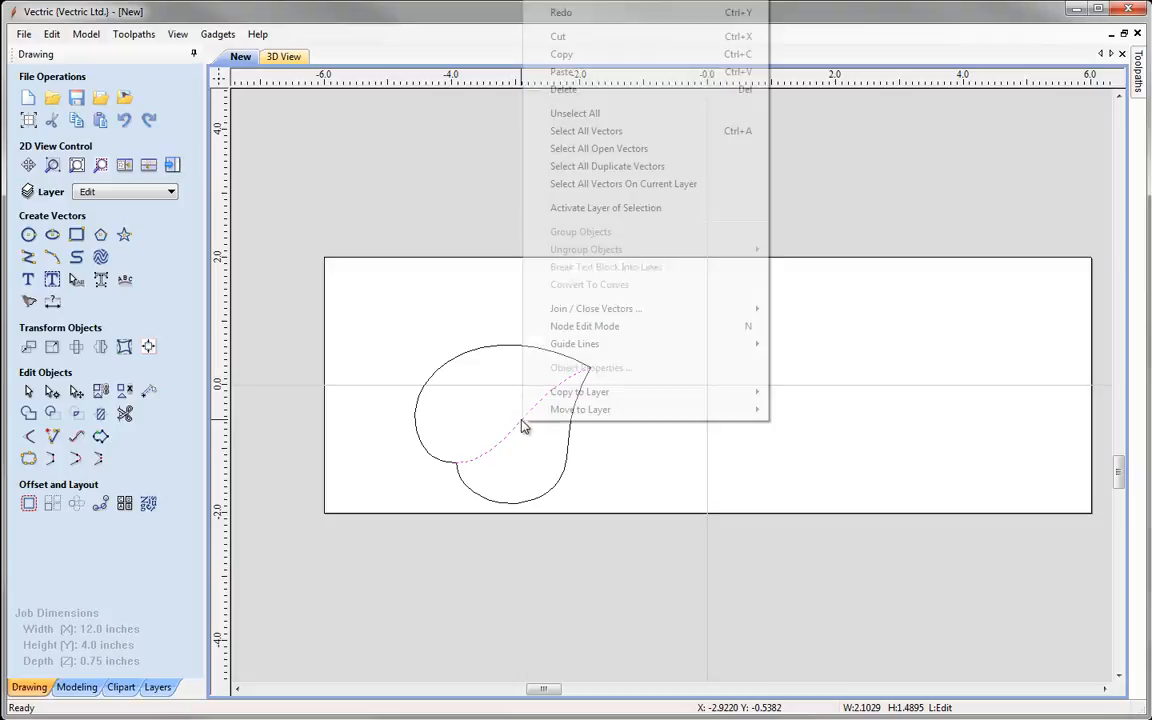
left_click(615, 56)
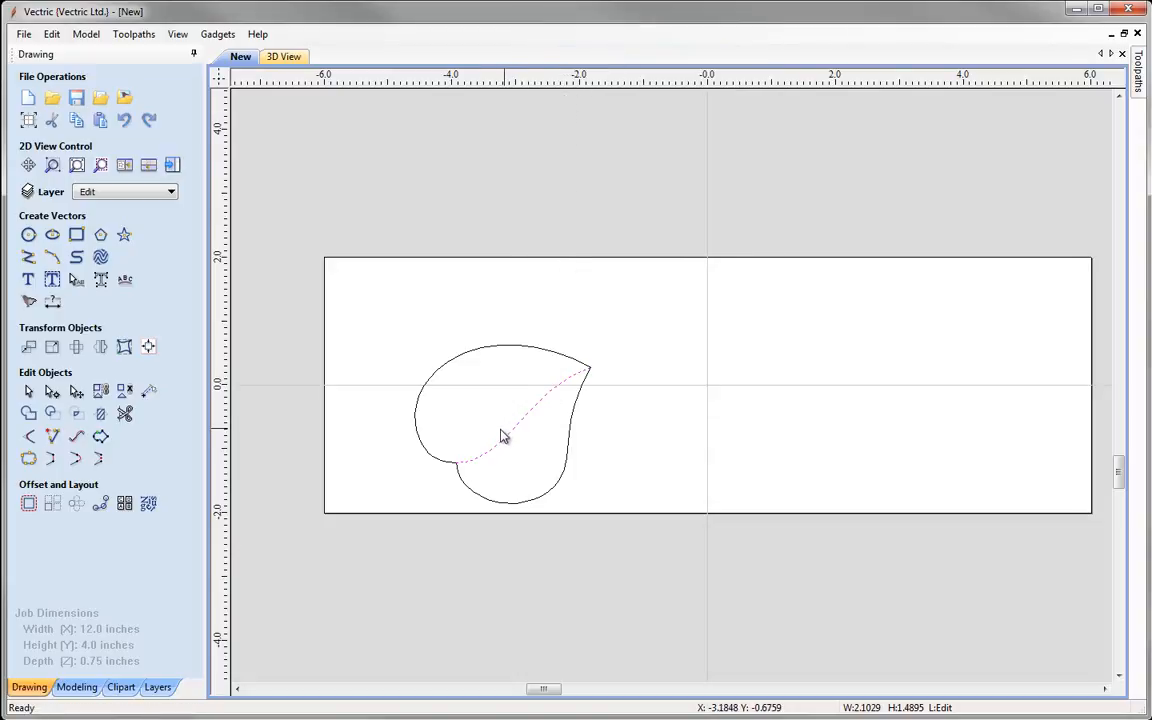
Step: Join the upper lobe's outline with the dividing curve into one closed vector
left_click(423, 456, "shift")
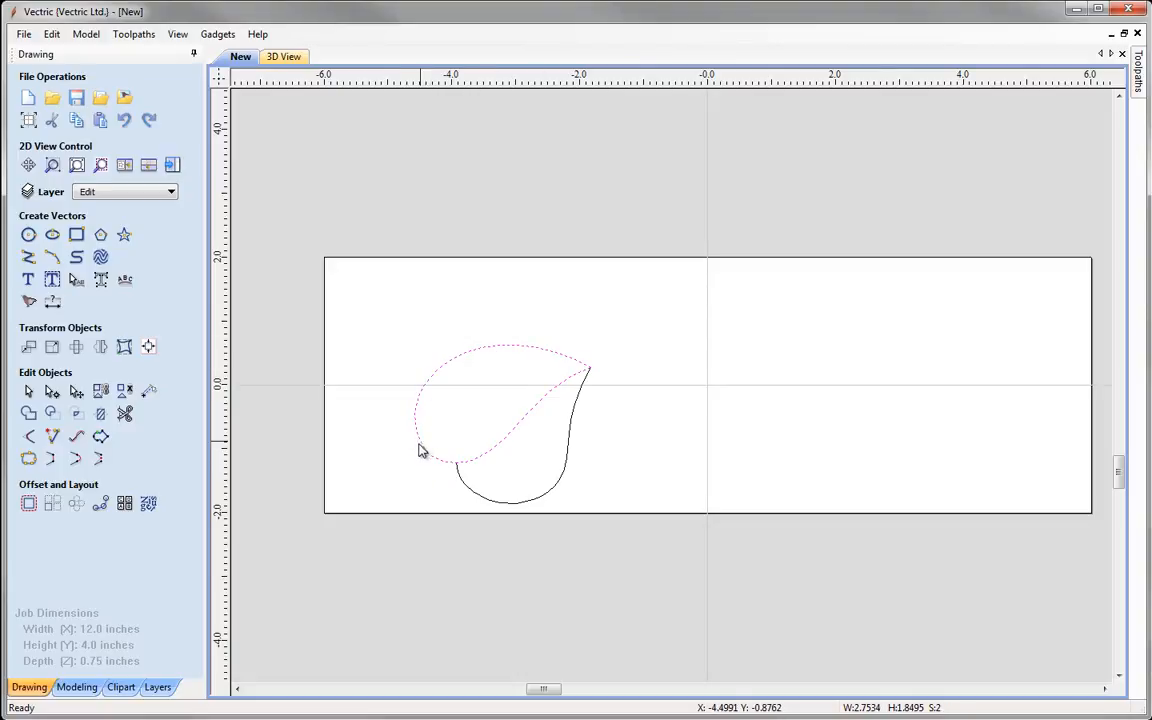
left_click(27, 459)
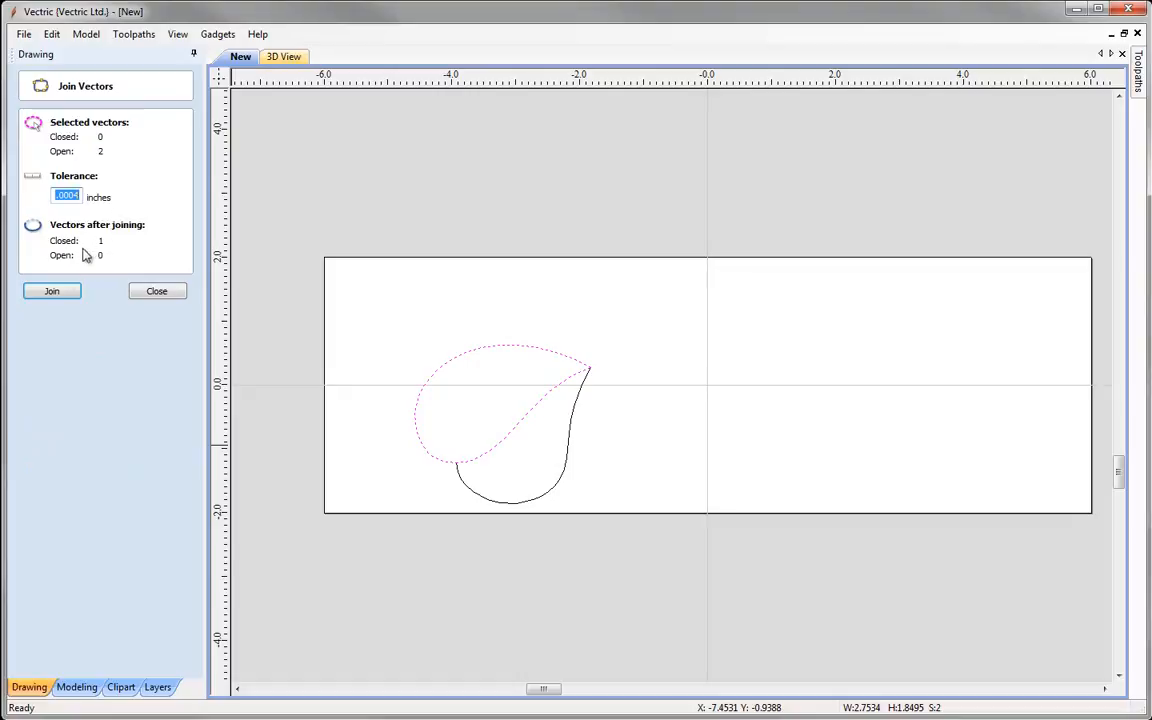
left_click(53, 292)
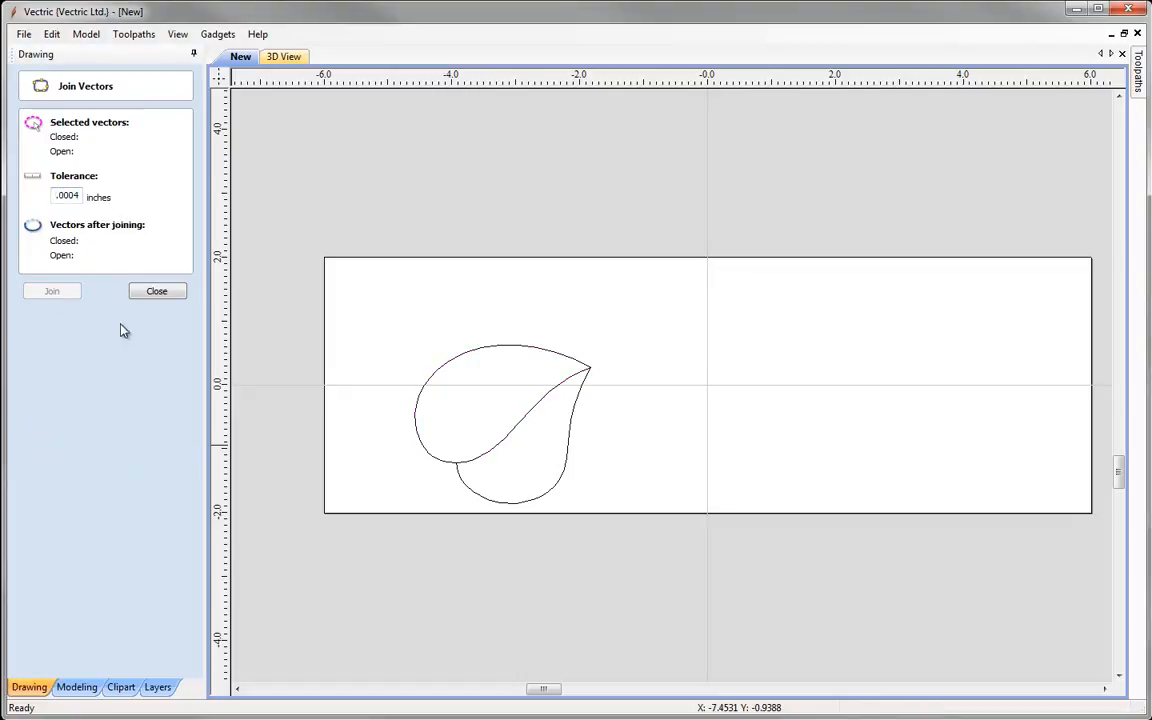
left_click(152, 292)
left_click(489, 350)
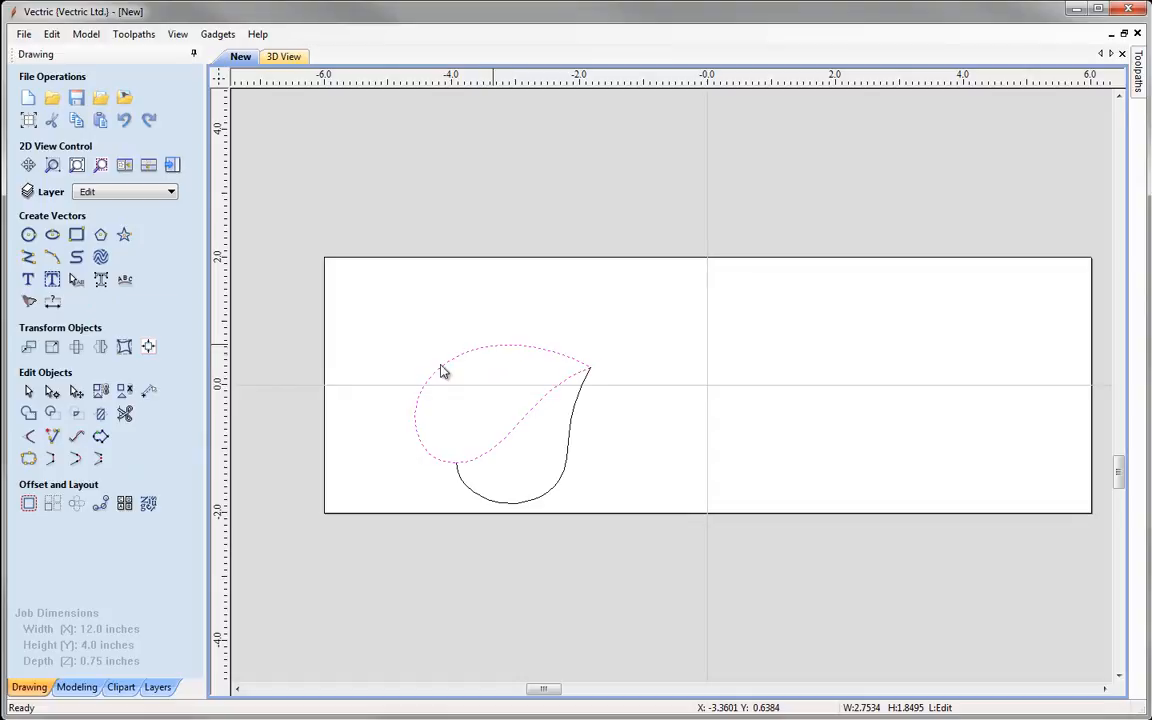
Step: Paste the copied dividing curve in place and join it with the lower lobe's outline into a second closed vector
left_click(472, 403)
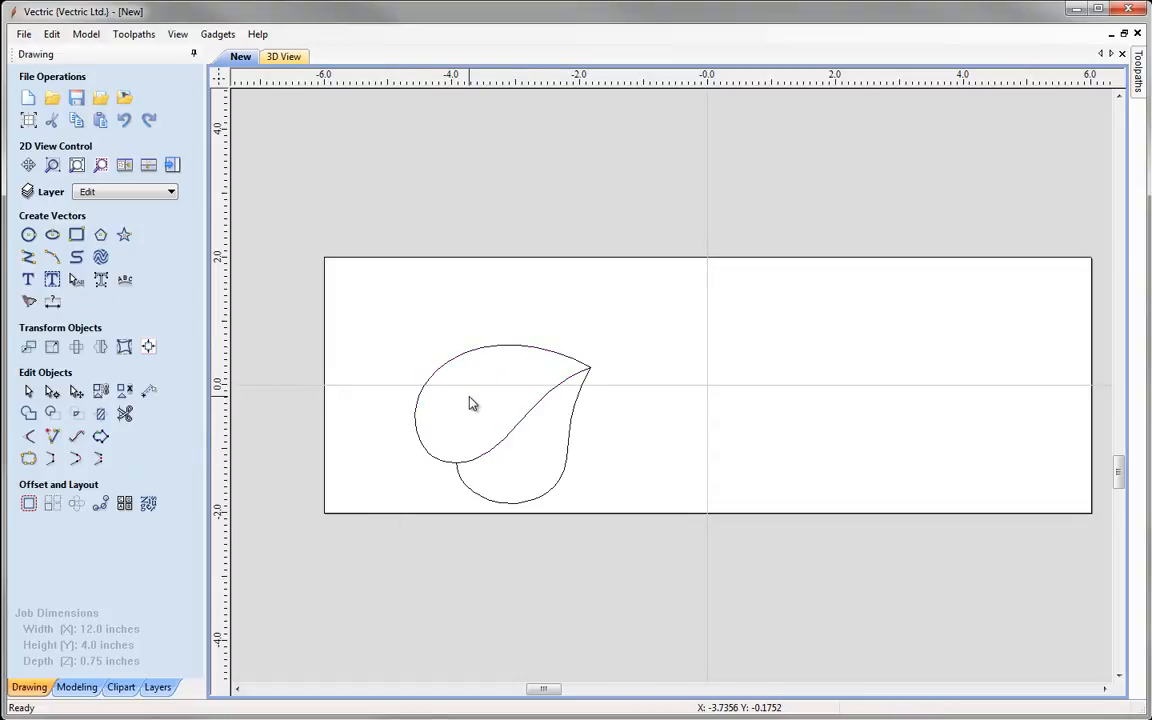
right_click(472, 403)
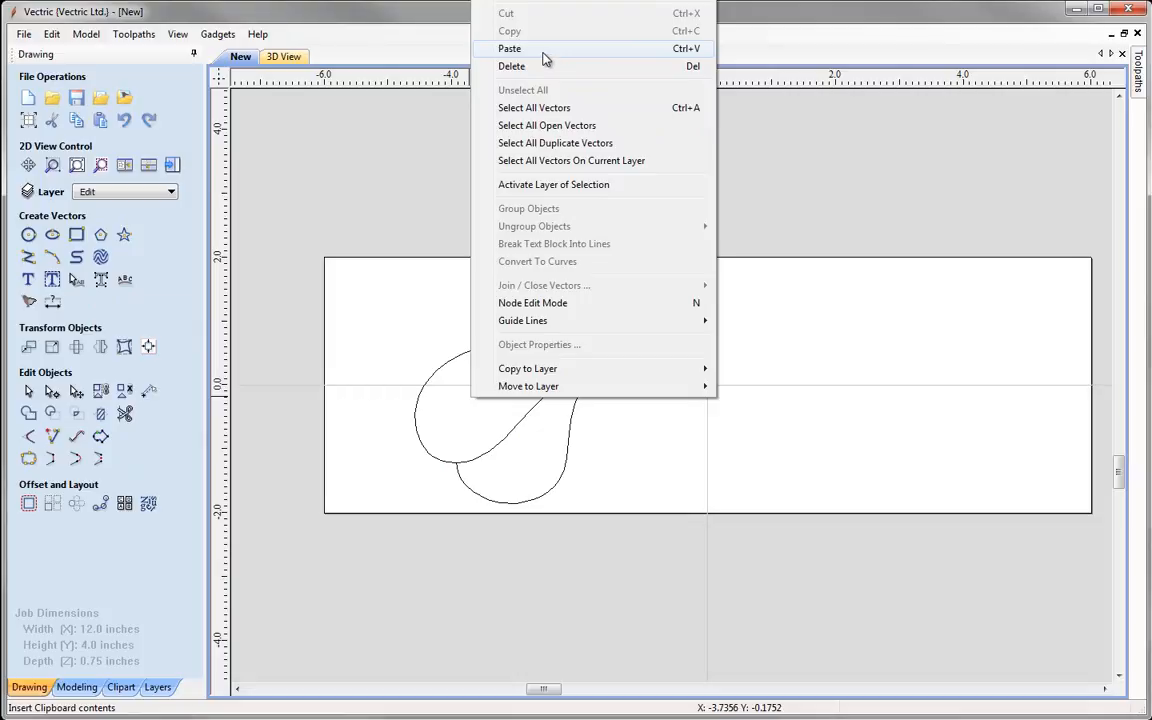
left_click(543, 54)
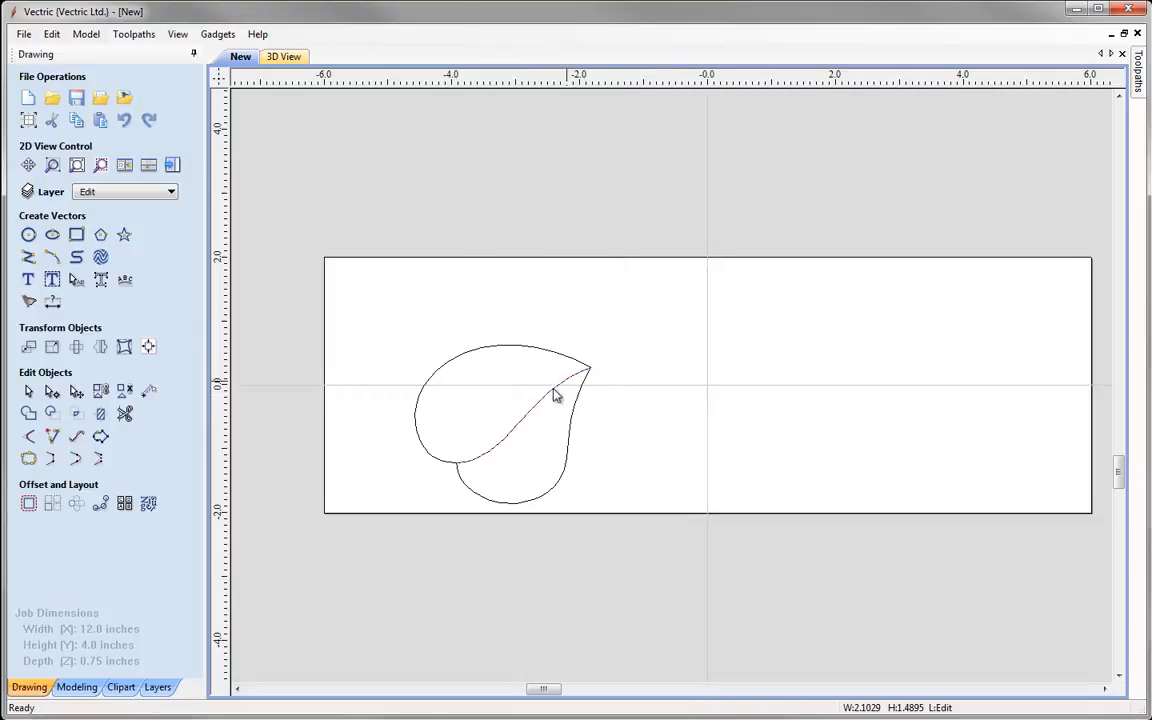
left_click(569, 444, "shift")
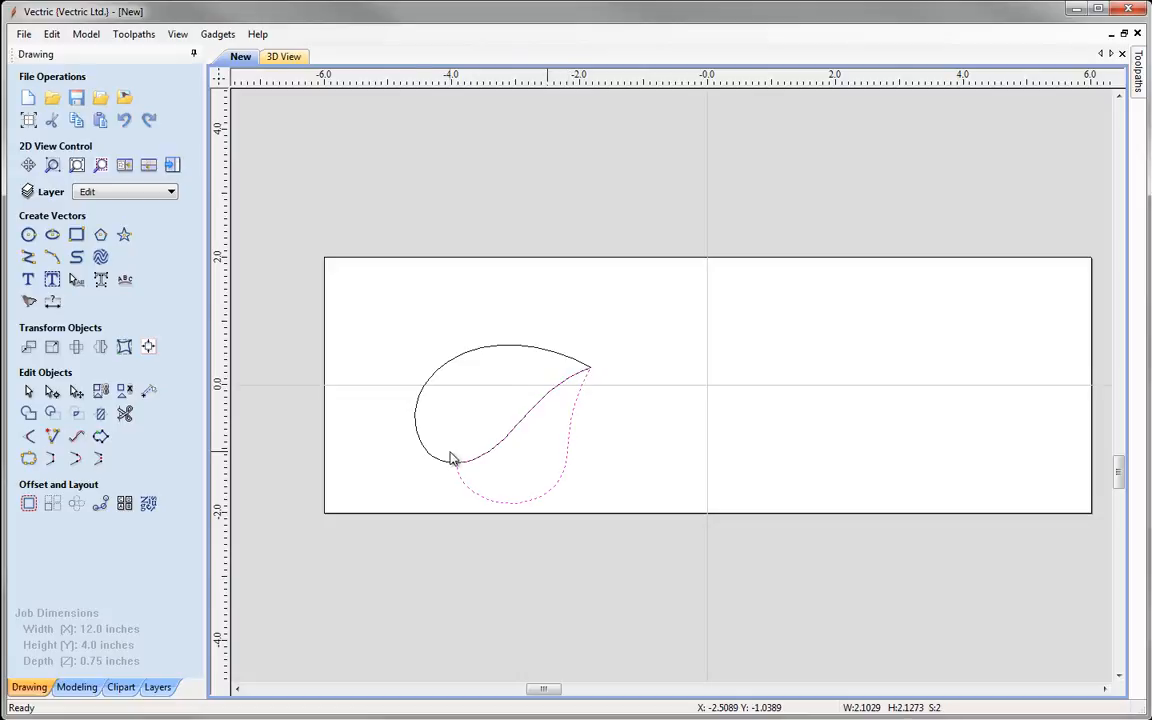
left_click(29, 460)
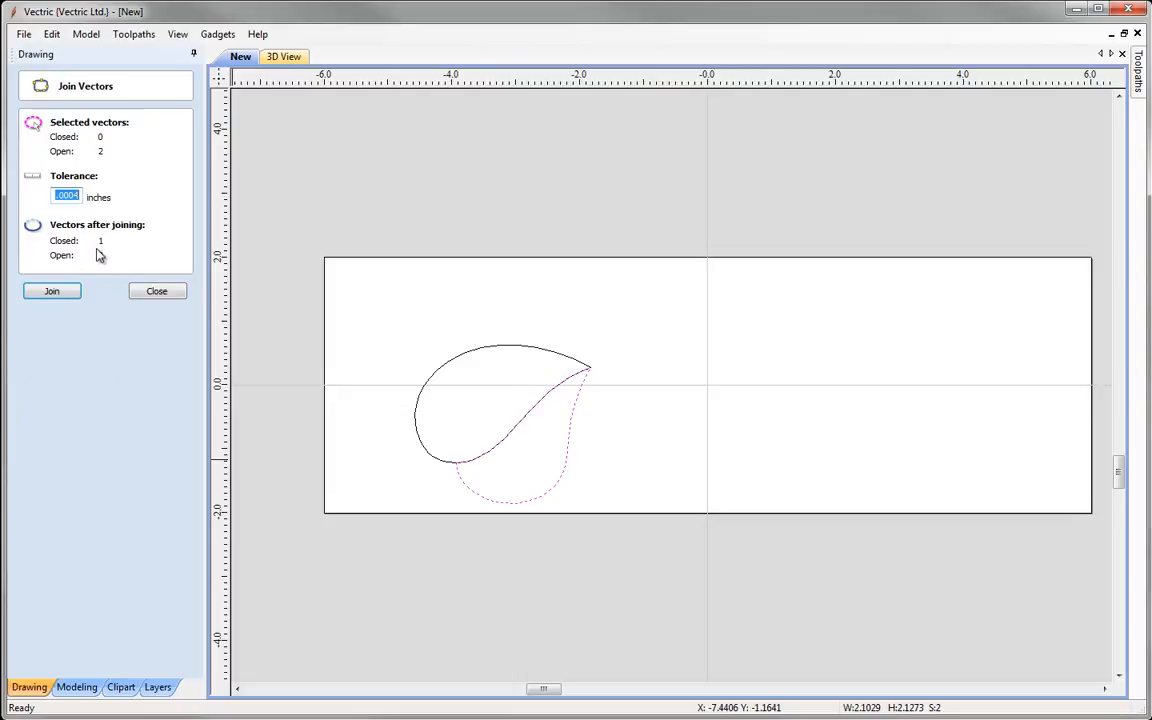
left_click(58, 300)
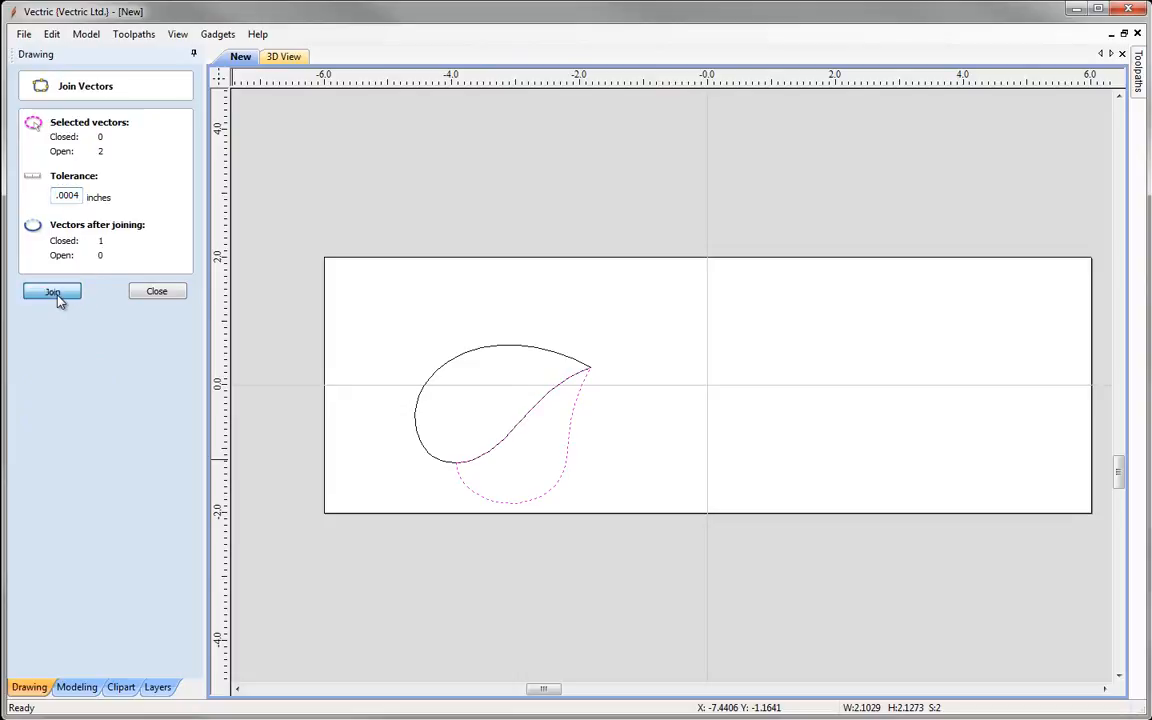
left_click(170, 295)
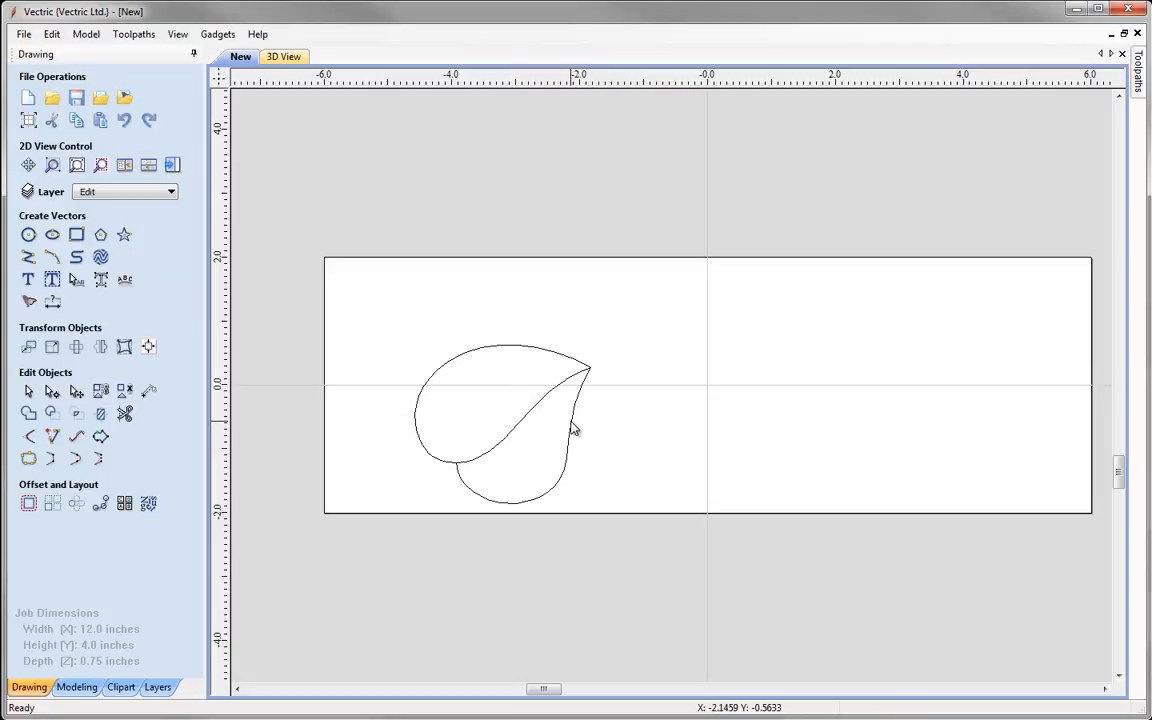
left_click(428, 460)
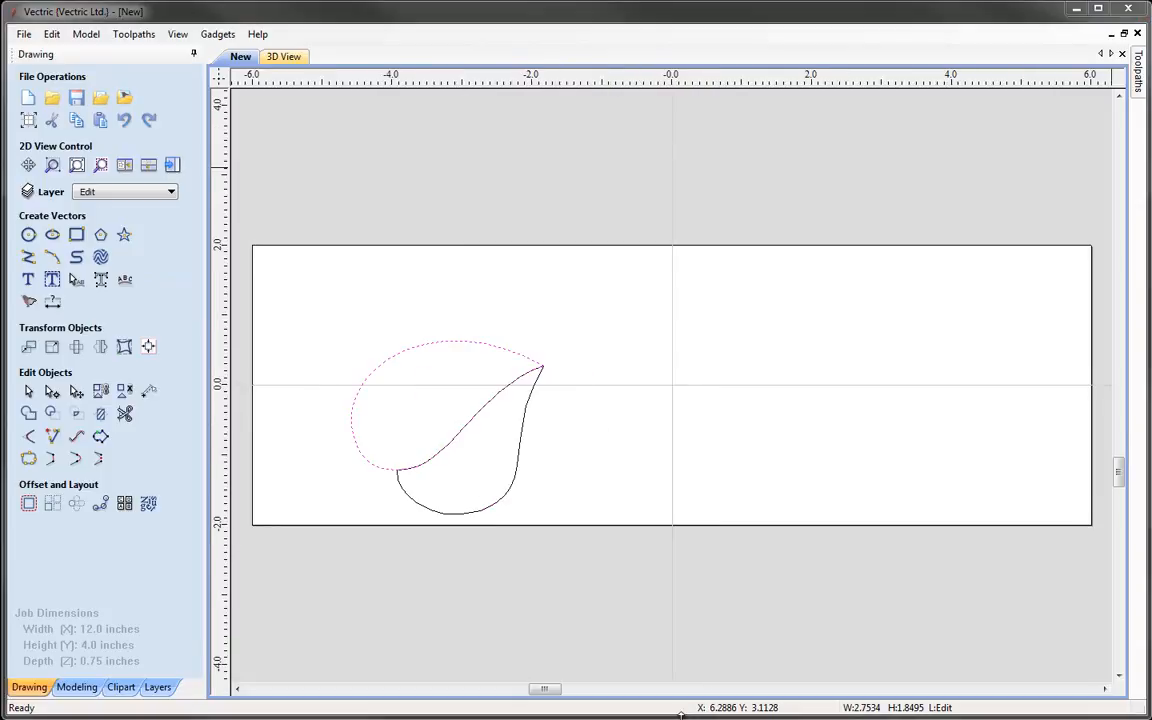
Step: Make a smaller copy of the closed lower lobe about its centre, scaled to about 1.54 by 1.55 inches
left_click(428, 511)
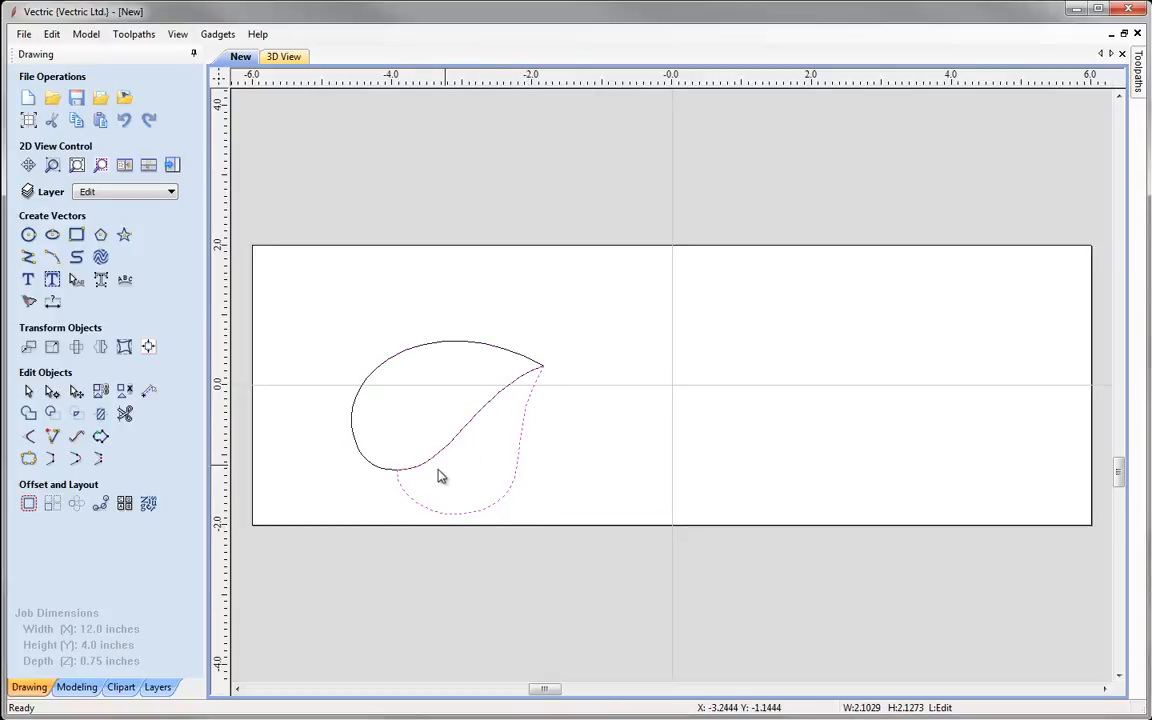
left_click(524, 430)
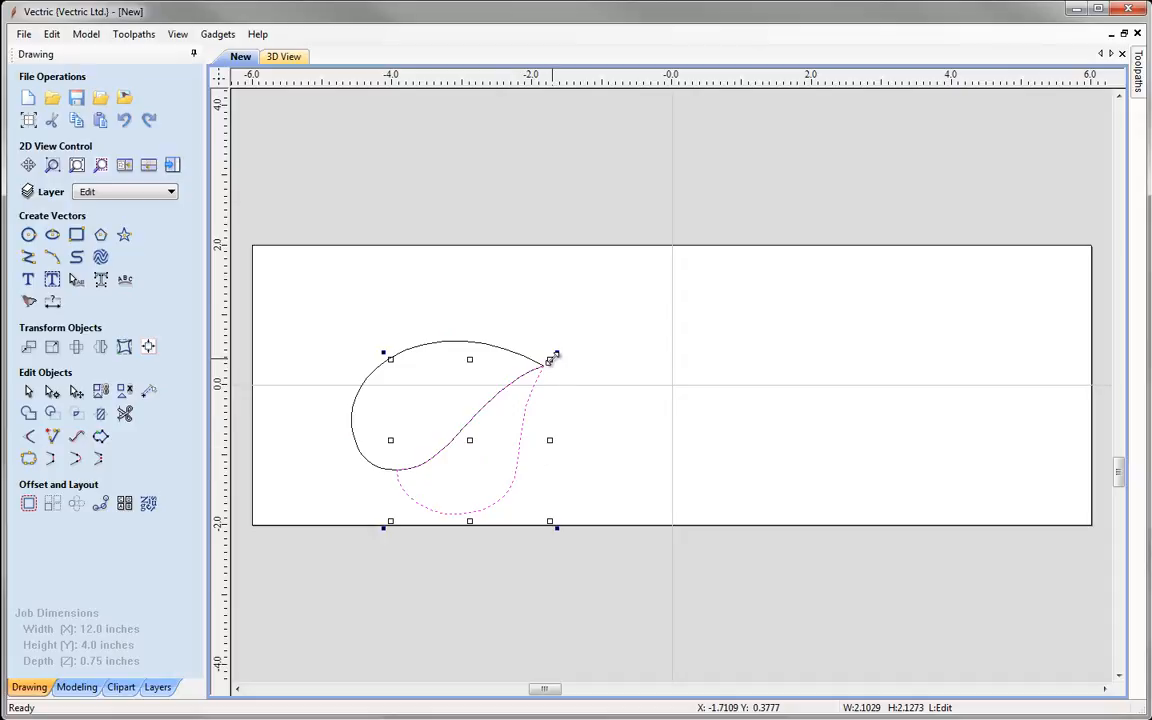
left_click_drag(550, 358, 531, 381)
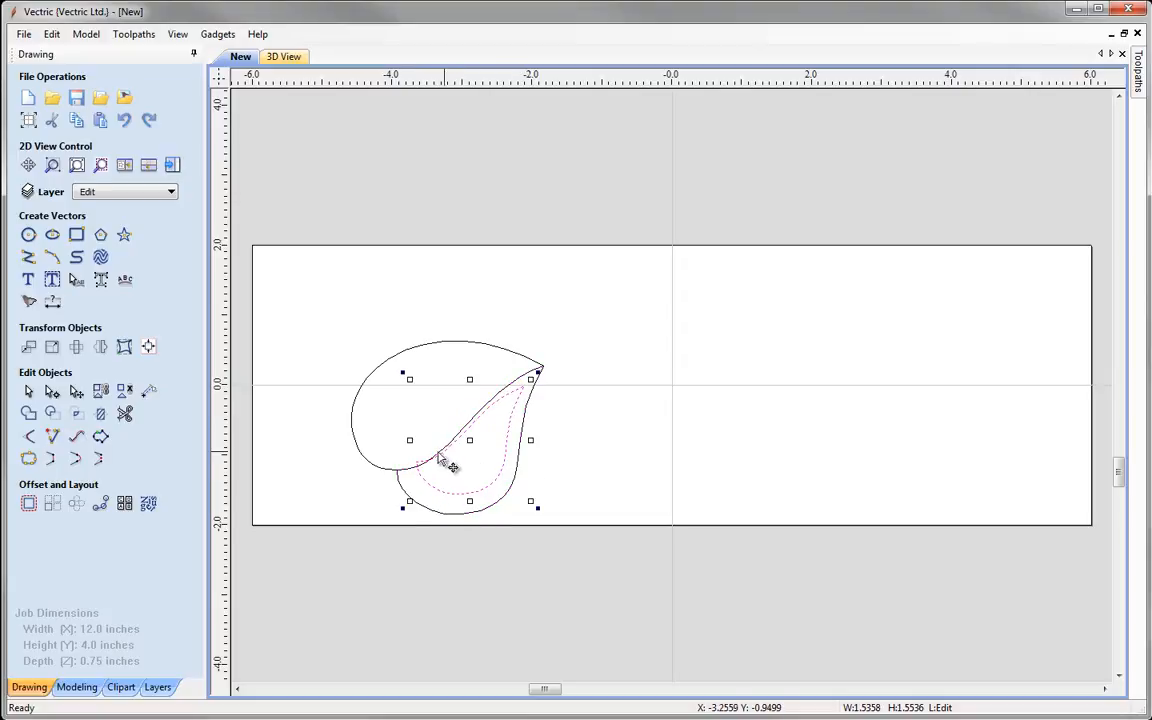
Step: Rotate the smaller lobe copy slightly and shift it so its tip meets the dividing curve and its upper edge overlaps the upper lobe
scroll(429, 458, "up", 2)
scroll(429, 458, "up", 2)
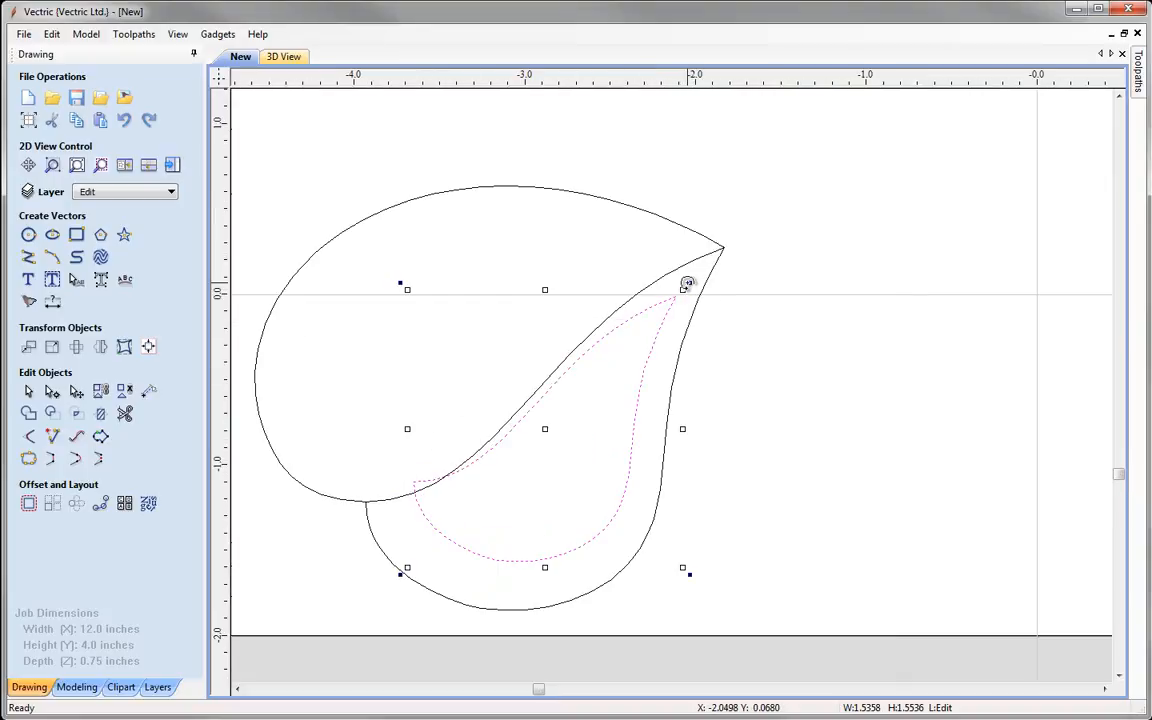
left_click_drag(686, 285, 663, 271)
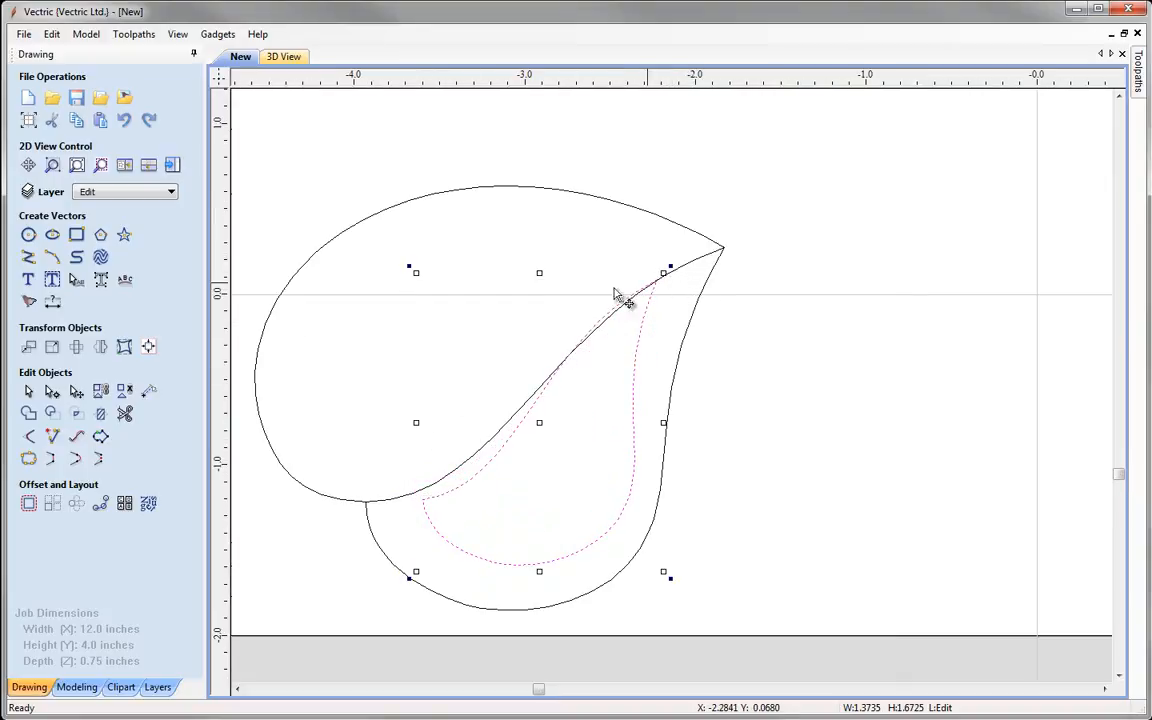
left_click_drag(540, 432, 528, 418)
mouse_move(663, 258)
left_mouse_down()
mouse_move(656, 252)
mouse_move(664, 268)
left_mouse_up()
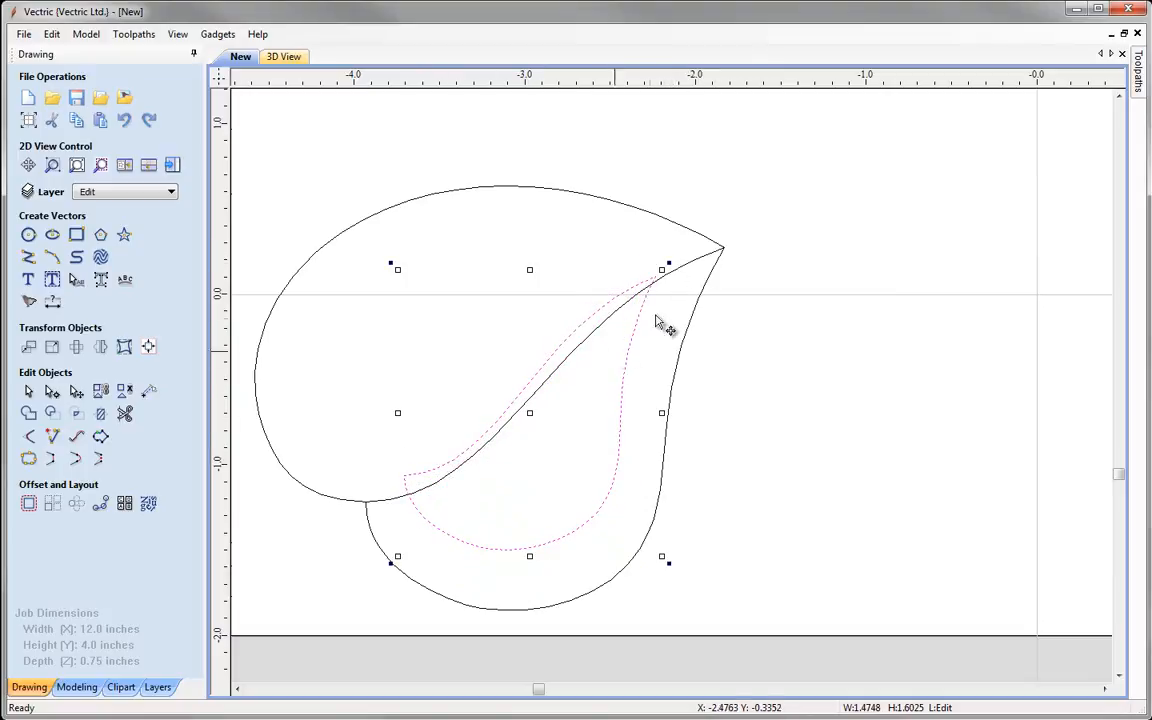
key("Escape")
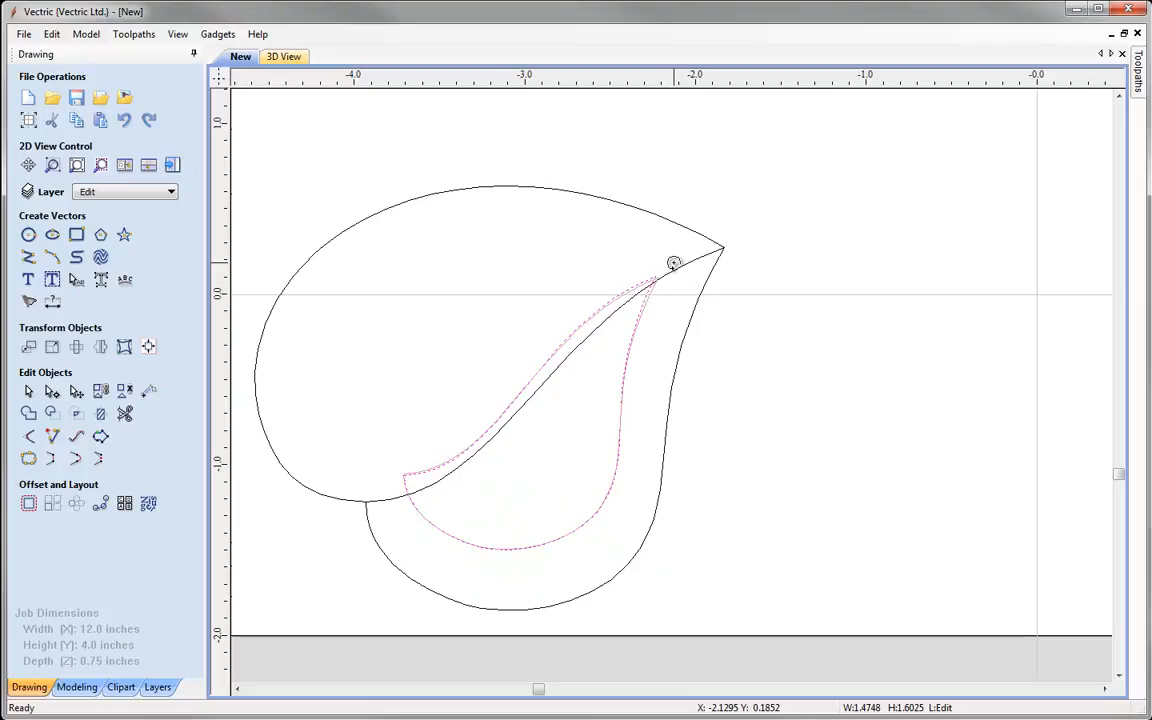
left_click(669, 264)
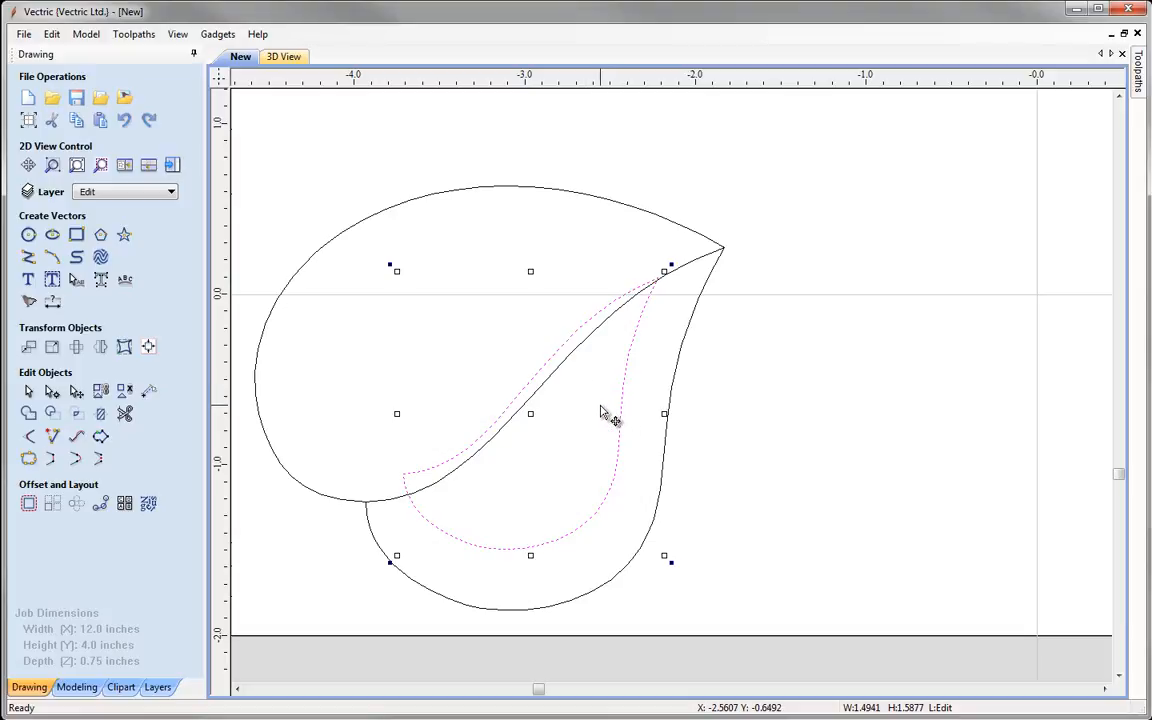
left_click(535, 453)
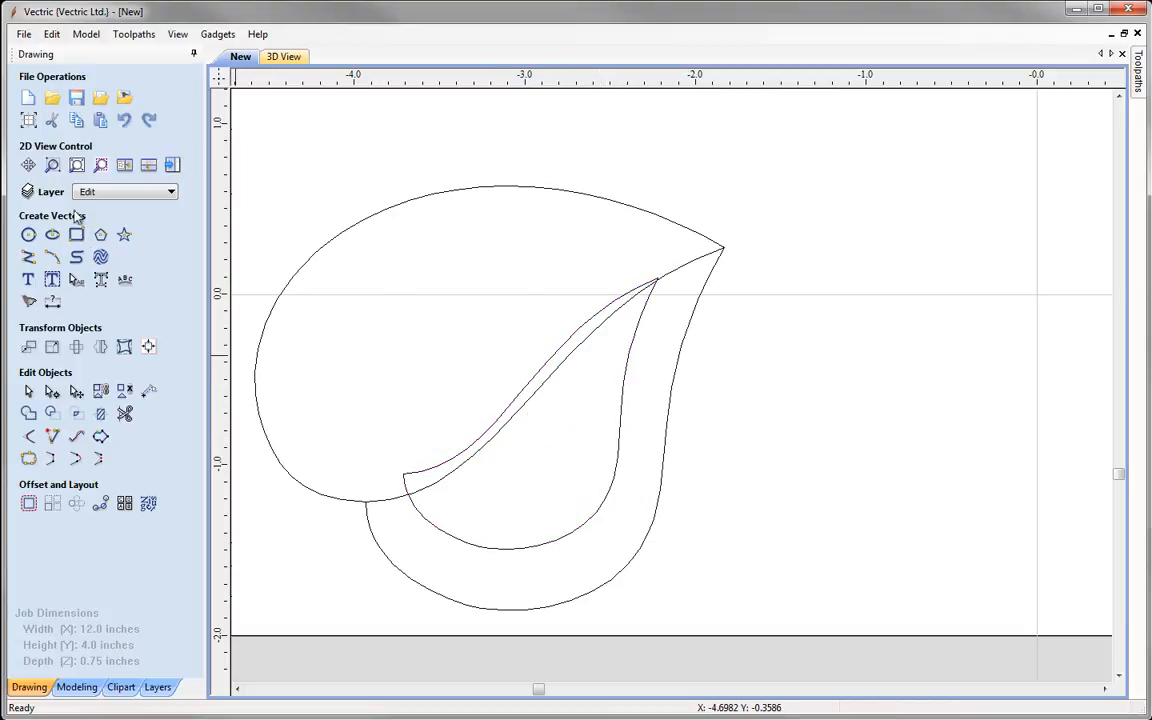
left_click(77, 166)
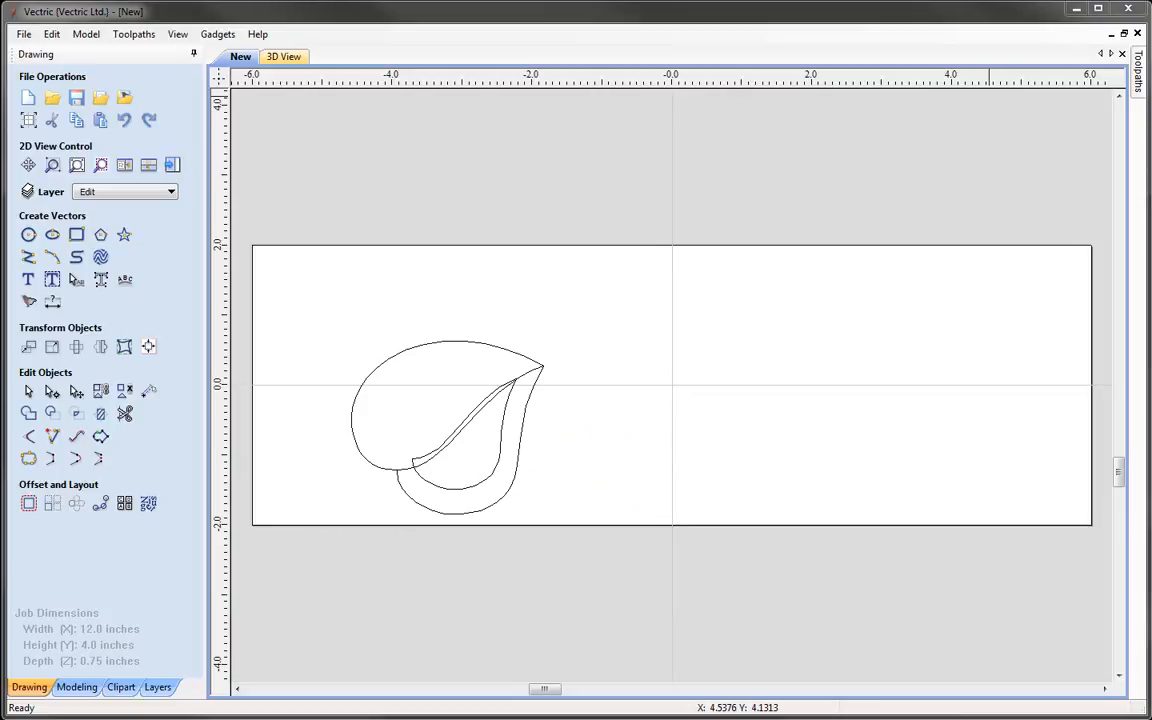
Step: Delete the Edit layer while moving its vectors to Layer 1, and make Layer 1 visible
left_click(159, 688)
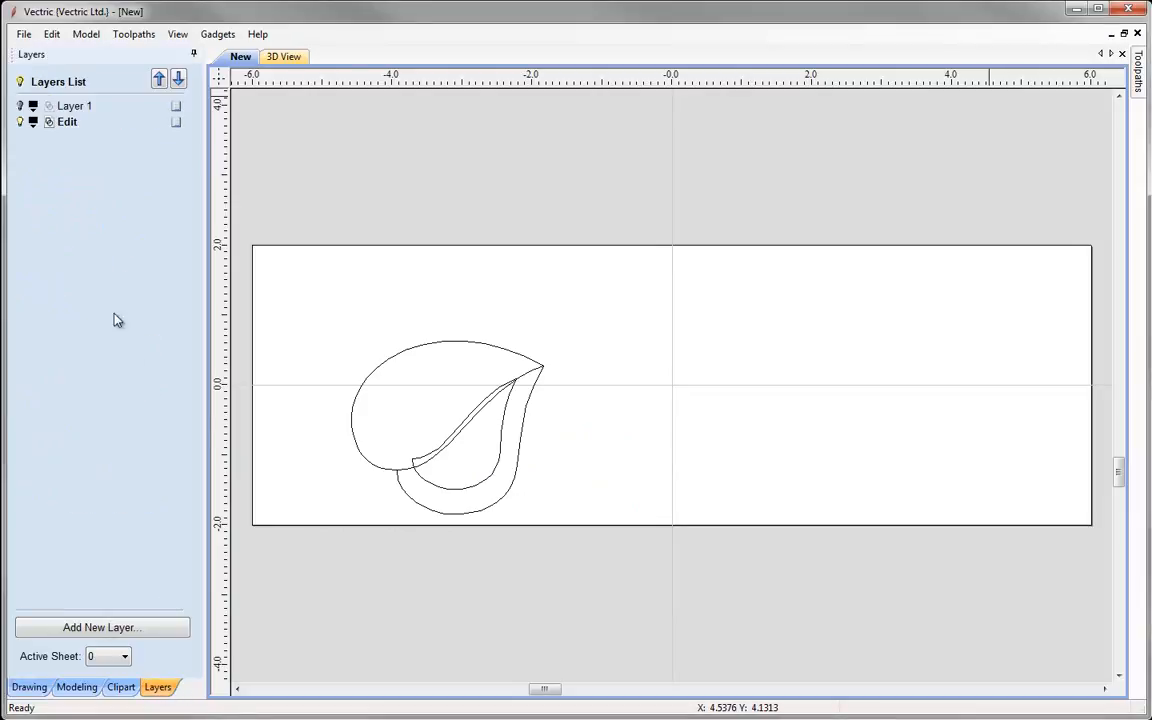
right_click(177, 128)
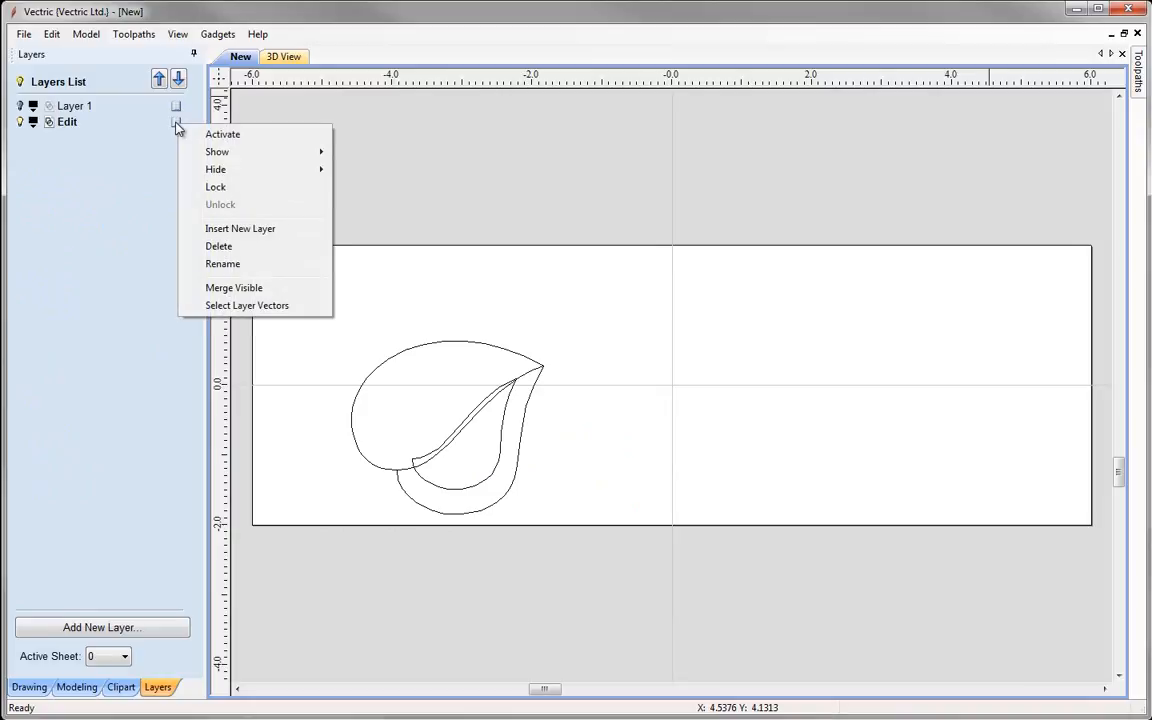
left_click(218, 246)
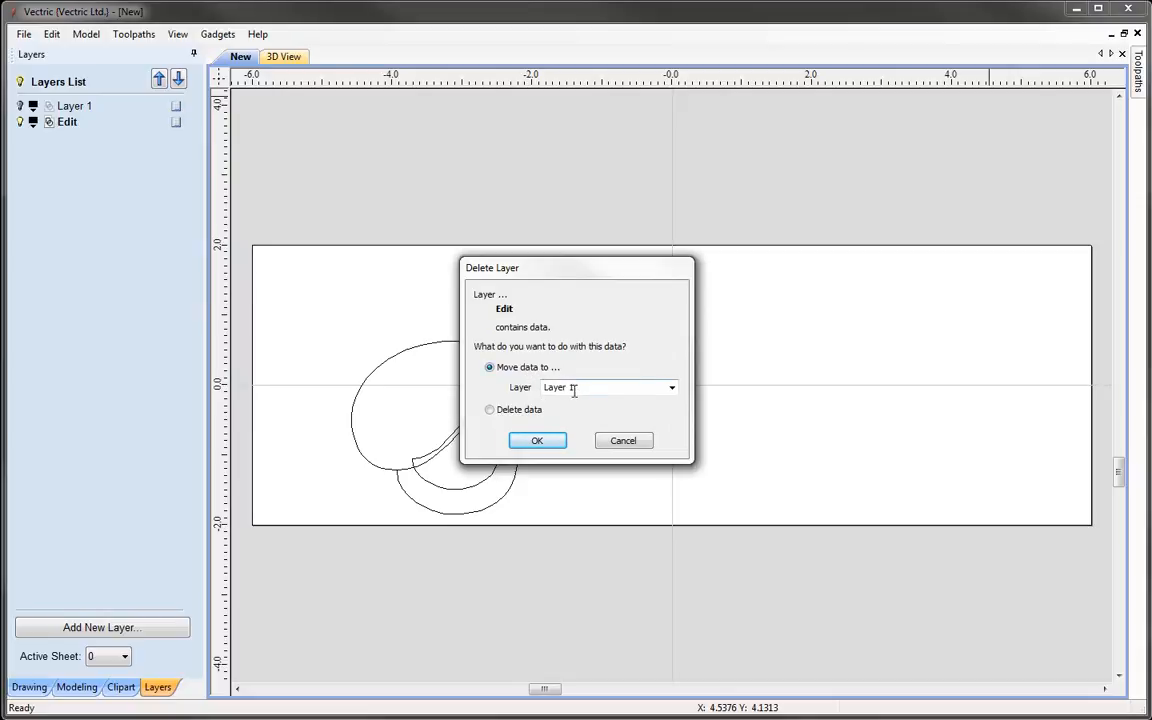
left_click(537, 443)
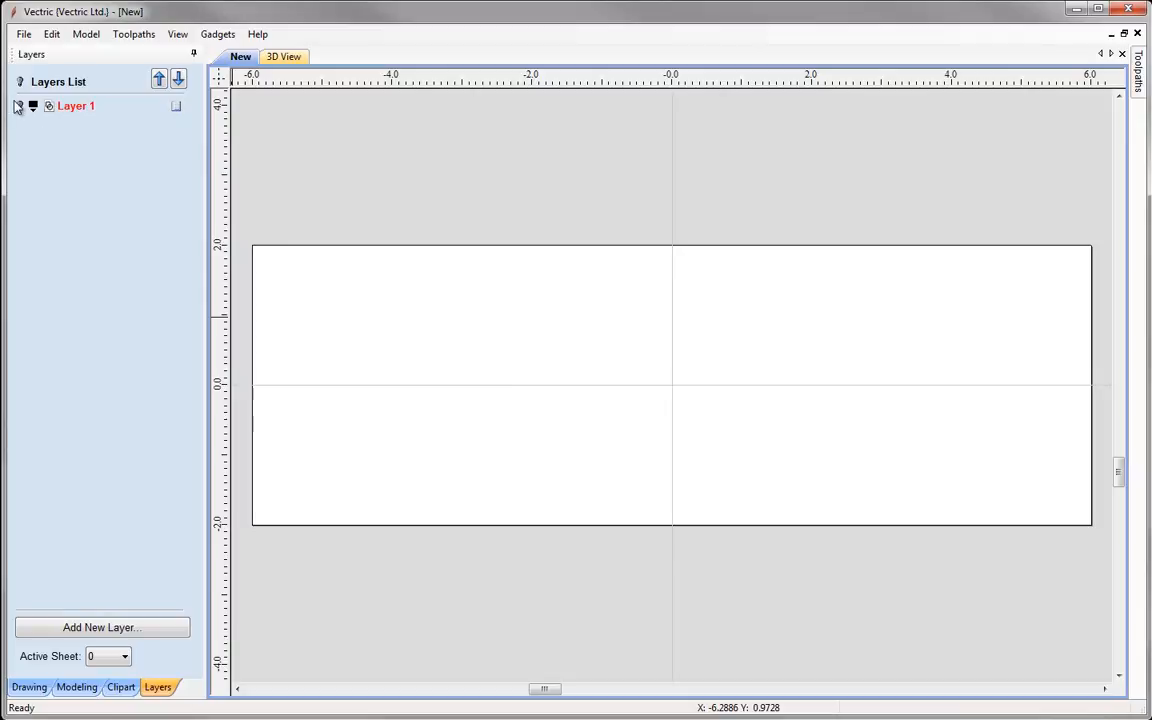
left_click(19, 106)
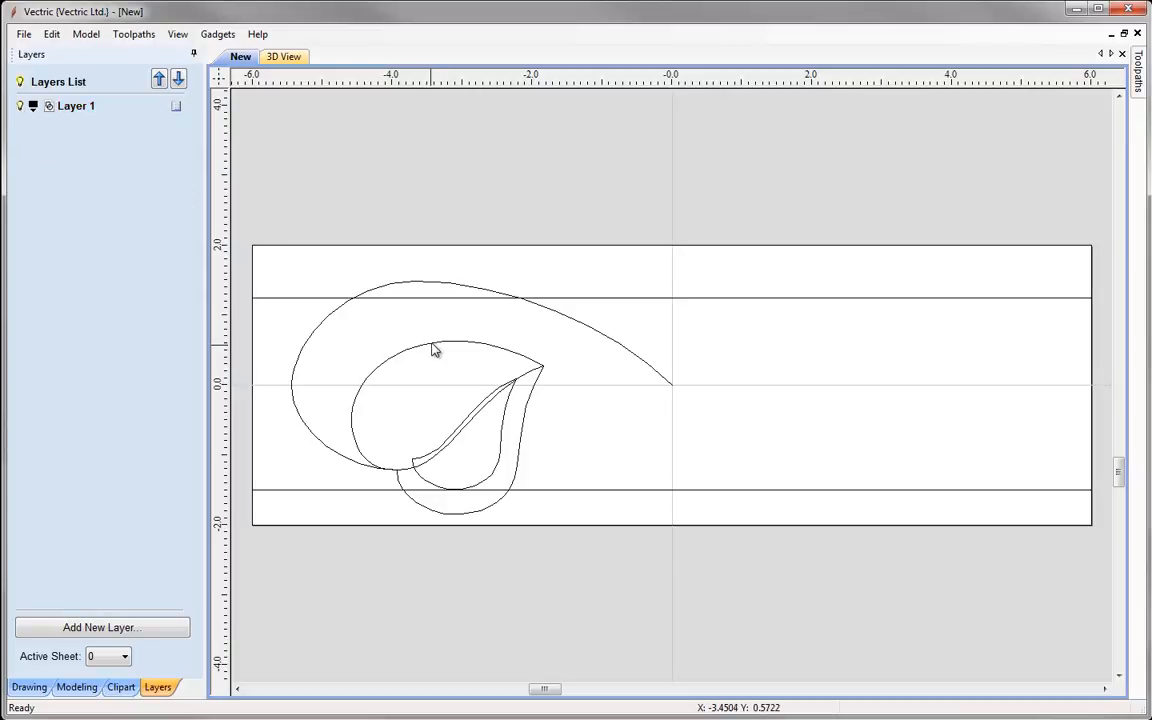
left_click(515, 376)
left_click(518, 398)
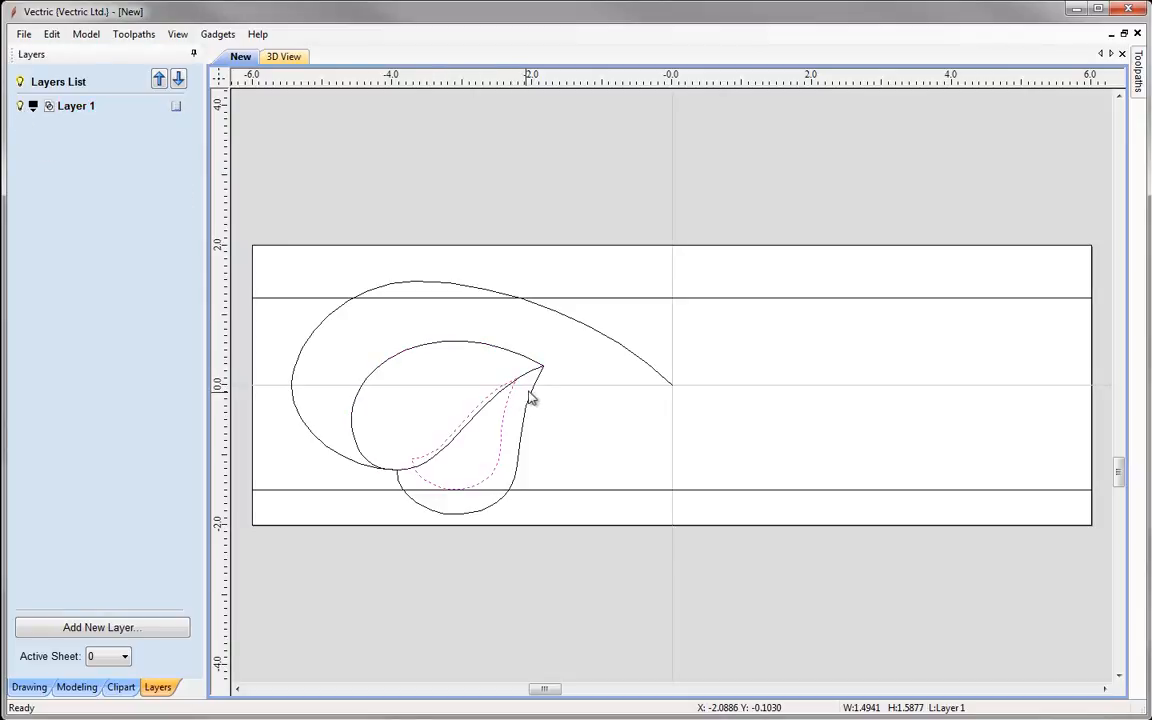
left_click(505, 295)
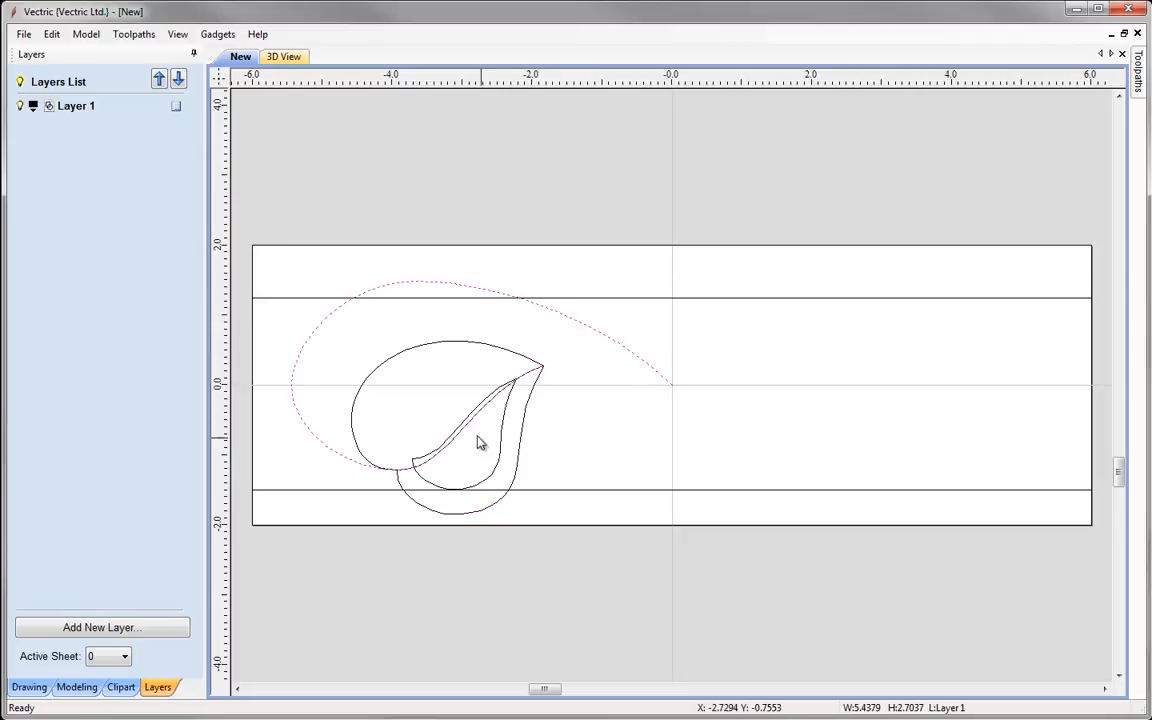
left_click(366, 275)
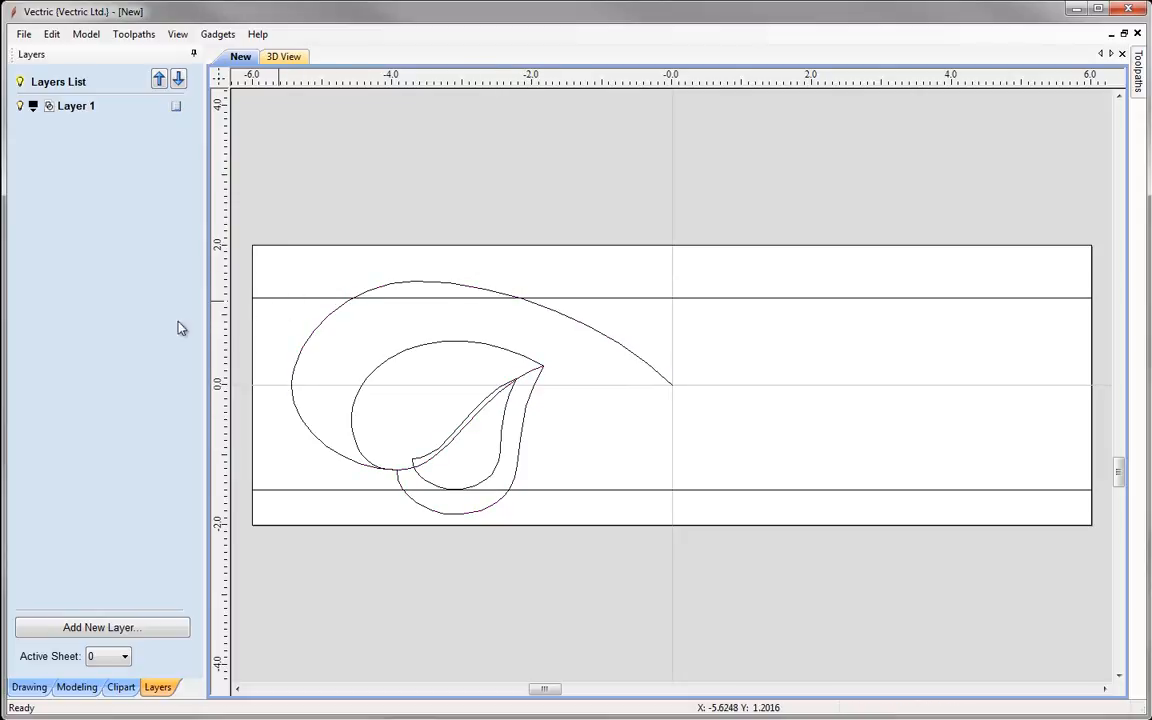
Step: Draw a 0.375 inch diameter circle above the upper guide line, centred at about X -0.53, Y 1.72
left_click(28, 687)
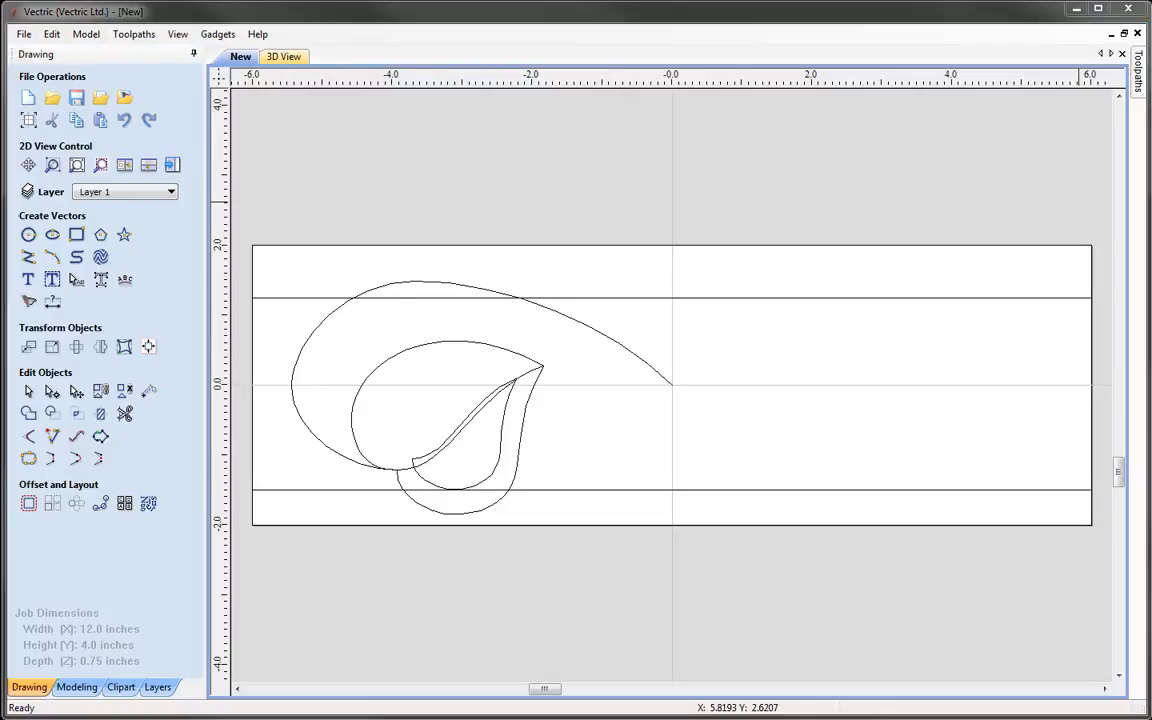
left_click(29, 234)
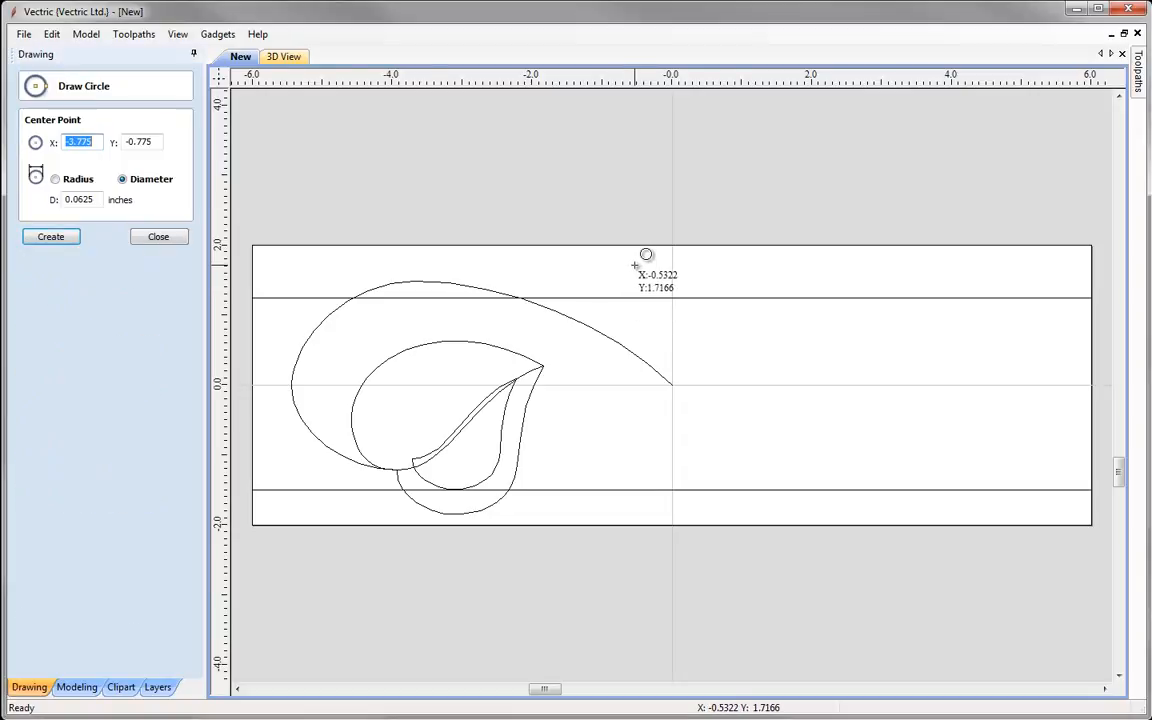
left_click_drag(634, 264, 651, 280)
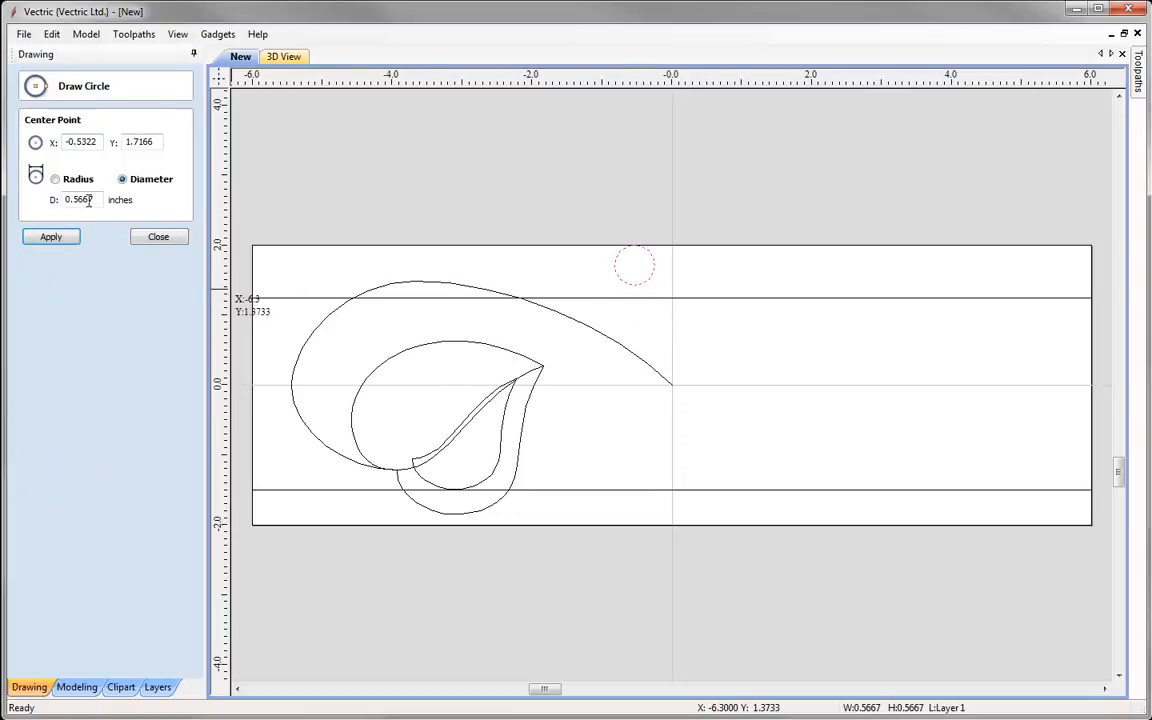
left_click_drag(75, 198, 114, 205)
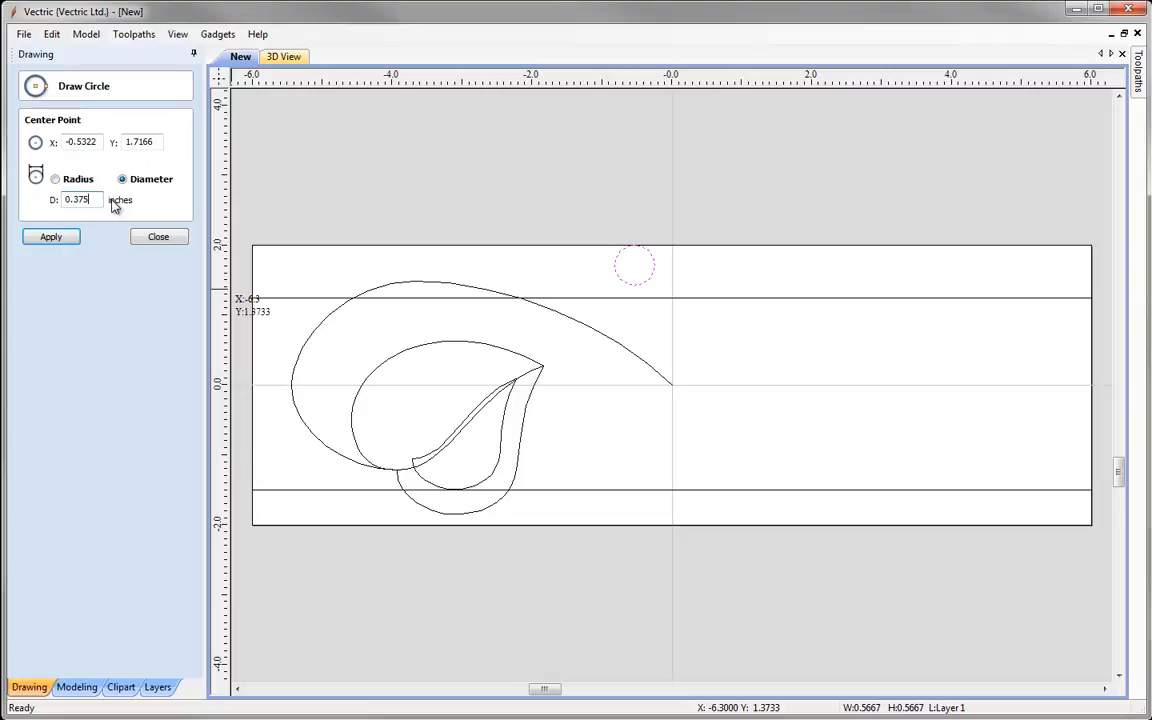
left_click(52, 237)
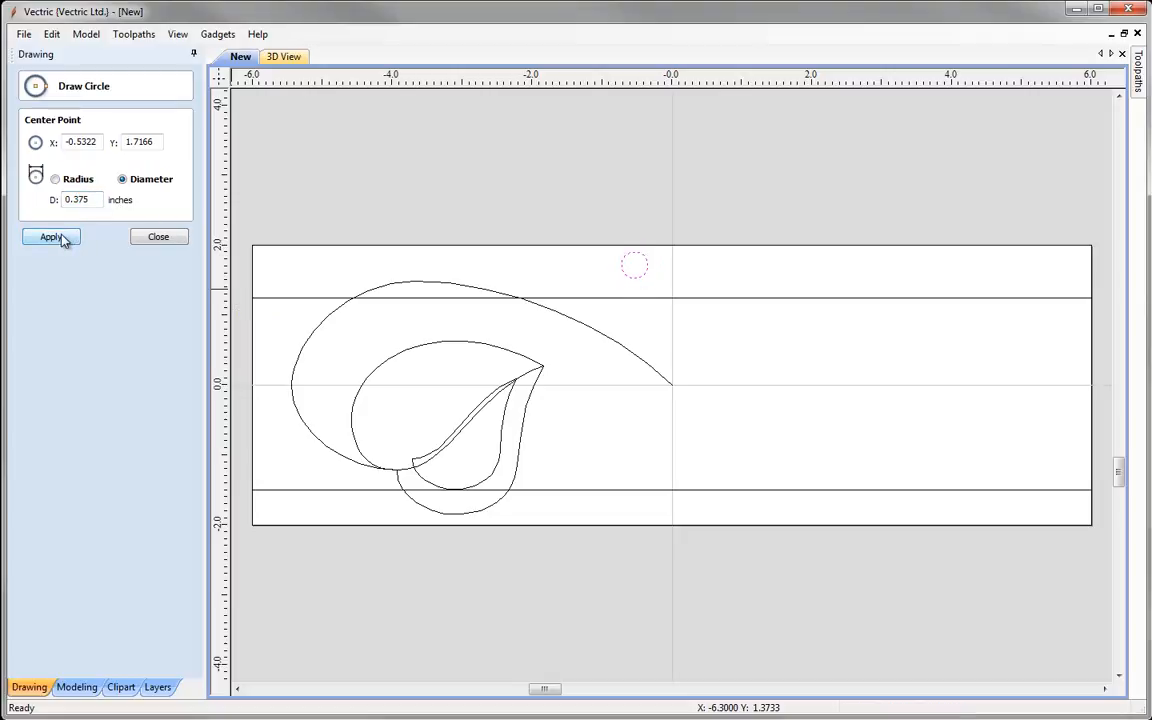
left_click(176, 239)
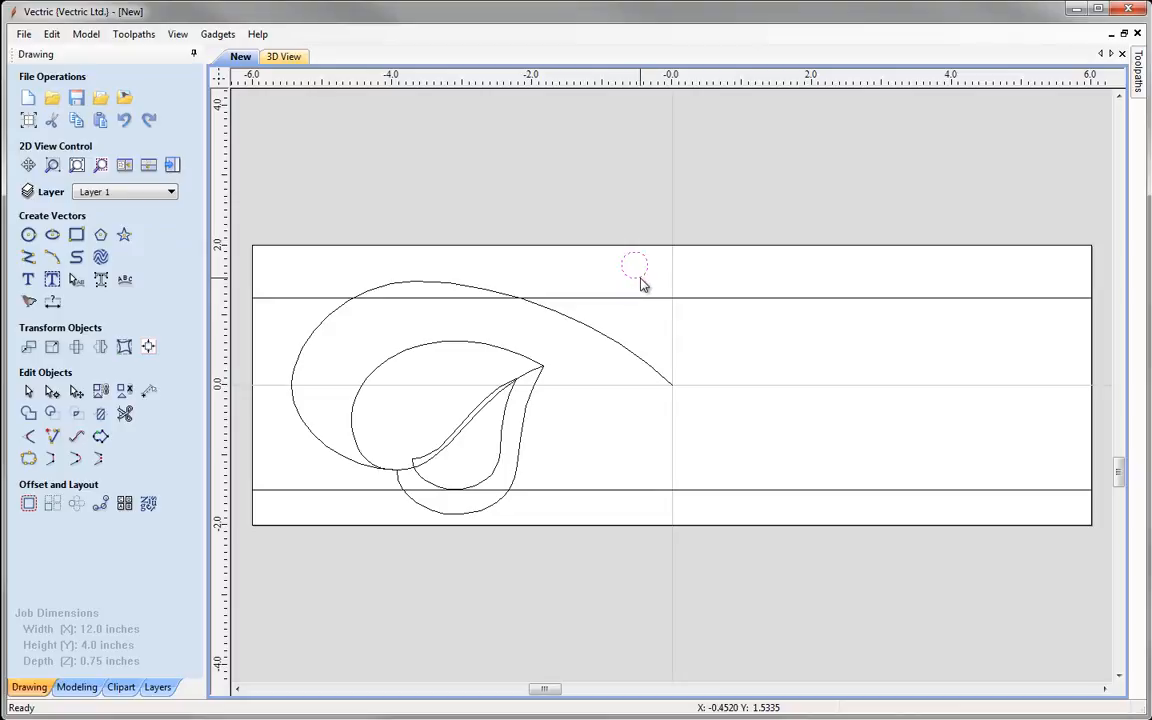
Step: Delete the two lower spans of the small circle to leave an open upper half-circle arc
left_click(52, 392)
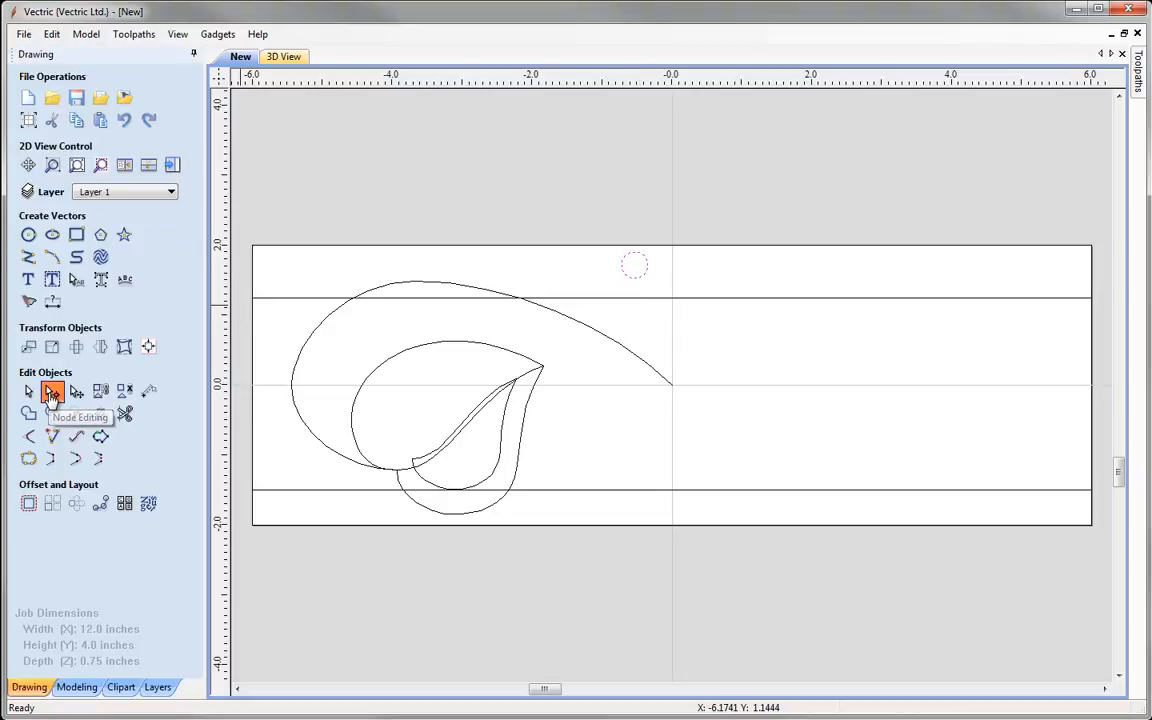
scroll(632, 252, "up", 2)
scroll(632, 248, "up", 2)
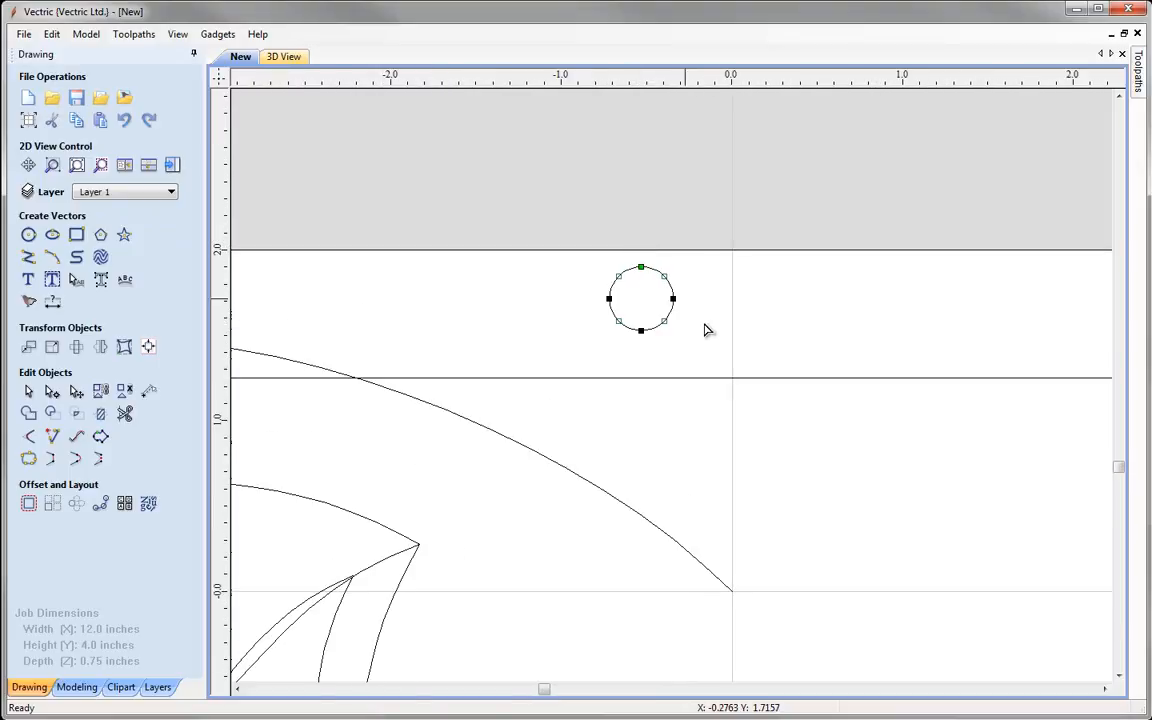
right_click(671, 318)
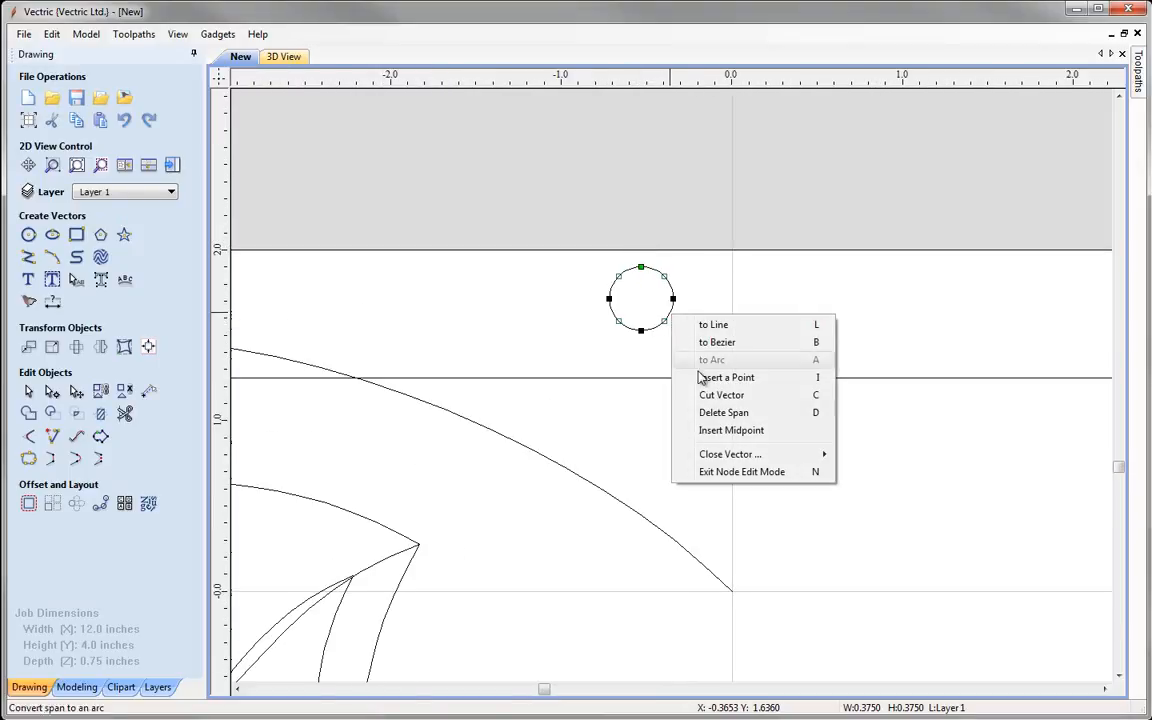
left_click(799, 421)
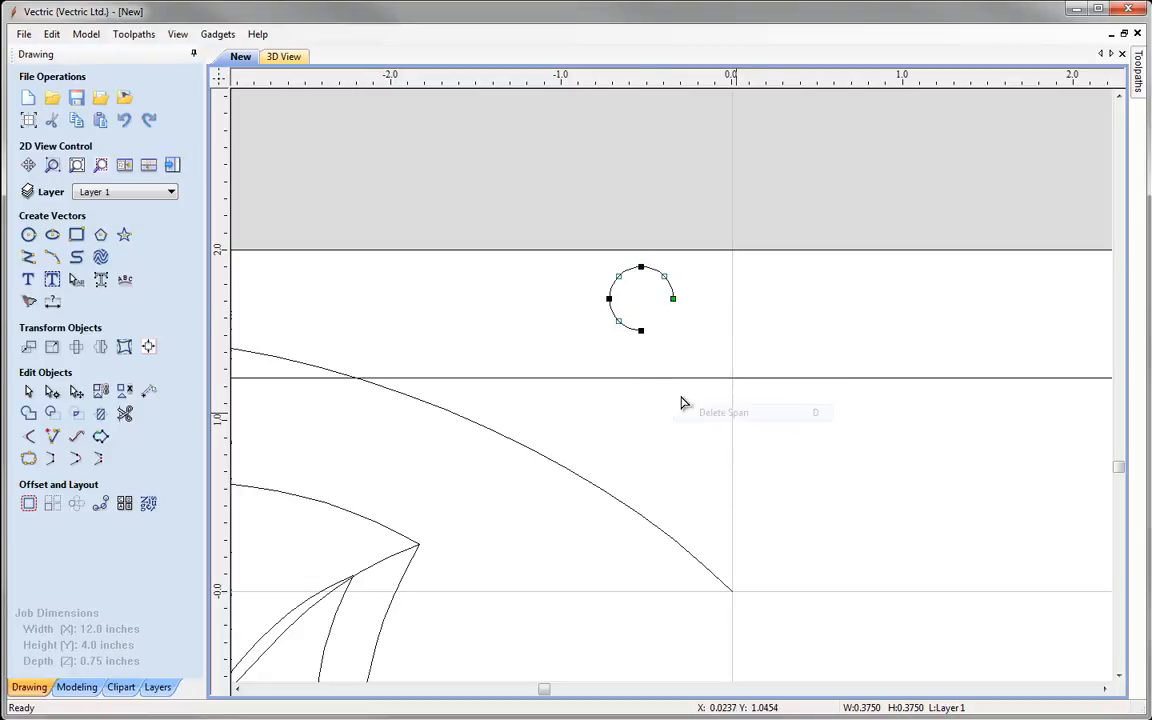
right_click(613, 316)
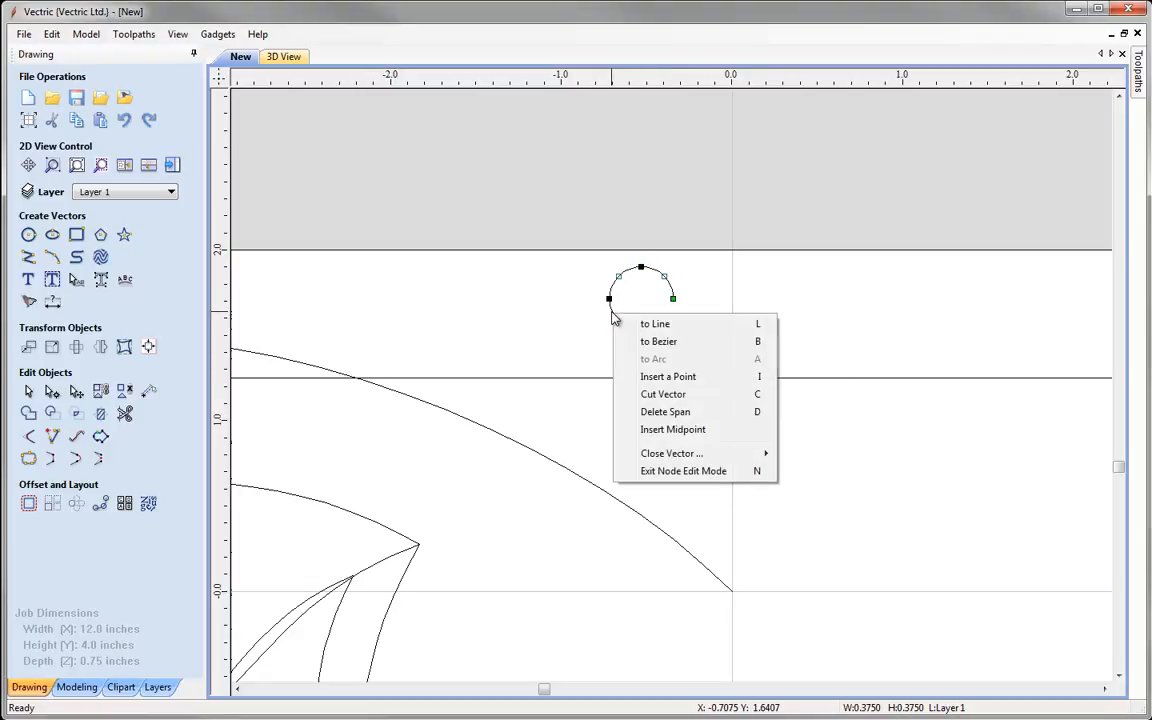
left_click(701, 418)
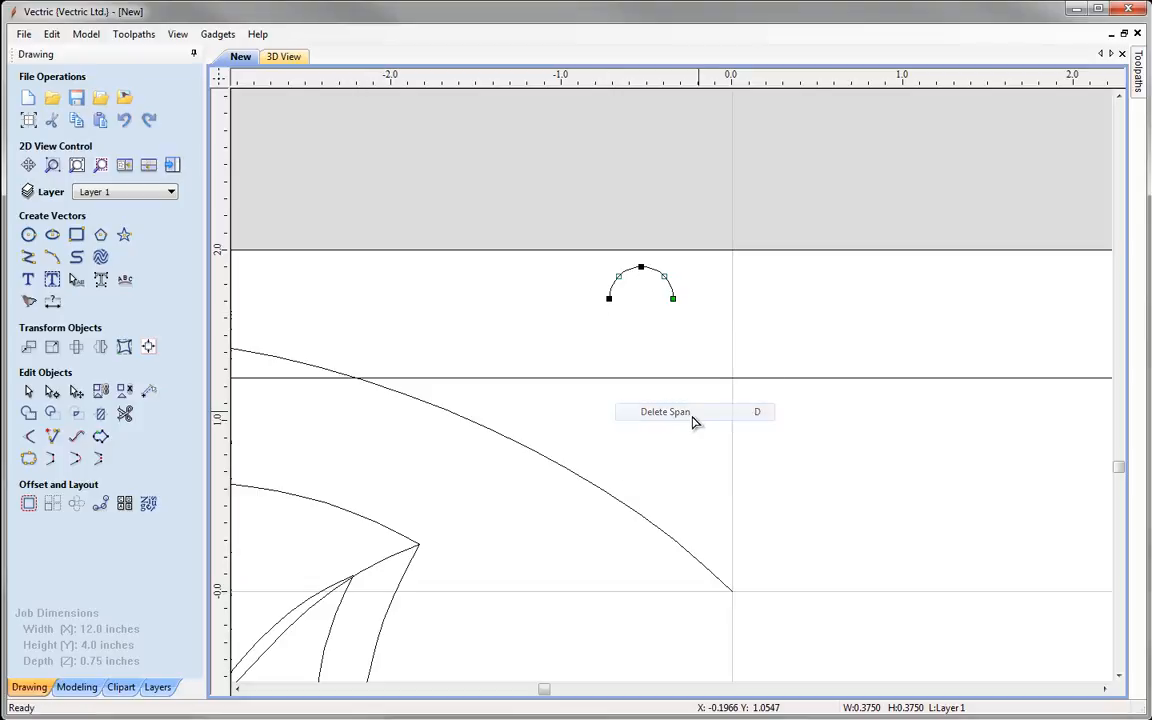
left_click(673, 295)
scroll(740, 282, "down", 2)
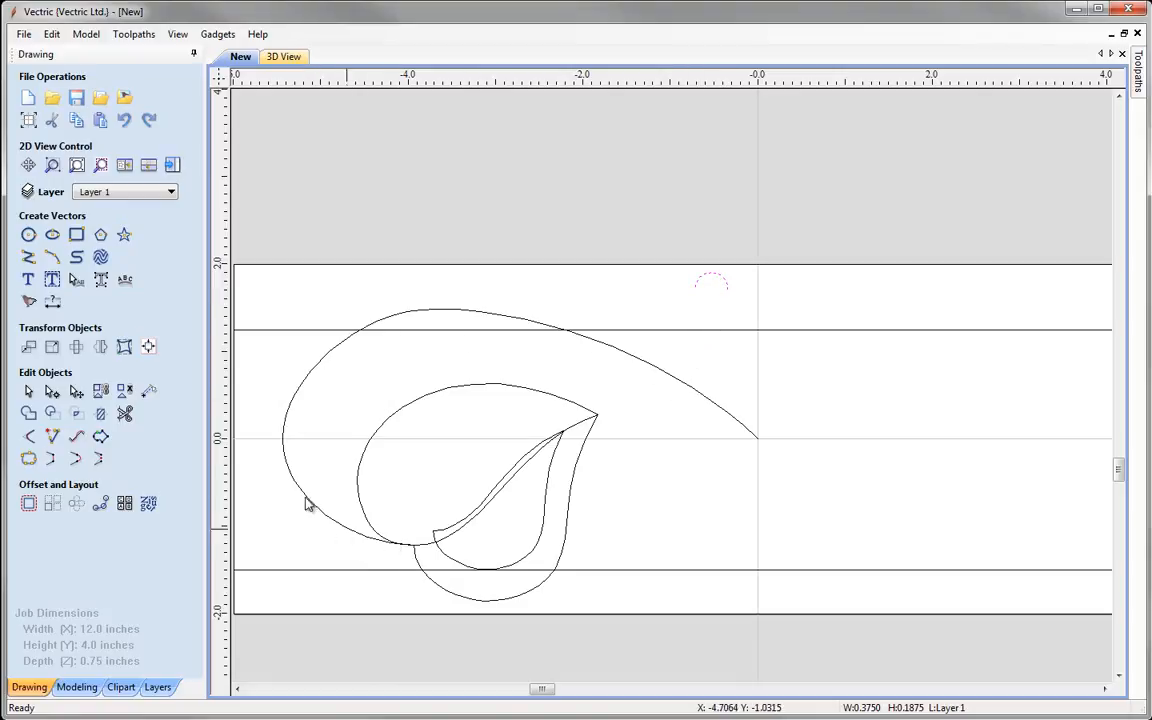
Step: Make a smaller copy of the half-circle arc about its centre and set its width to 0.03 inches with linked proportions
left_click(727, 288)
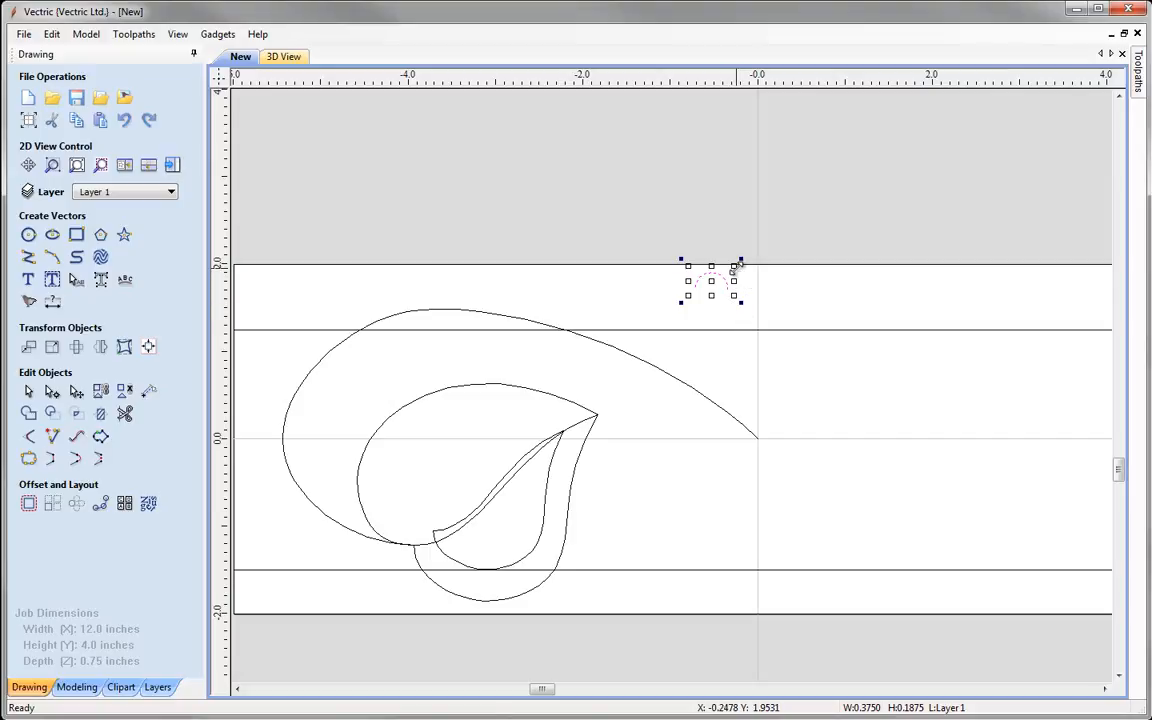
left_click_drag(737, 264, 733, 266, "shift")
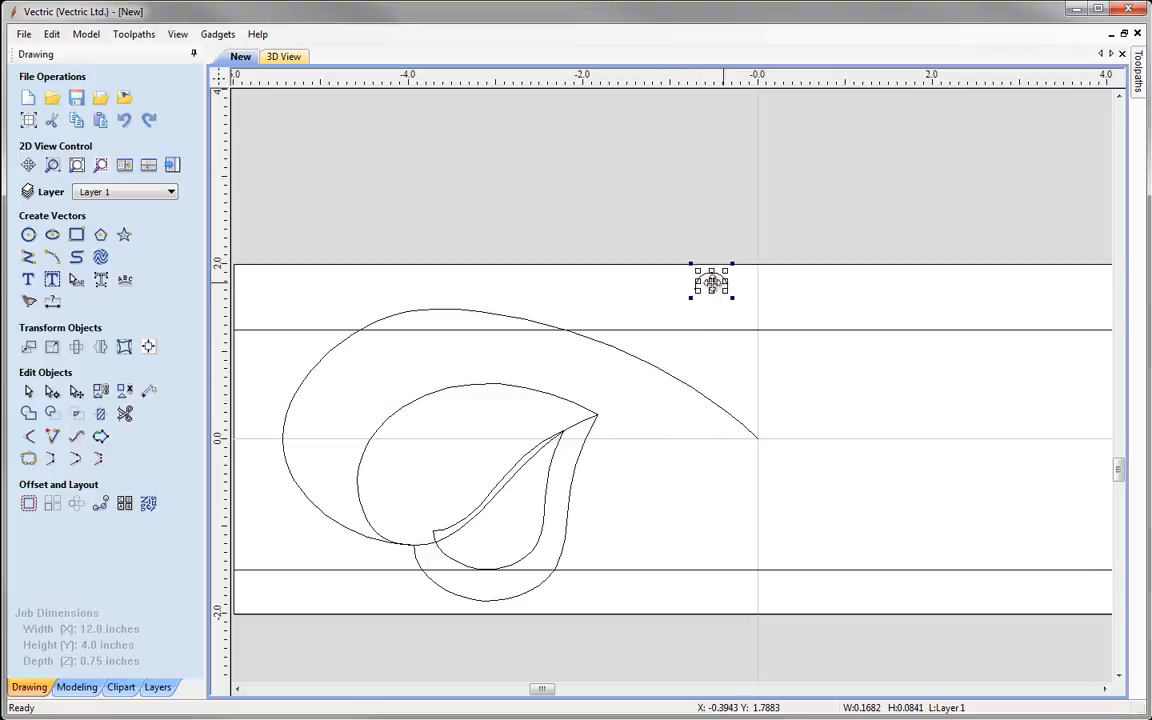
left_click(52, 348)
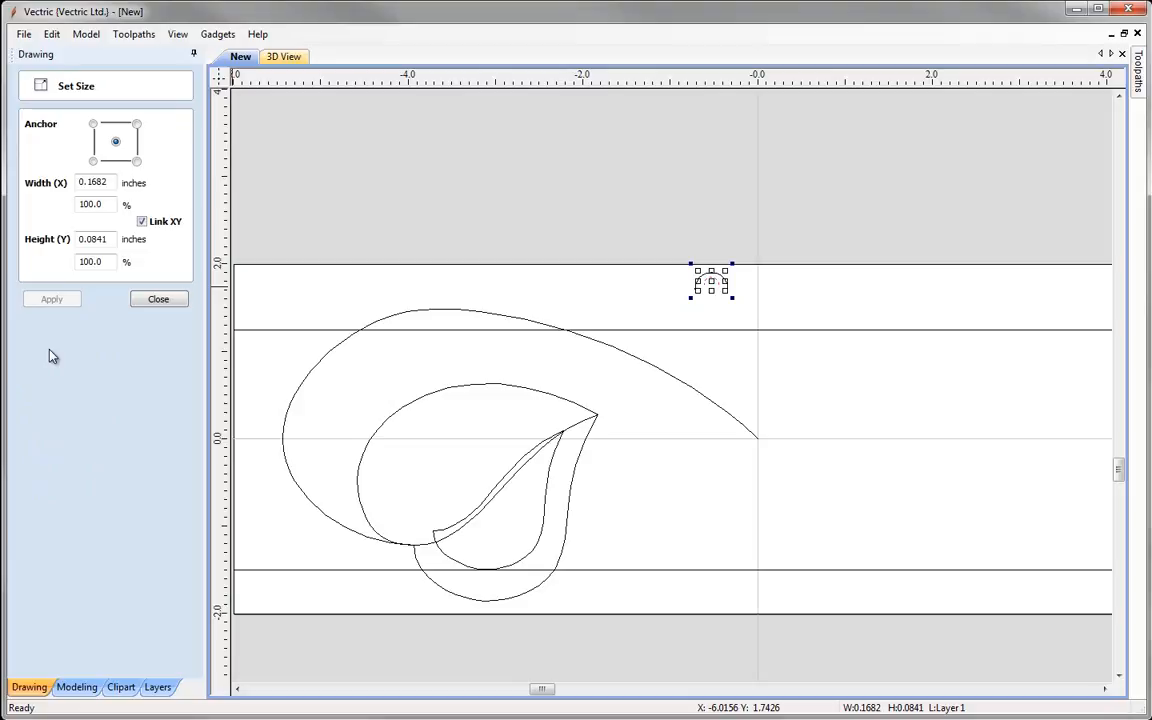
double_click(106, 184)
type("03")
left_click(52, 300)
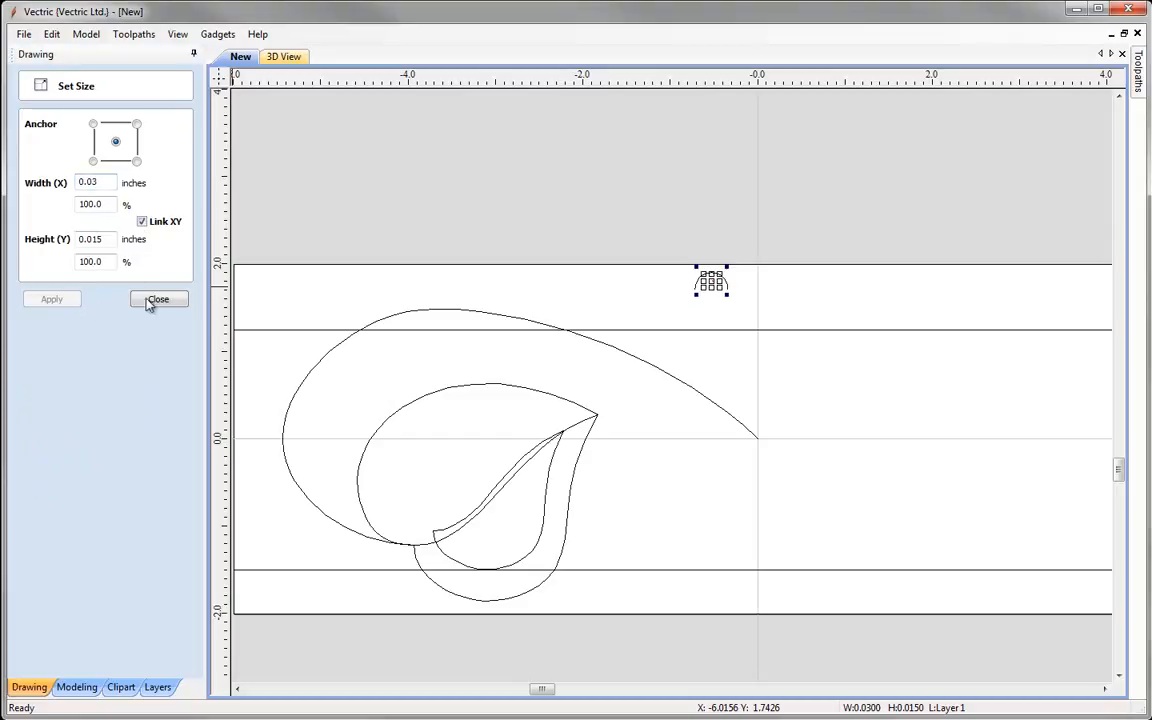
left_click(159, 300)
scroll(712, 288, "up", 2)
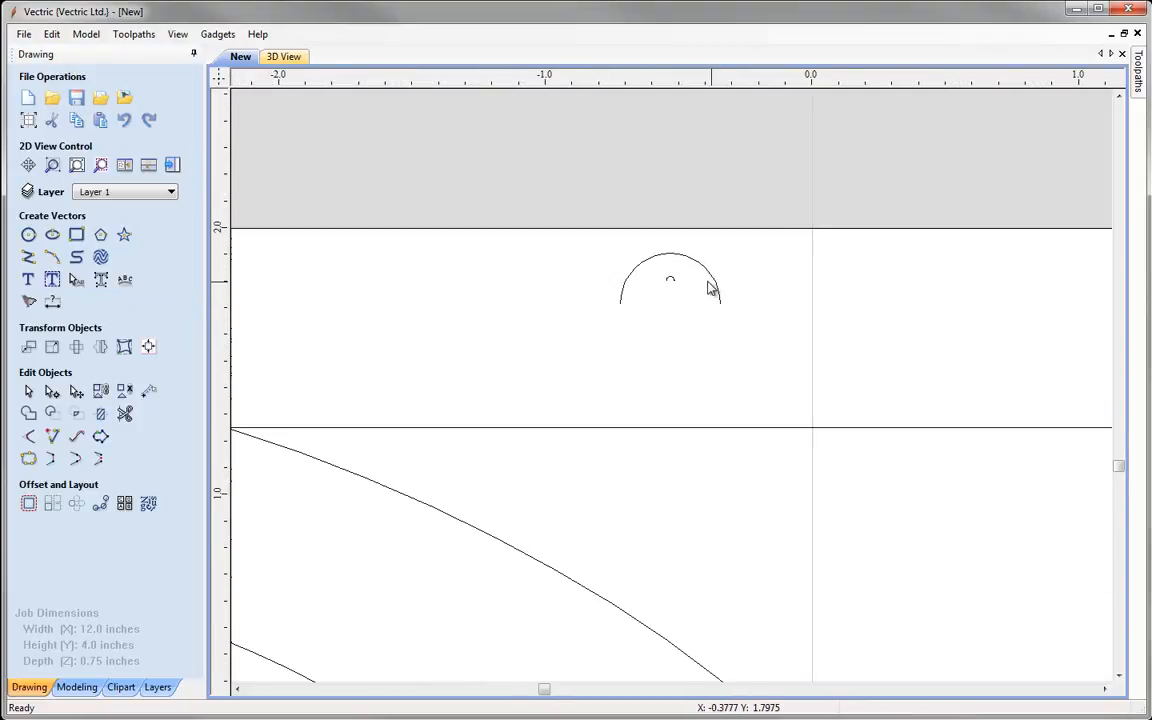
left_click(716, 287)
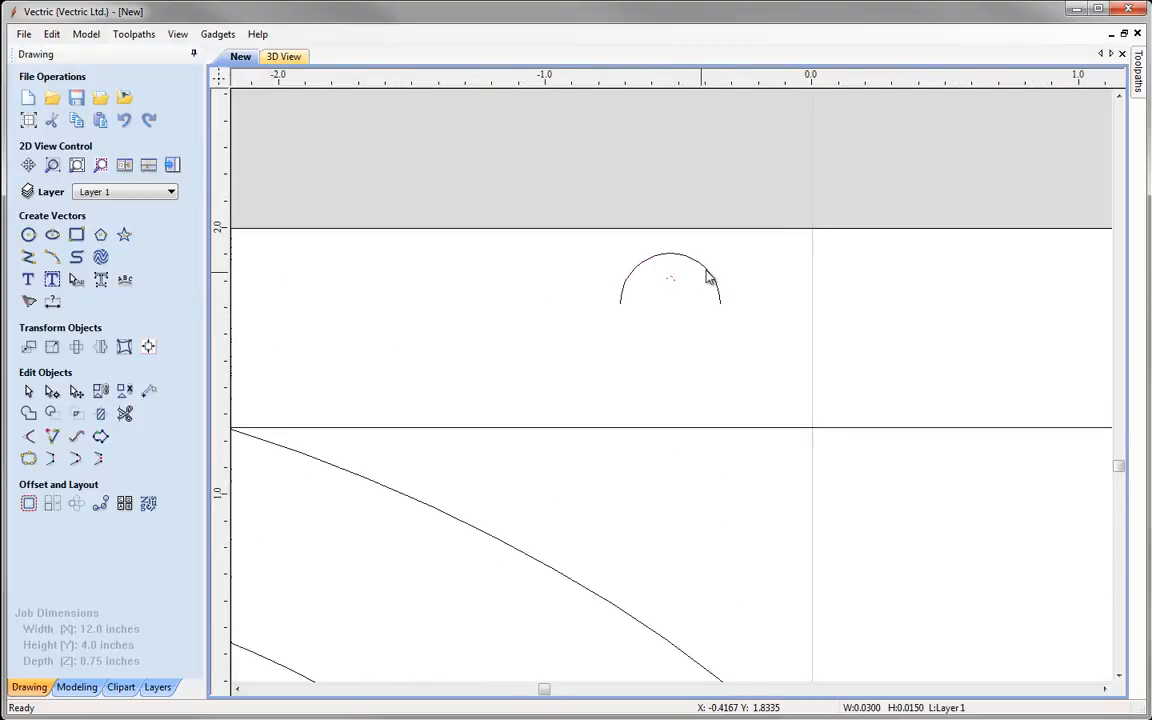
left_click(668, 357)
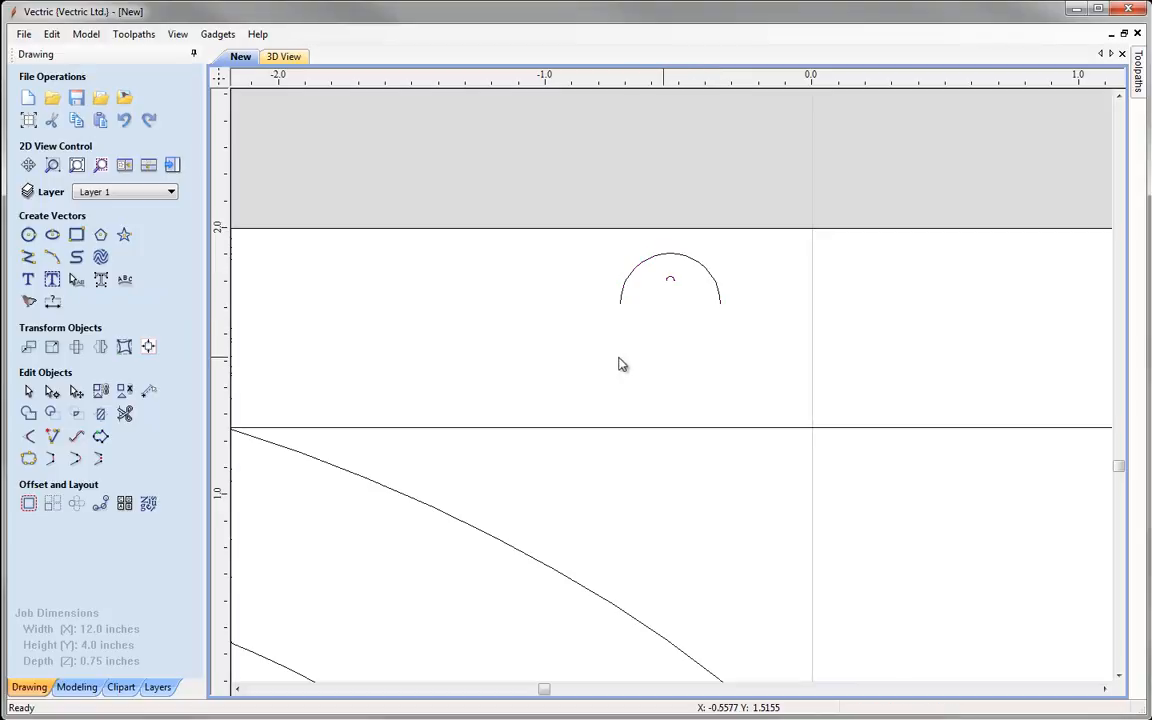
Step: Save the job under the new name LilyLeaf_VECTOR as an Aspire file in the LilyLeaf_FILES folder
left_click(98, 165)
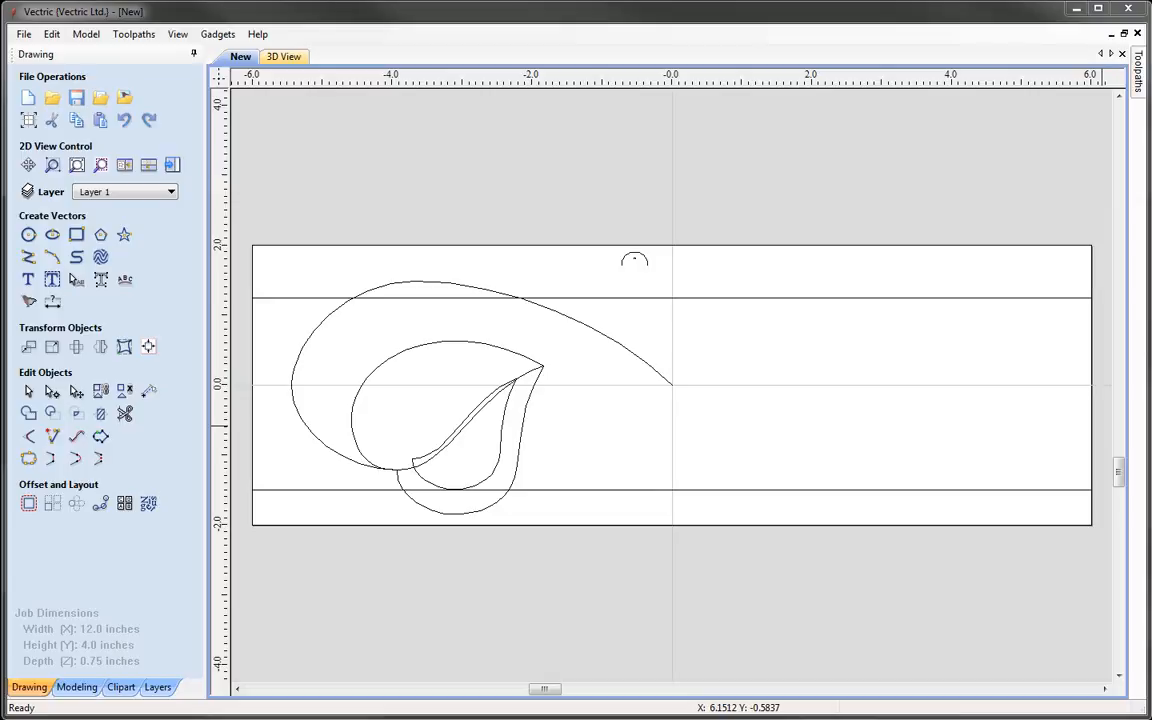
left_click(24, 35)
left_click(55, 122)
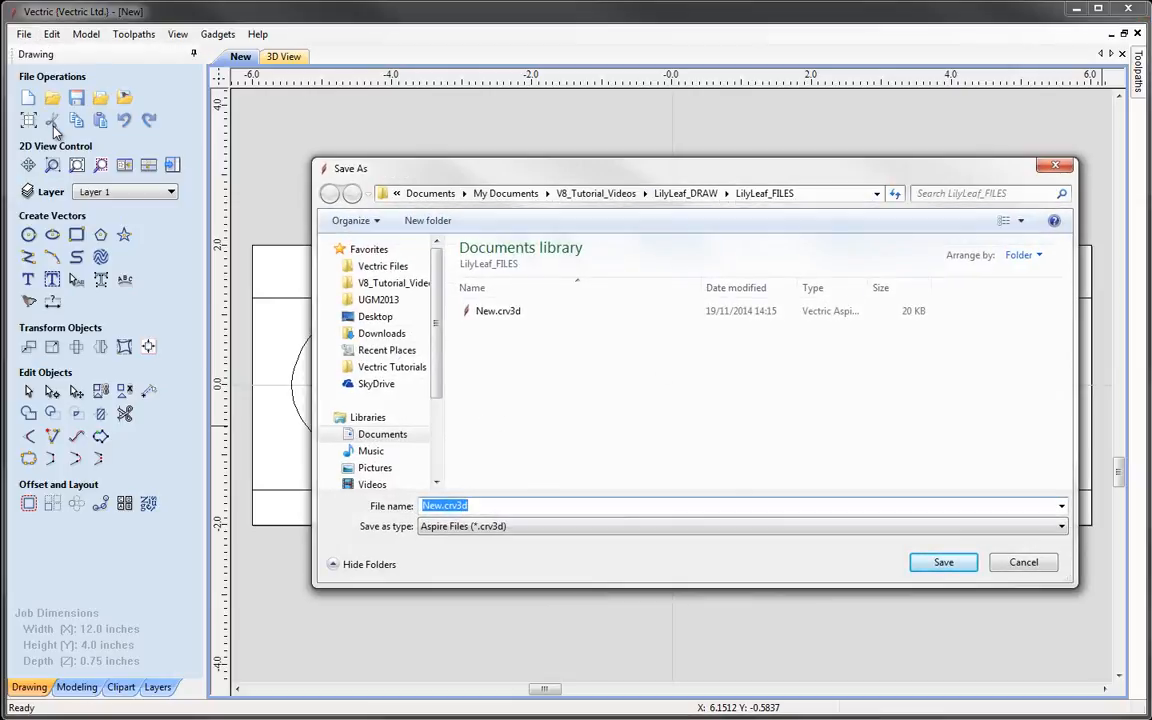
type("Li")
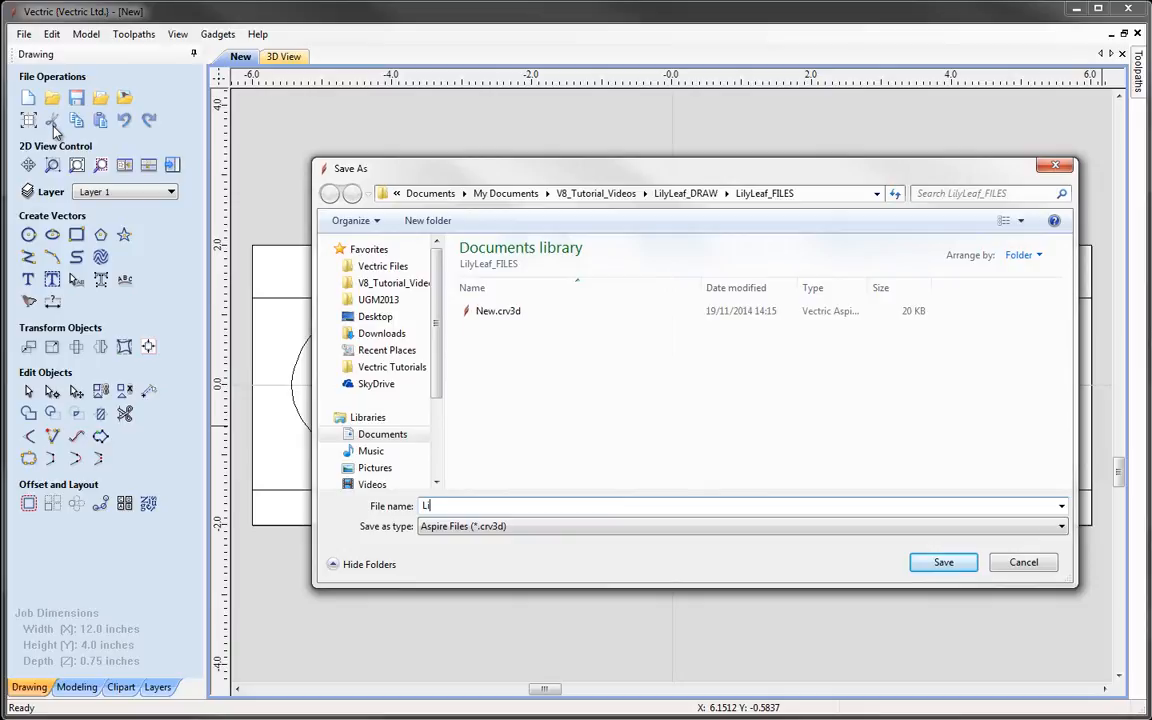
type("lyLeaf_VECTOR")
left_click(941, 564)
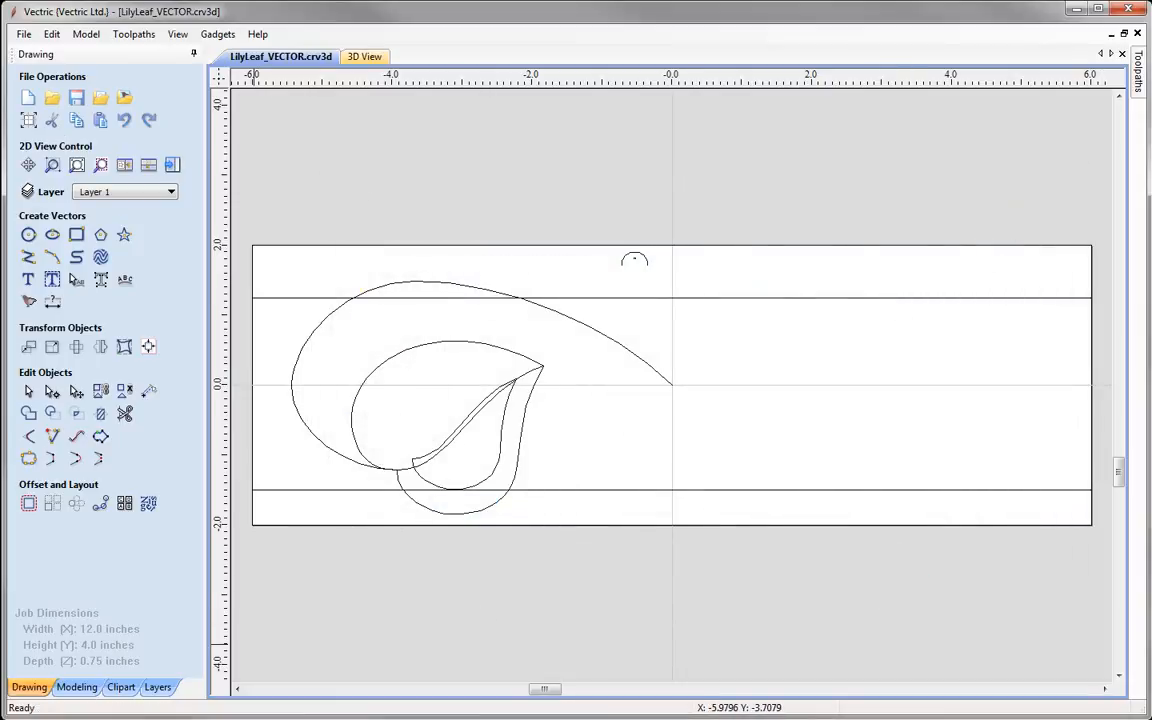